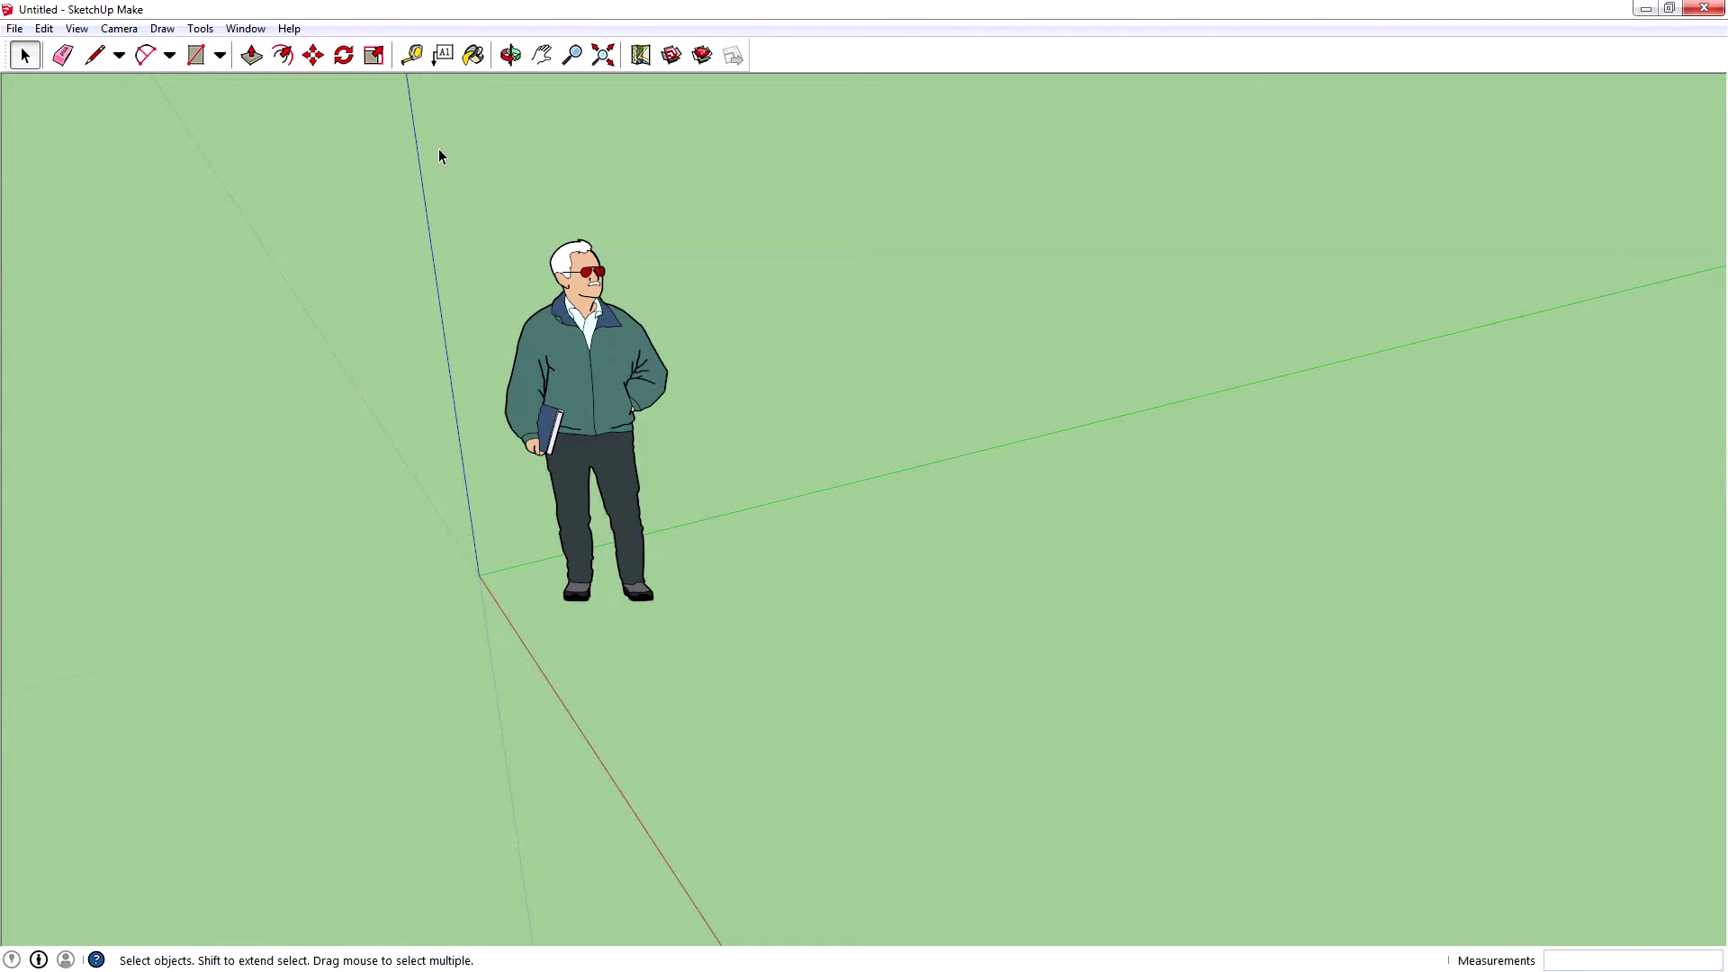
Delete the standing person figure from the model.
scroll(554, 446, "up", 3)
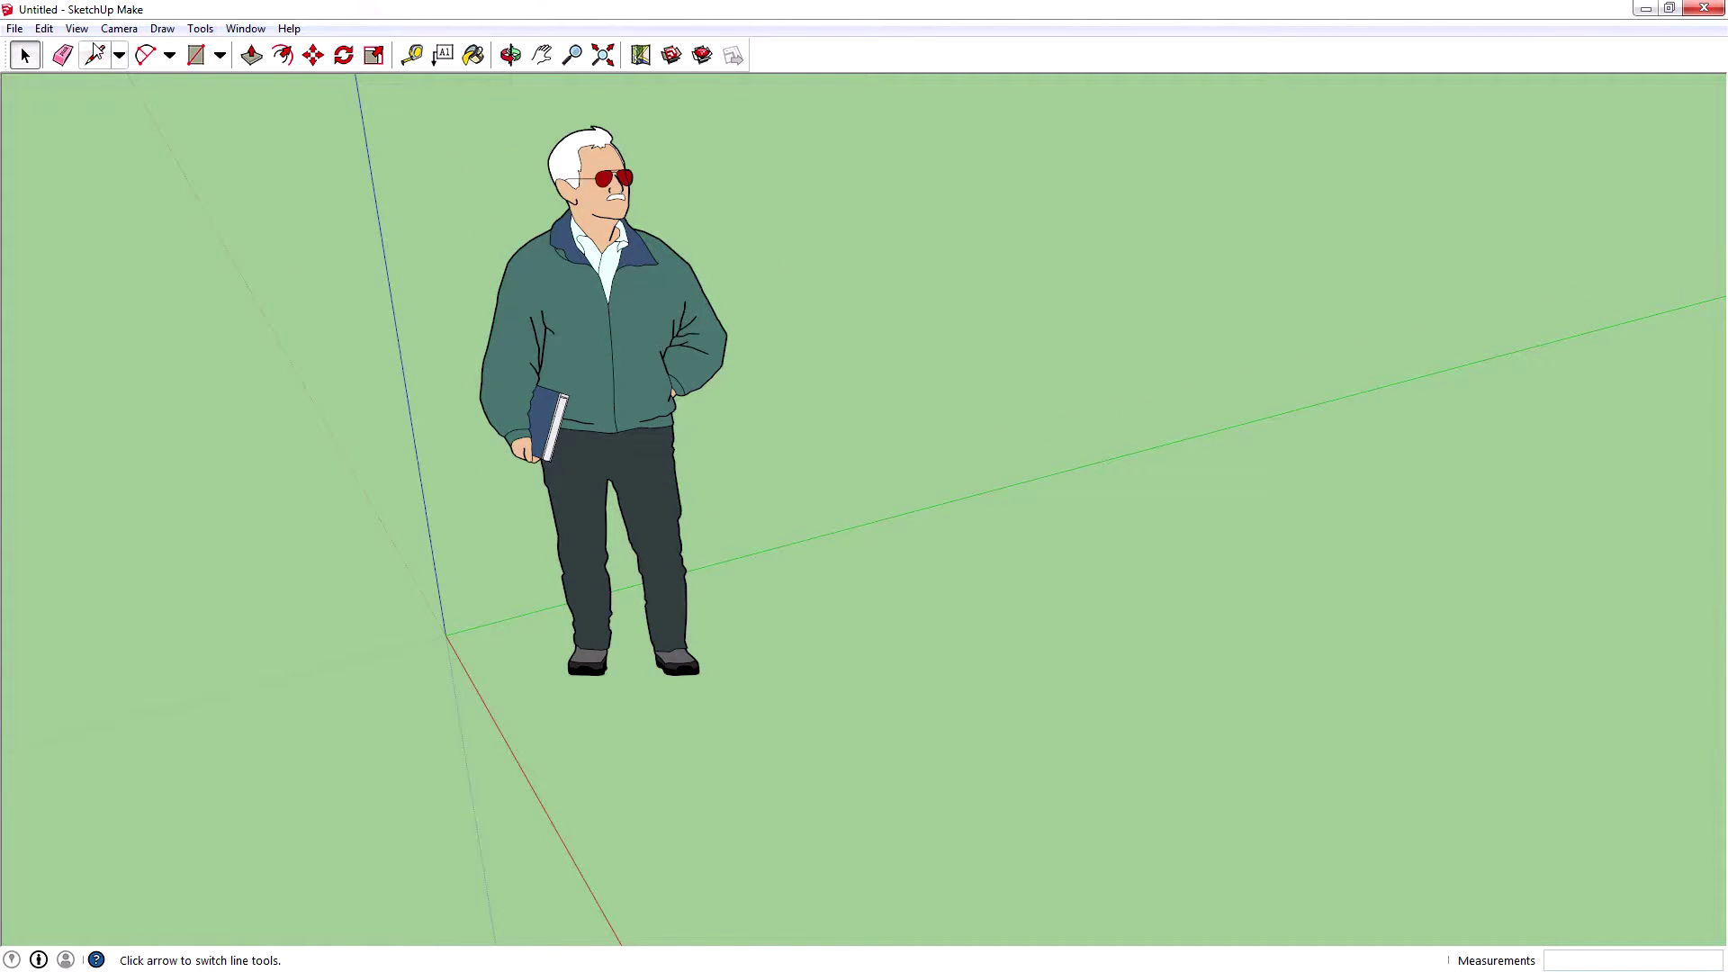
left_click(620, 317)
key("Delete")
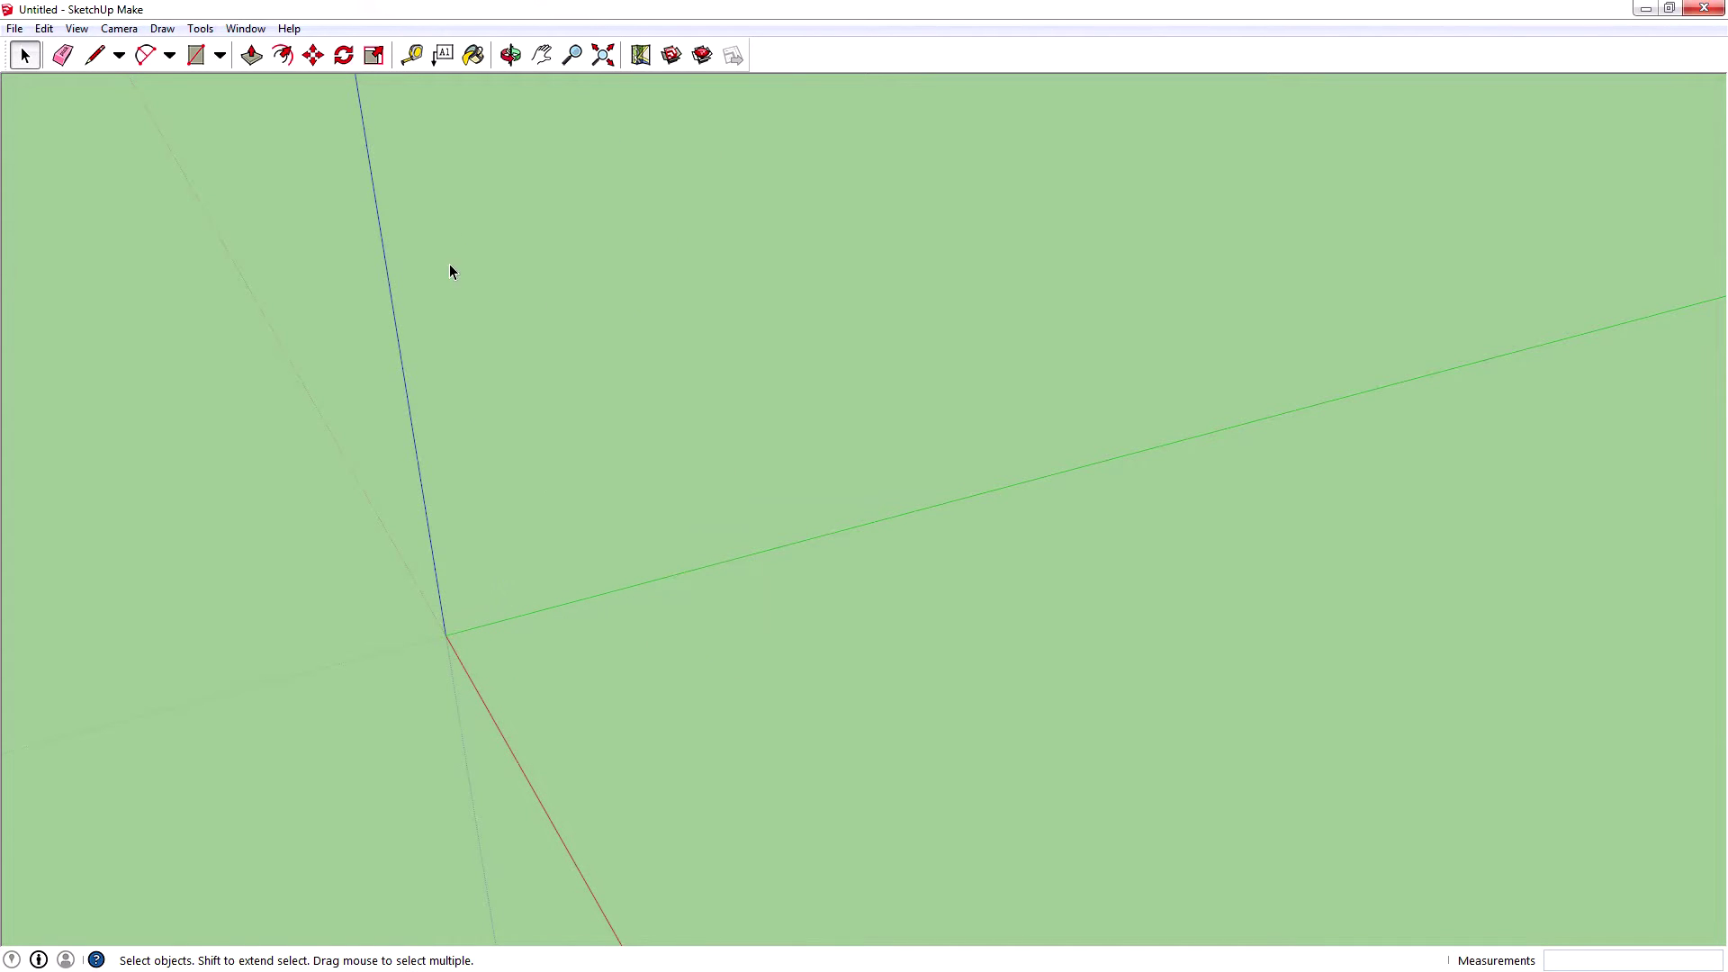
Draw a 1m × 1m rectangle on the ground starting at the origin.
left_click(252, 55)
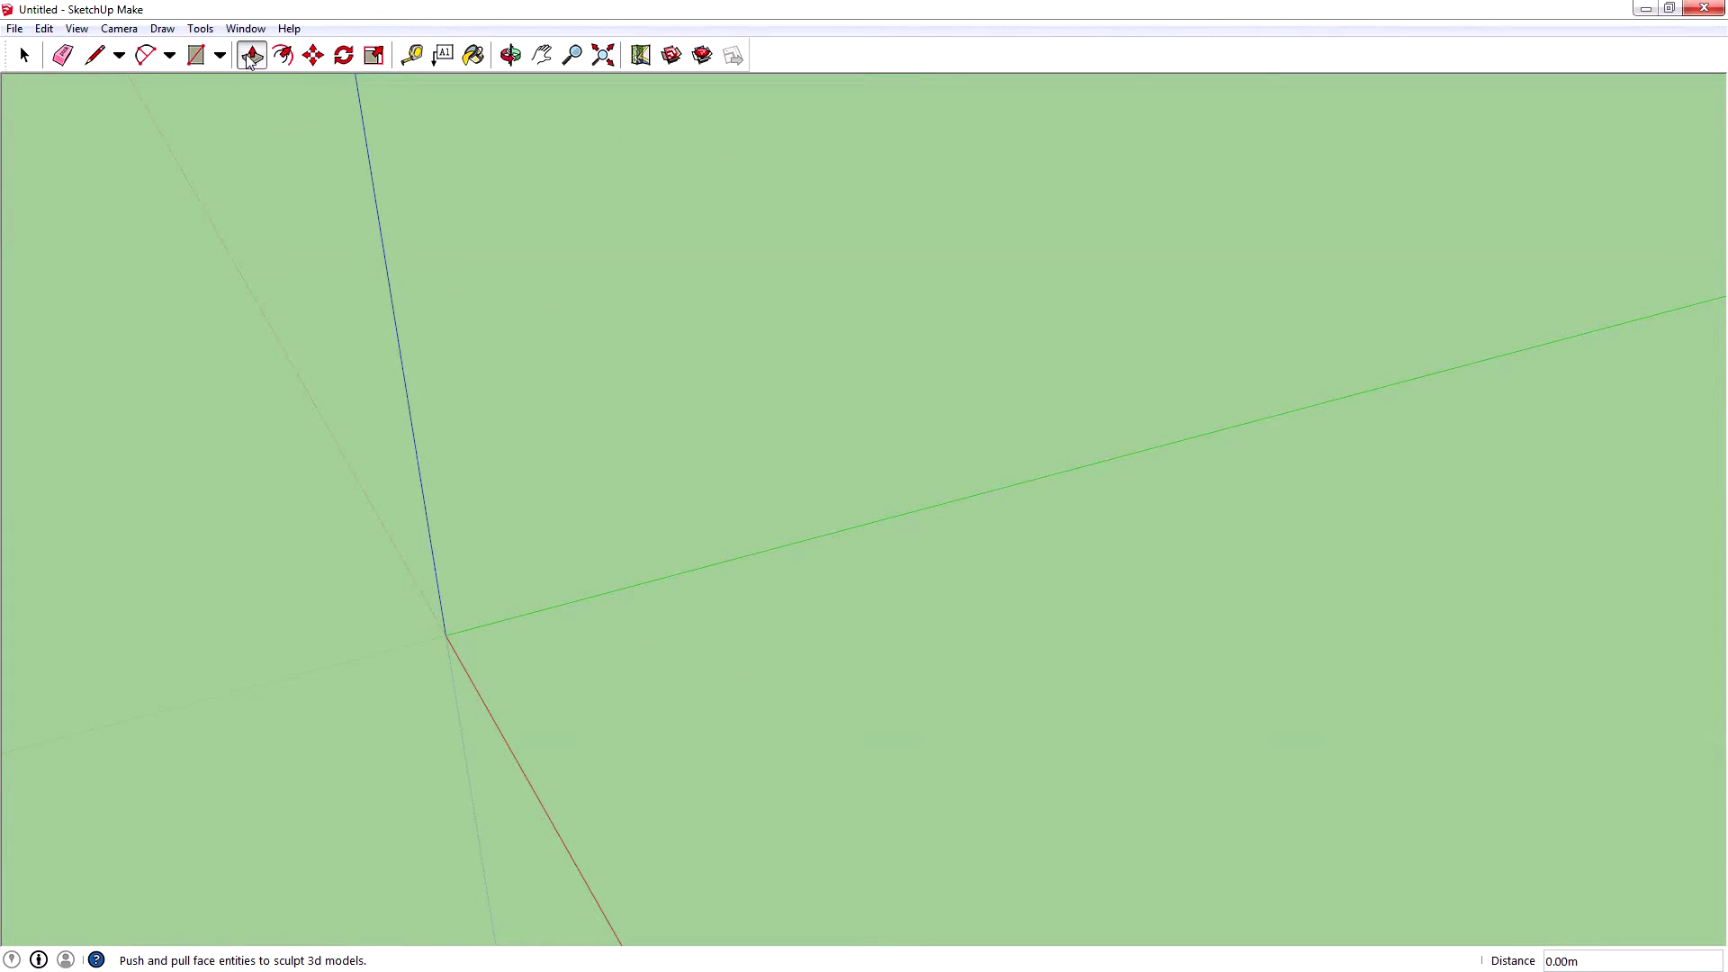
left_click(195, 55)
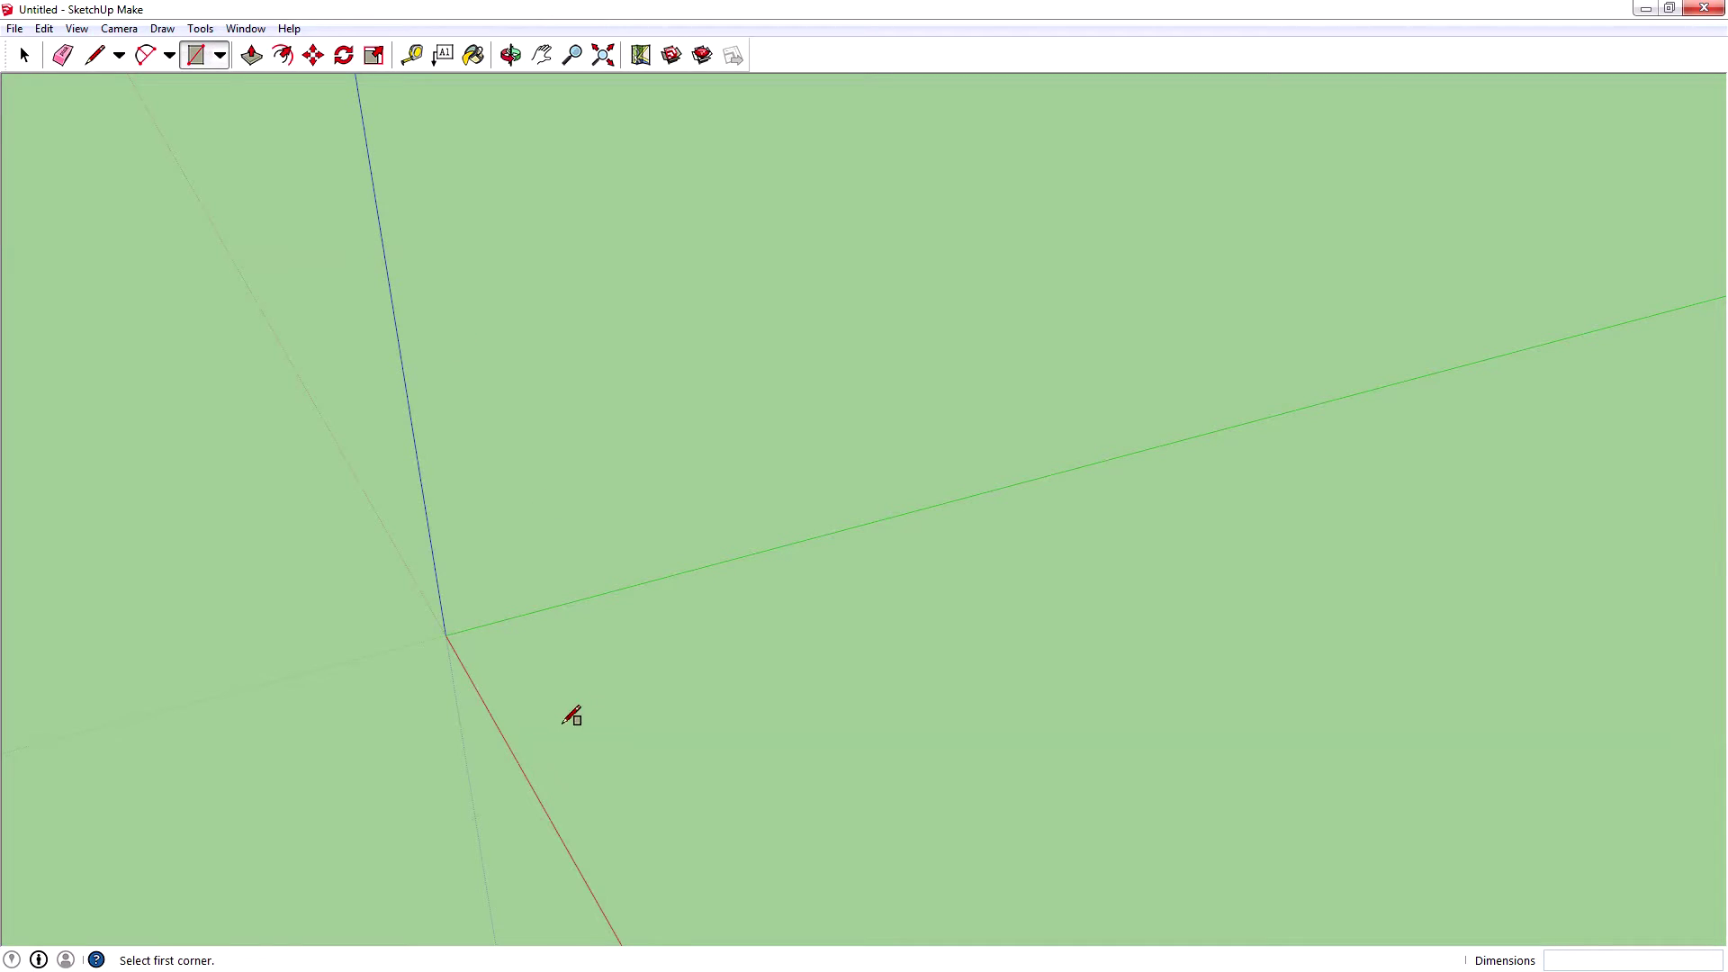
left_click(448, 636)
left_click(862, 726)
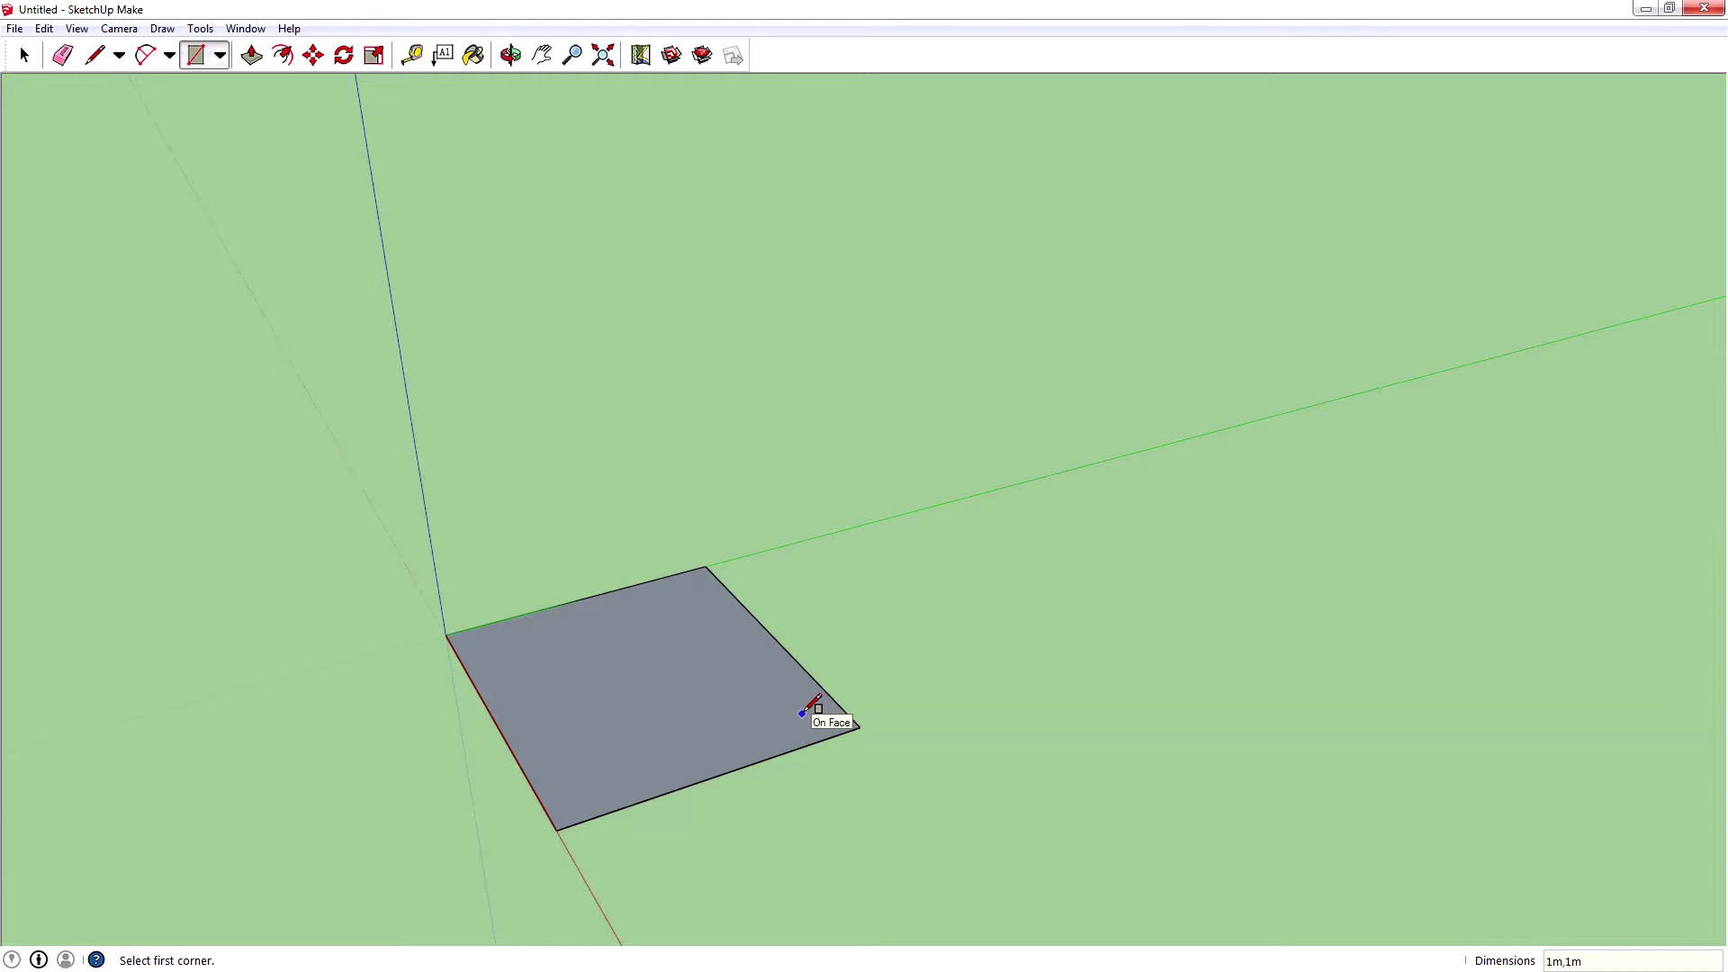
key("Return")
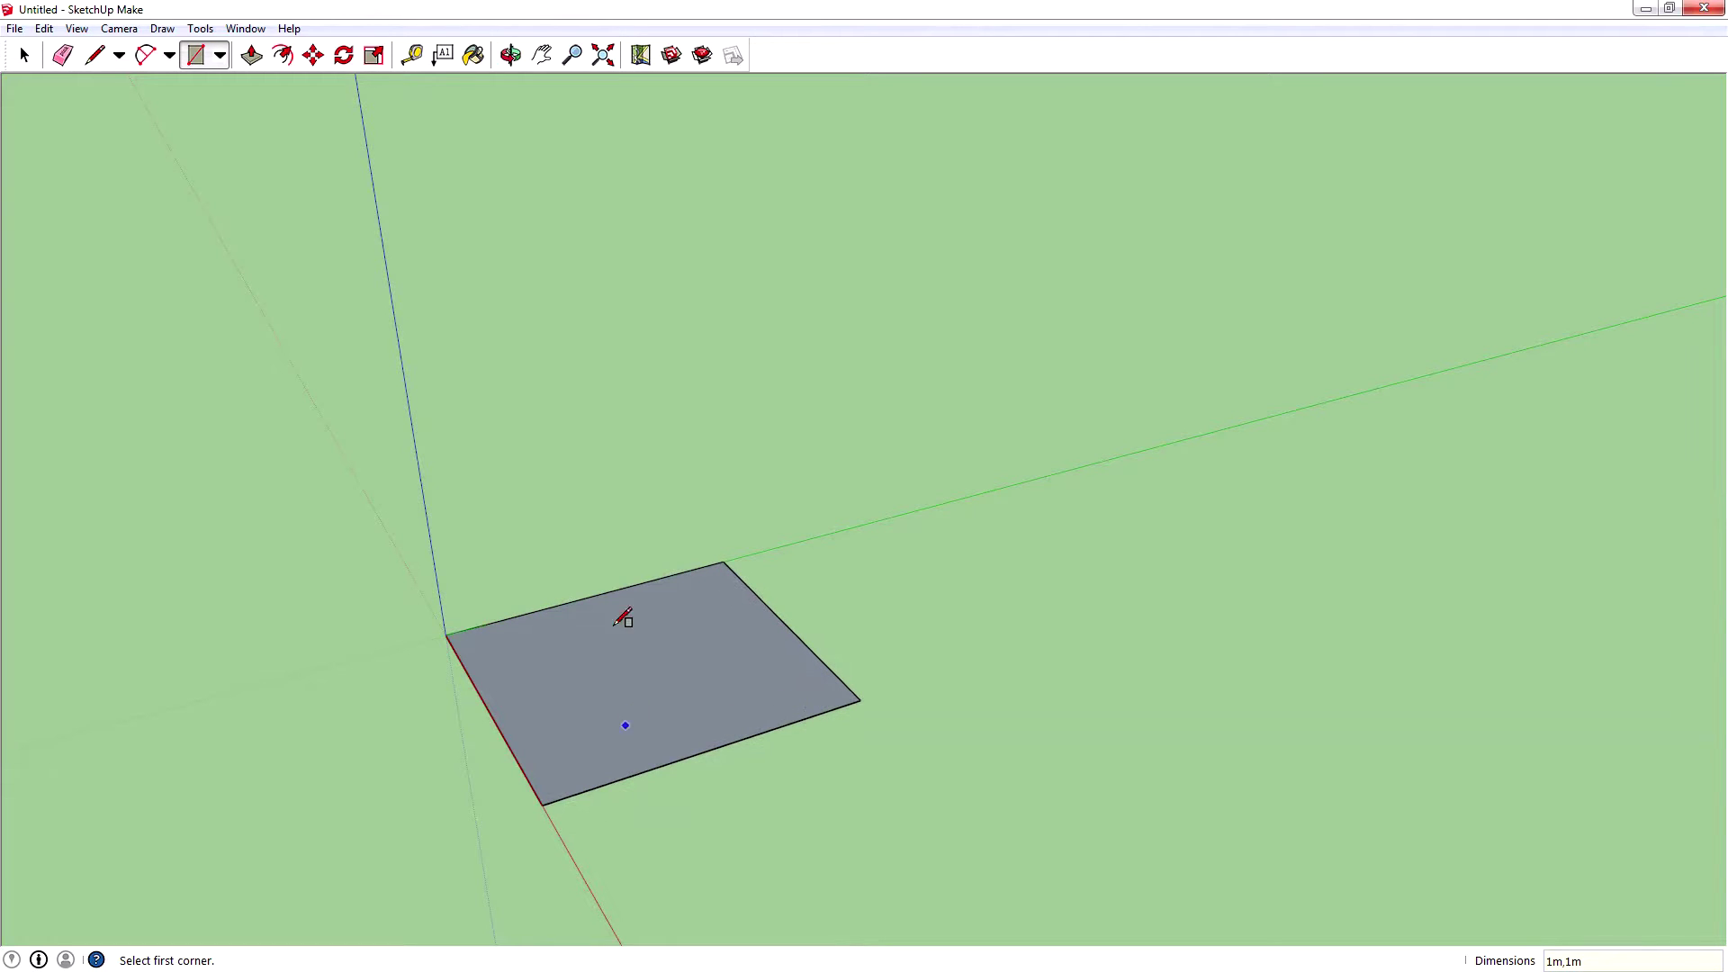
Push/Pull the square up exactly 1 m into a cube, then view it from lower.
middle_click_drag(470, 248, 1026, 468)
left_click(252, 56)
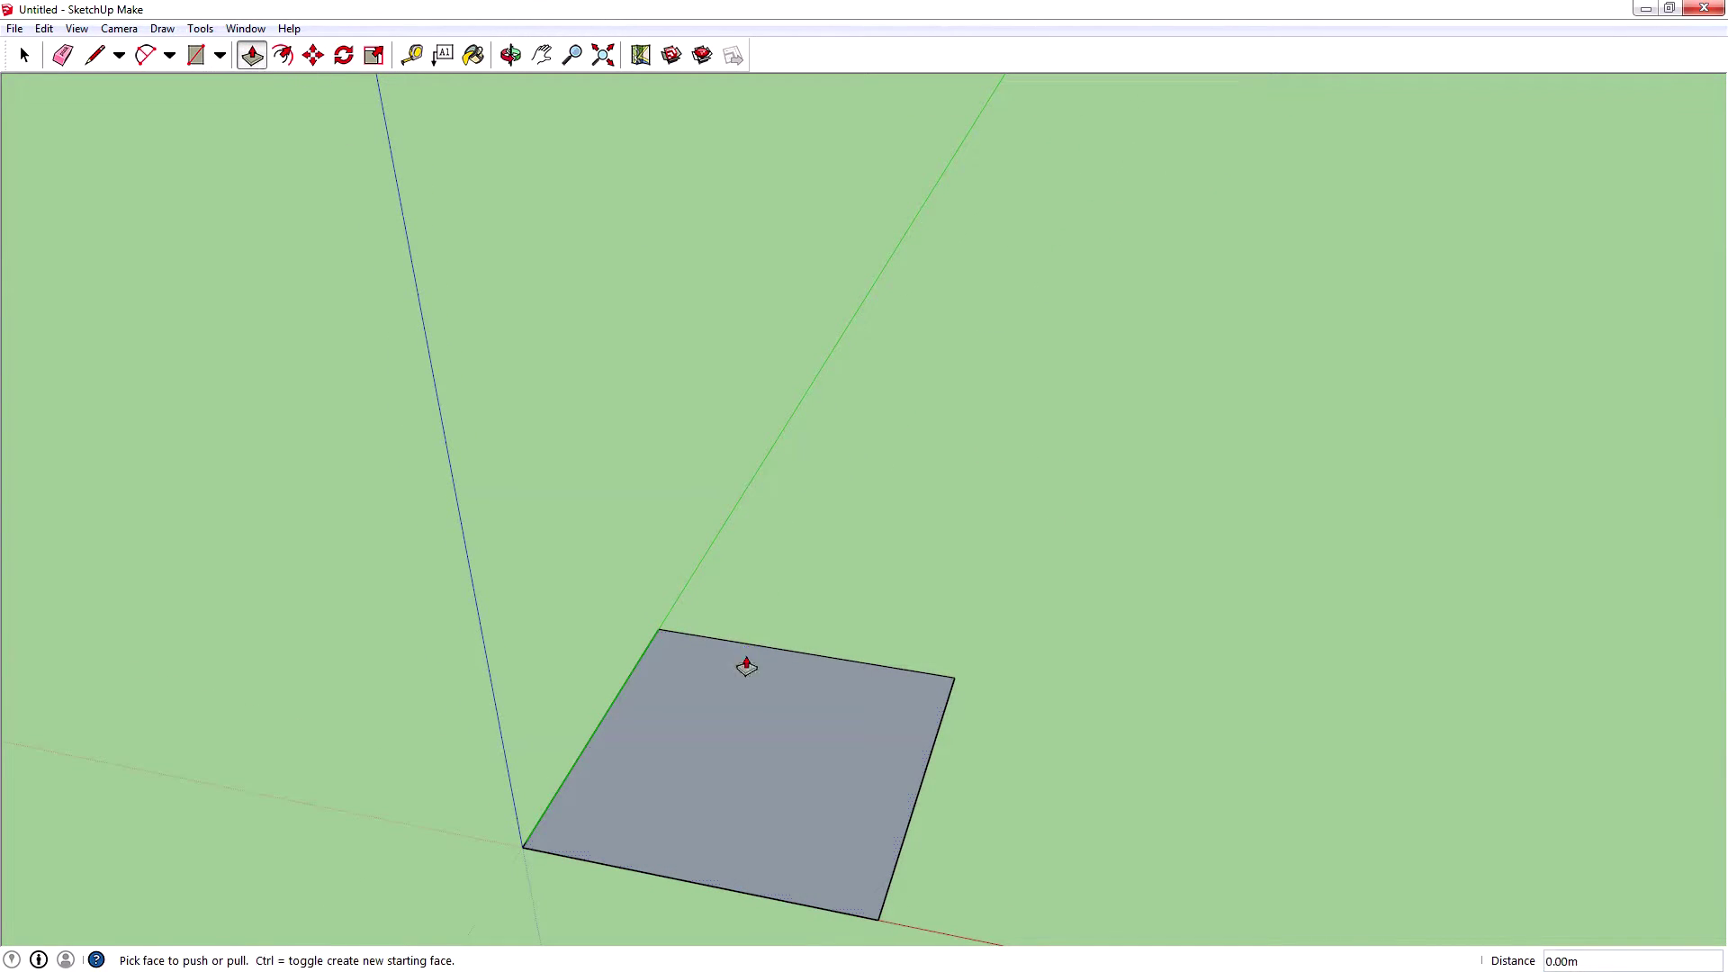
left_click_drag(752, 698, 752, 565)
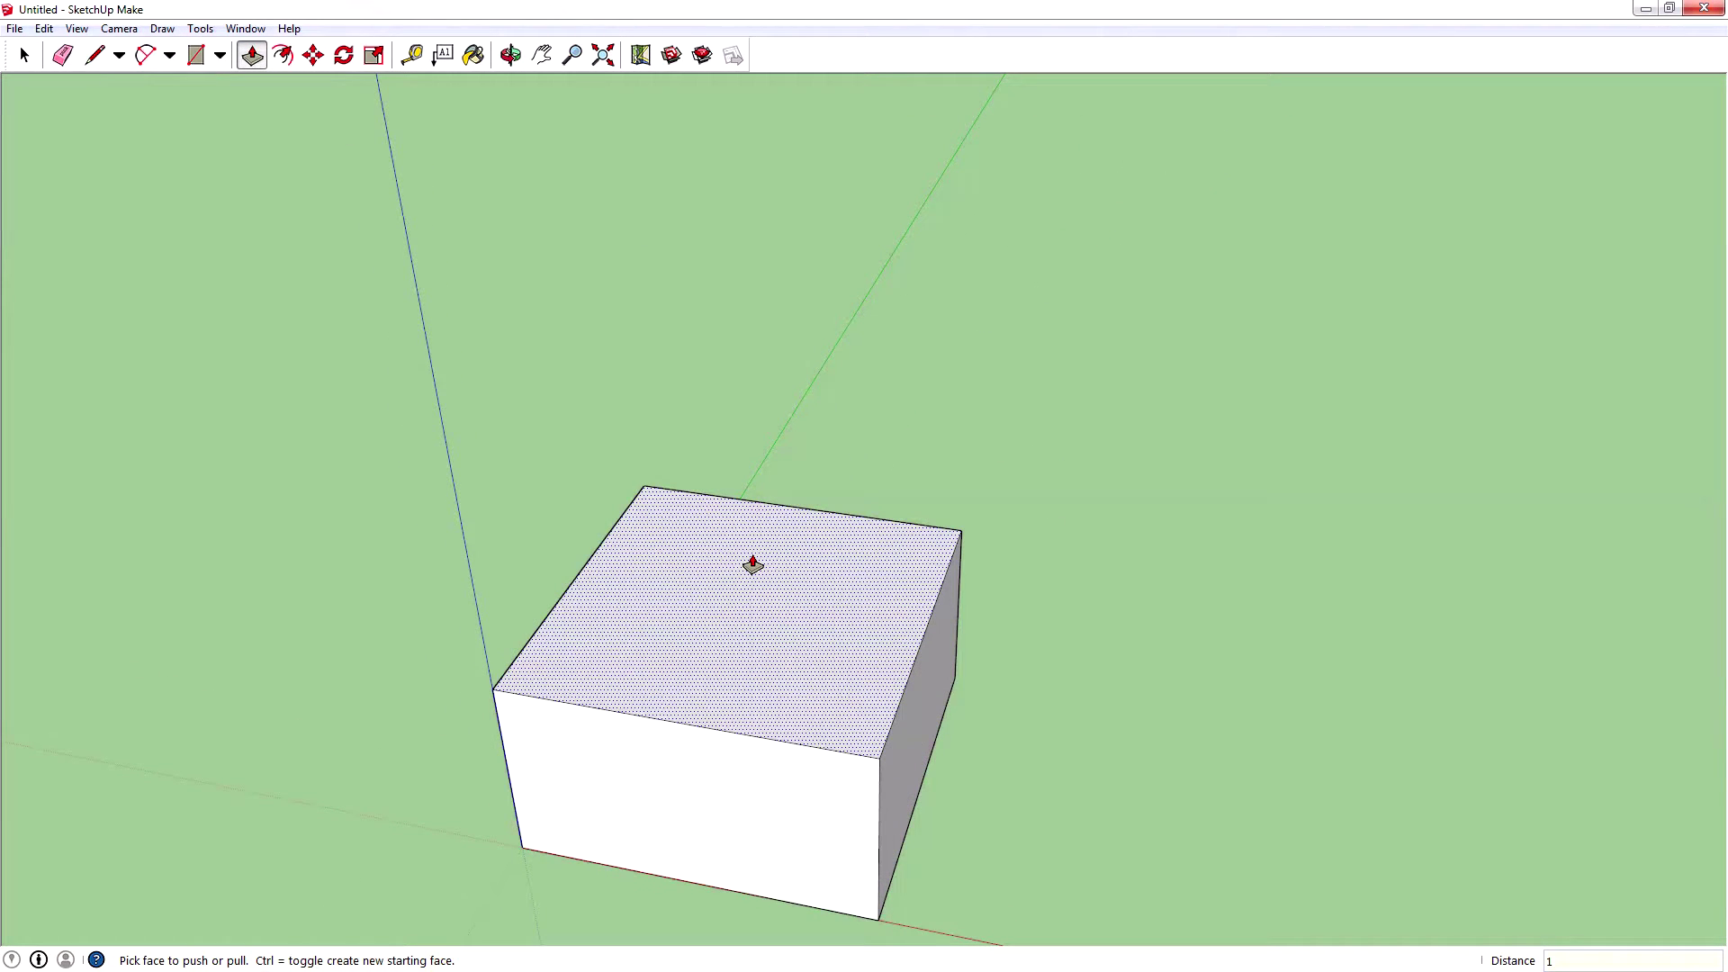
key("Return")
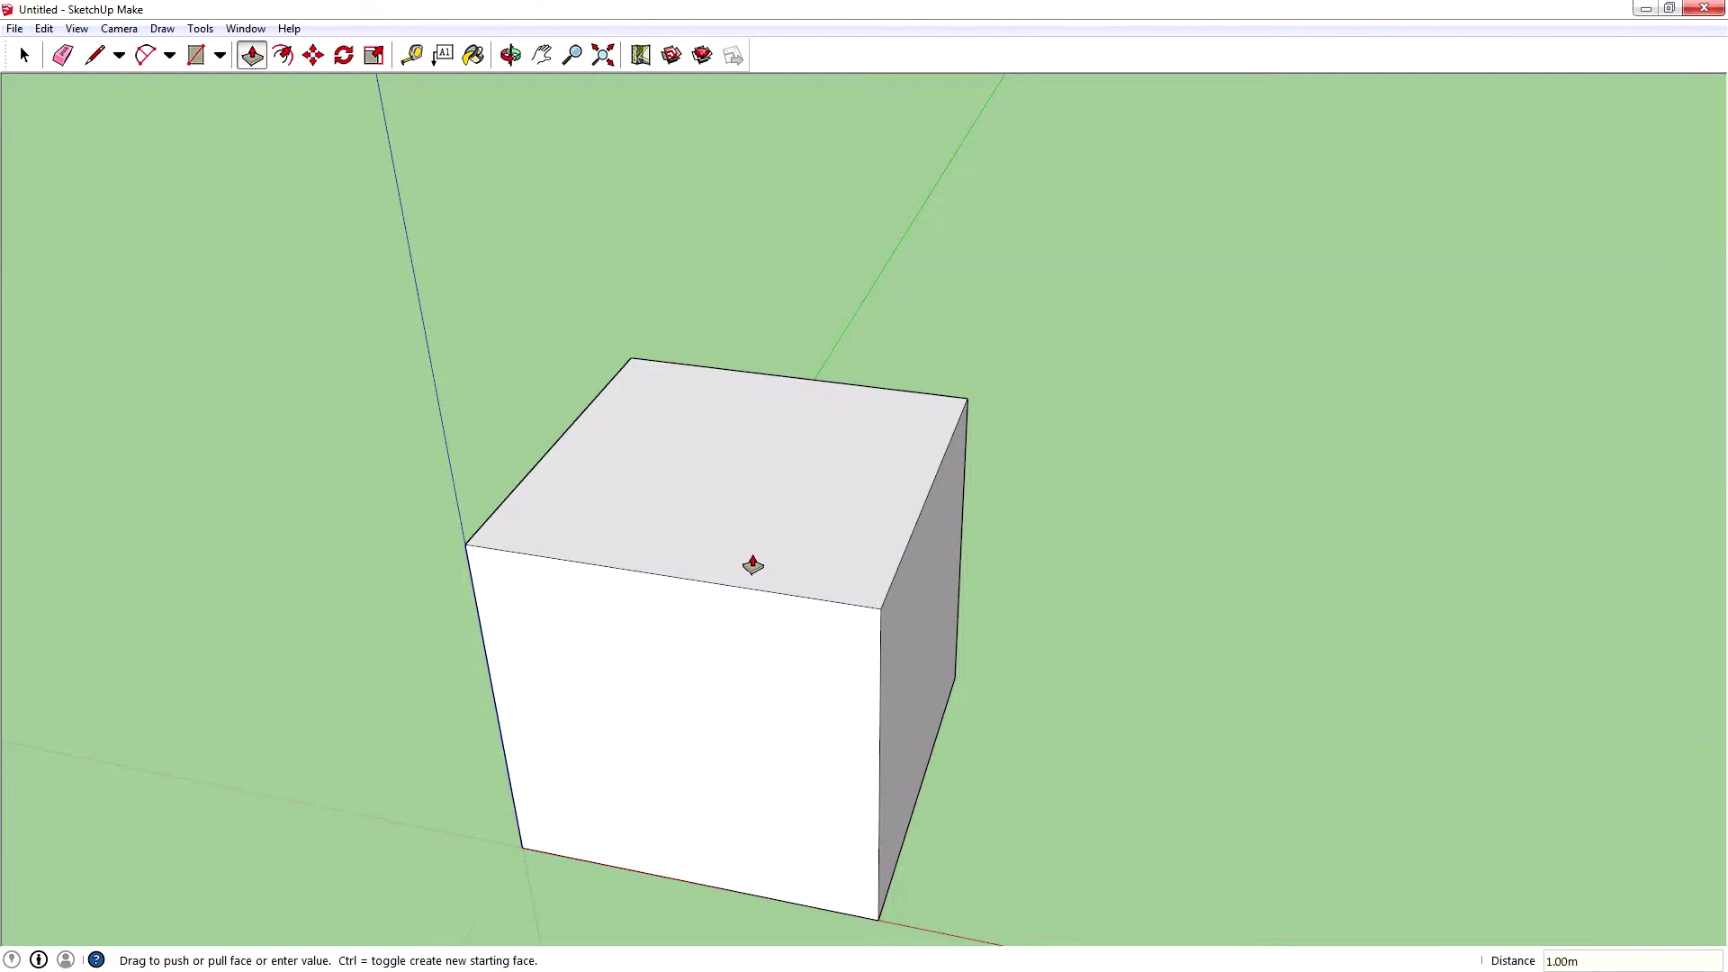
middle_click_drag(740, 455, 494, 490)
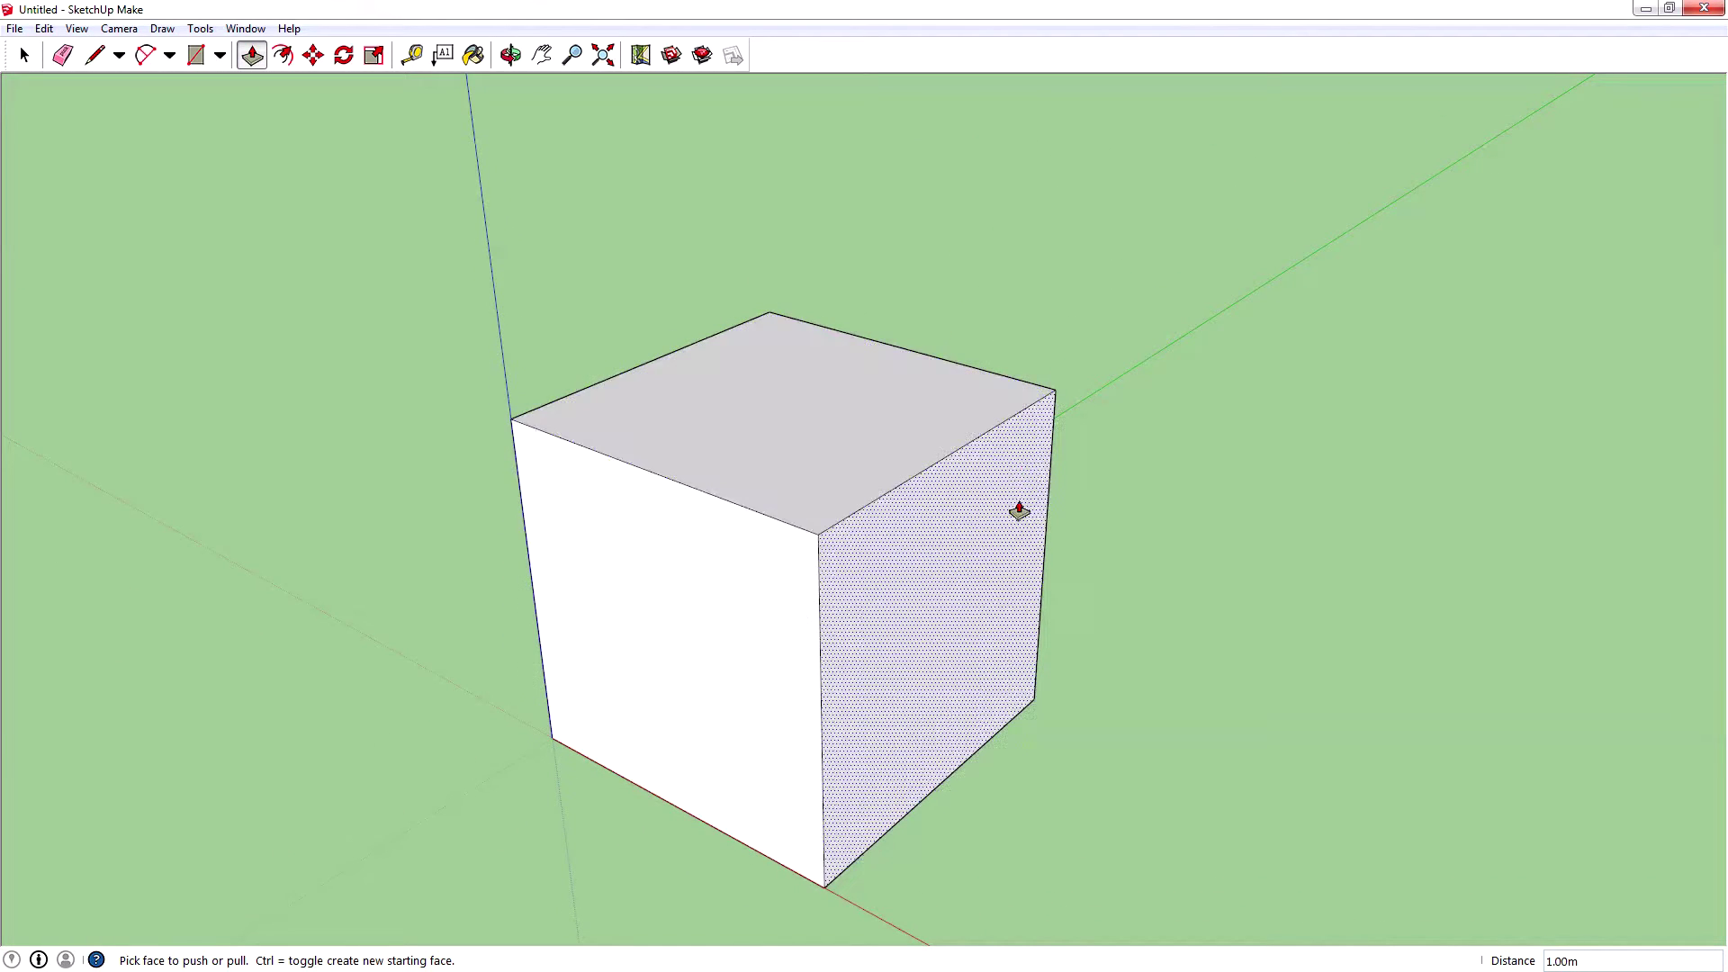
Try the Two-Point Perspective camera view, then return to normal Perspective.
left_click(121, 30)
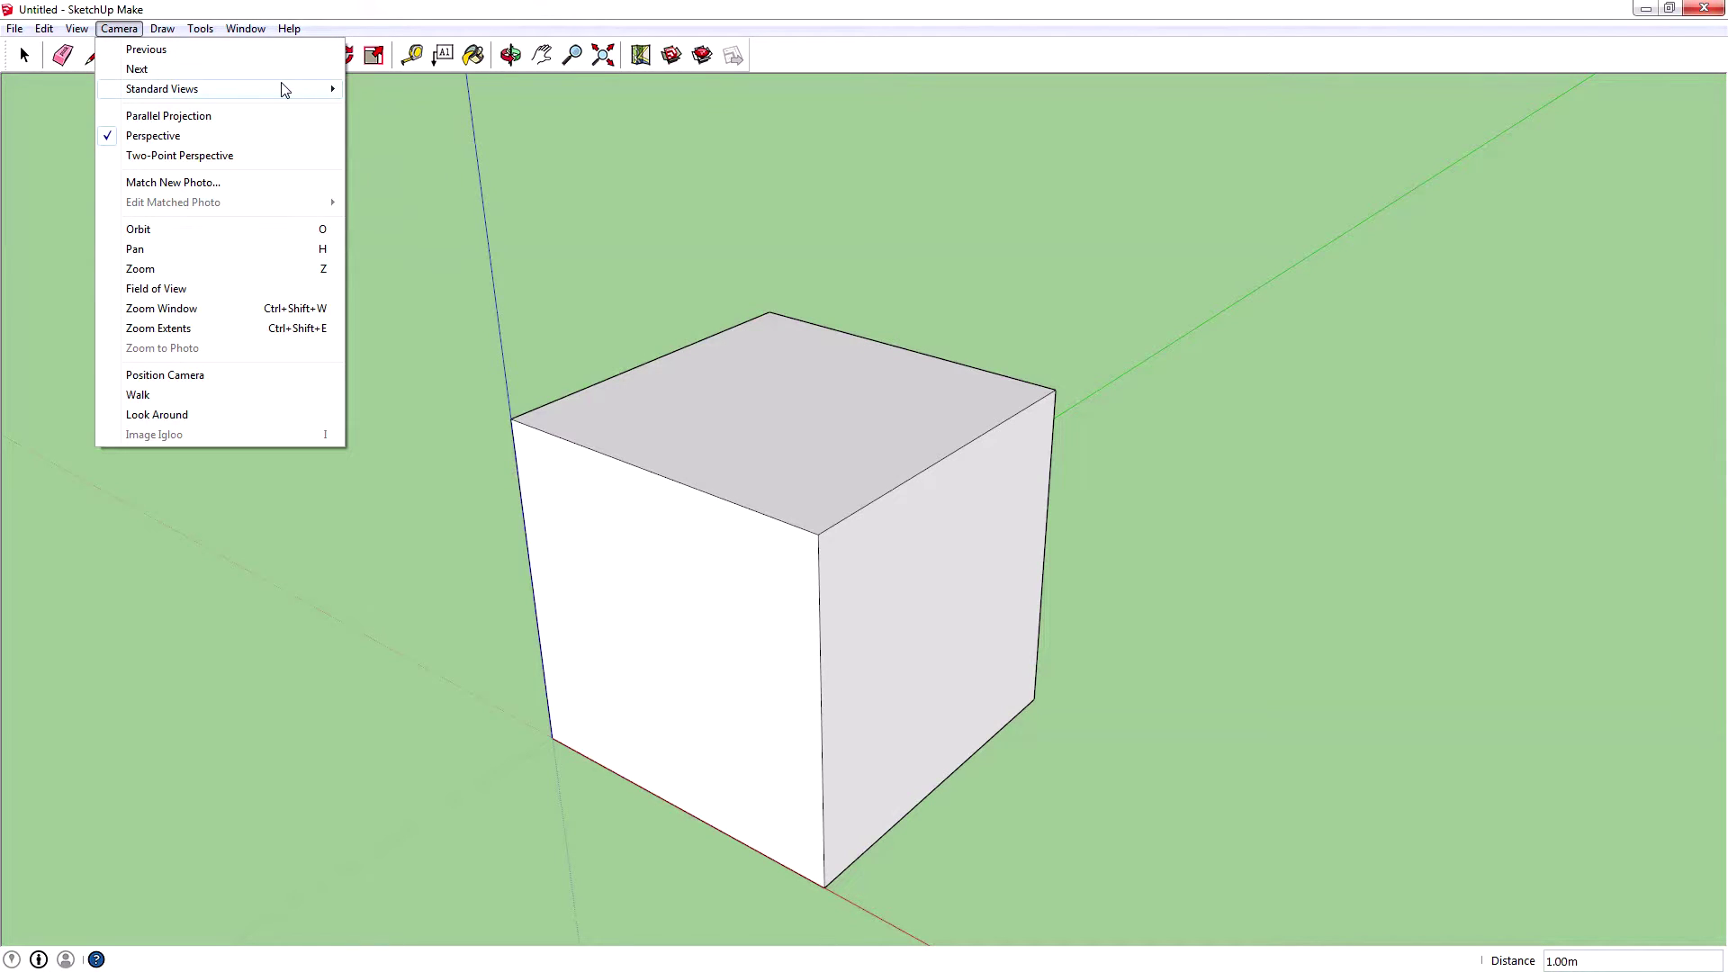
mouse_move(283, 89)
key("Escape")
key("p")
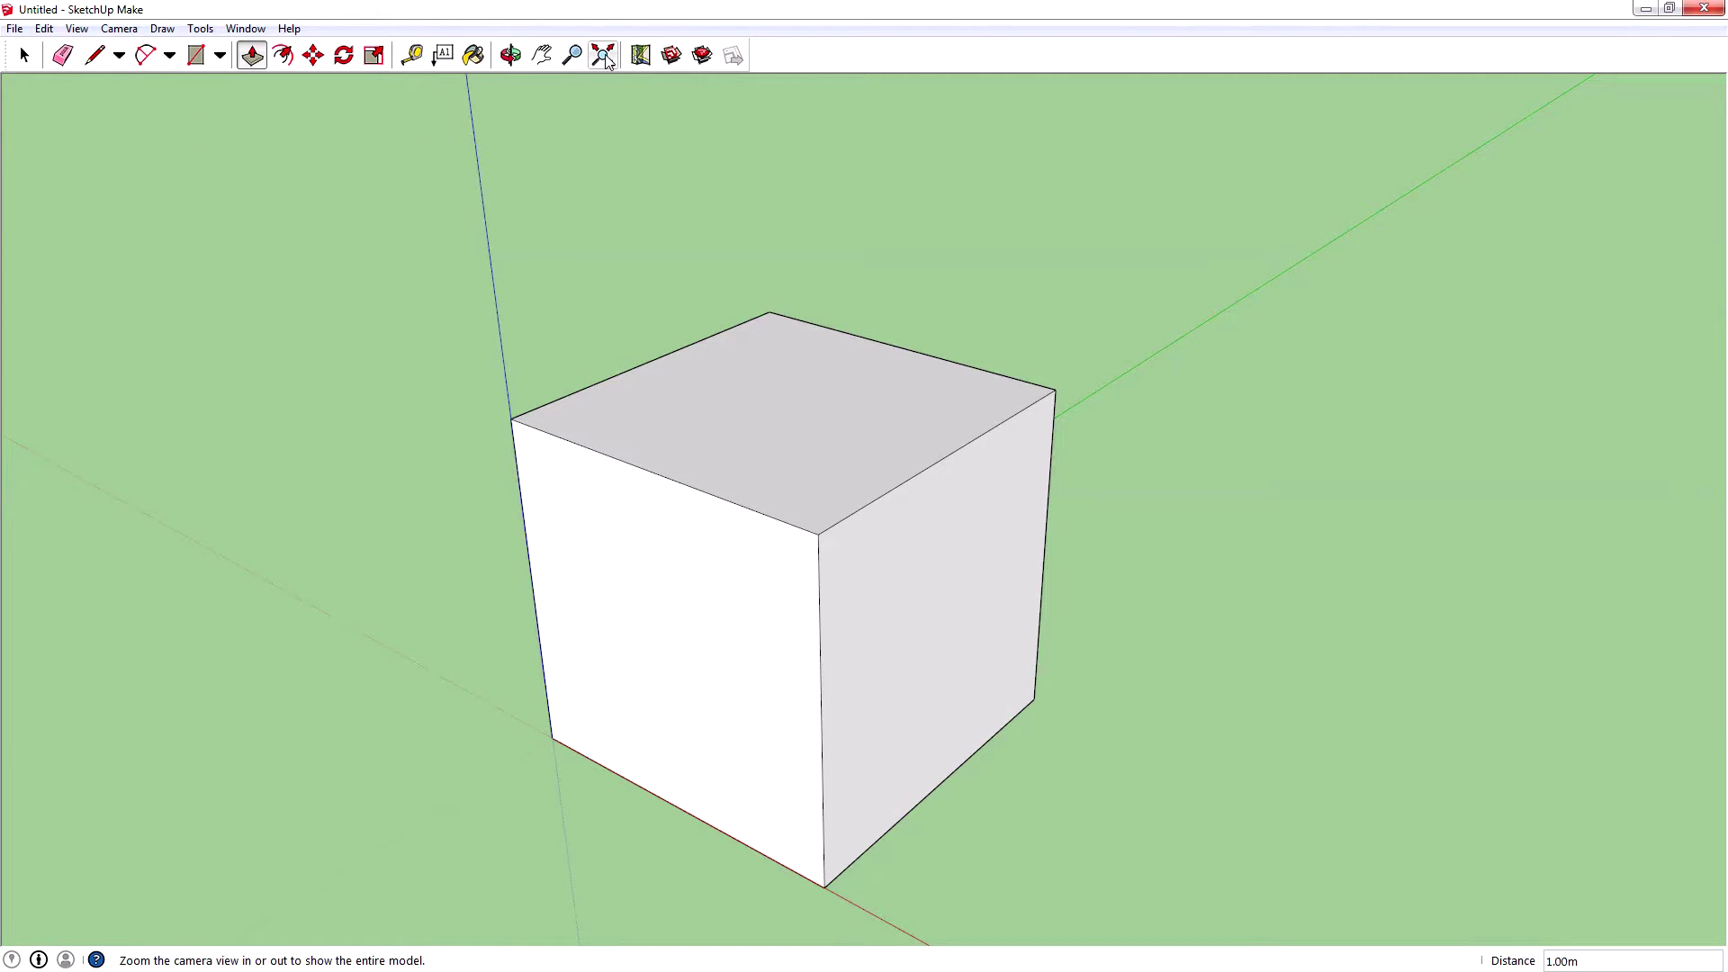
left_click(119, 28)
mouse_move(144, 88)
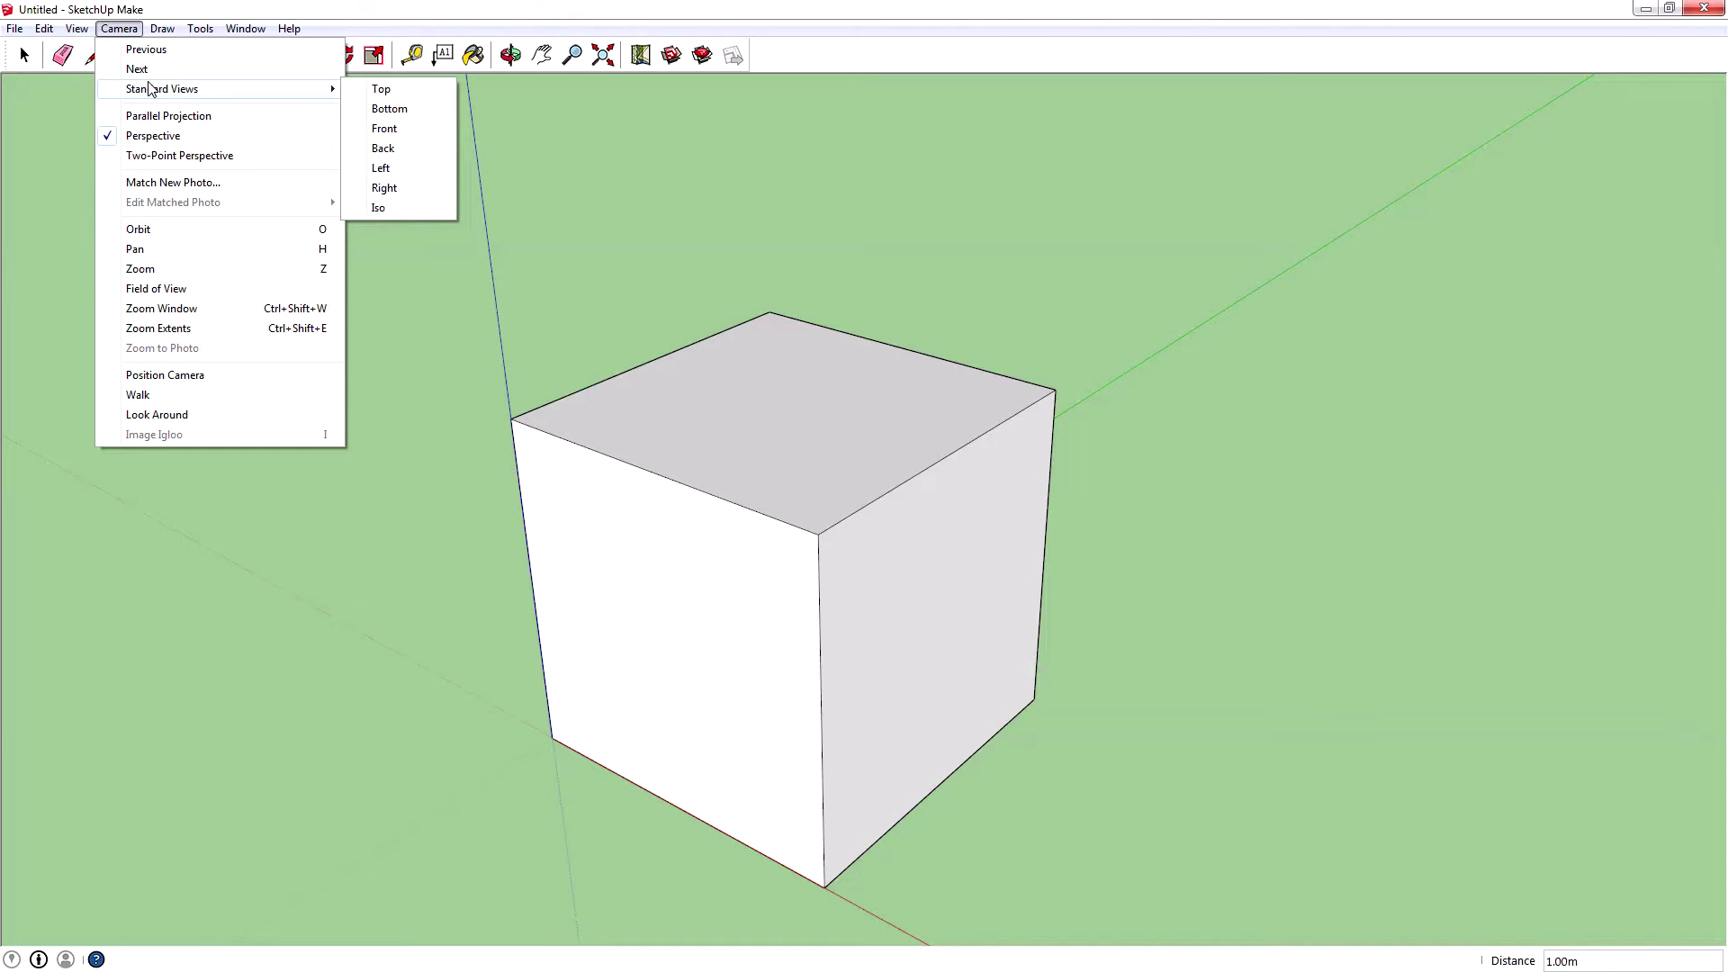
left_click(189, 155)
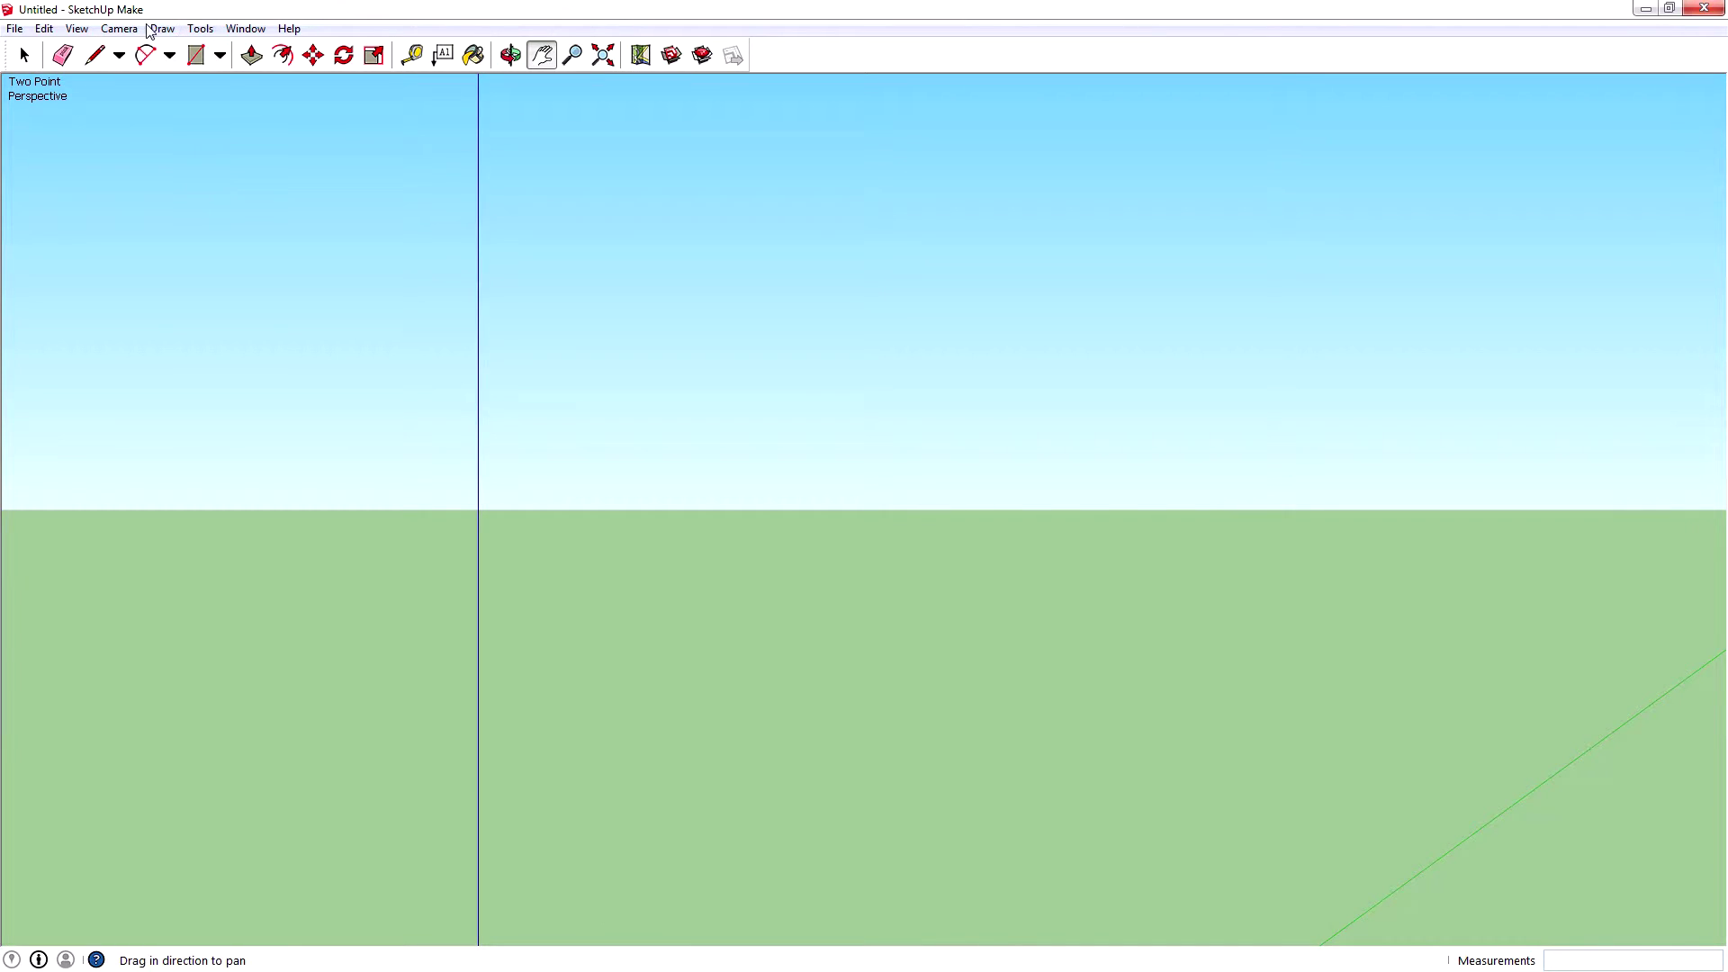
left_click(119, 29)
left_click(154, 131)
Look at the cube from the Top standard view, then the Front standard view.
left_click(119, 29)
mouse_move(205, 88)
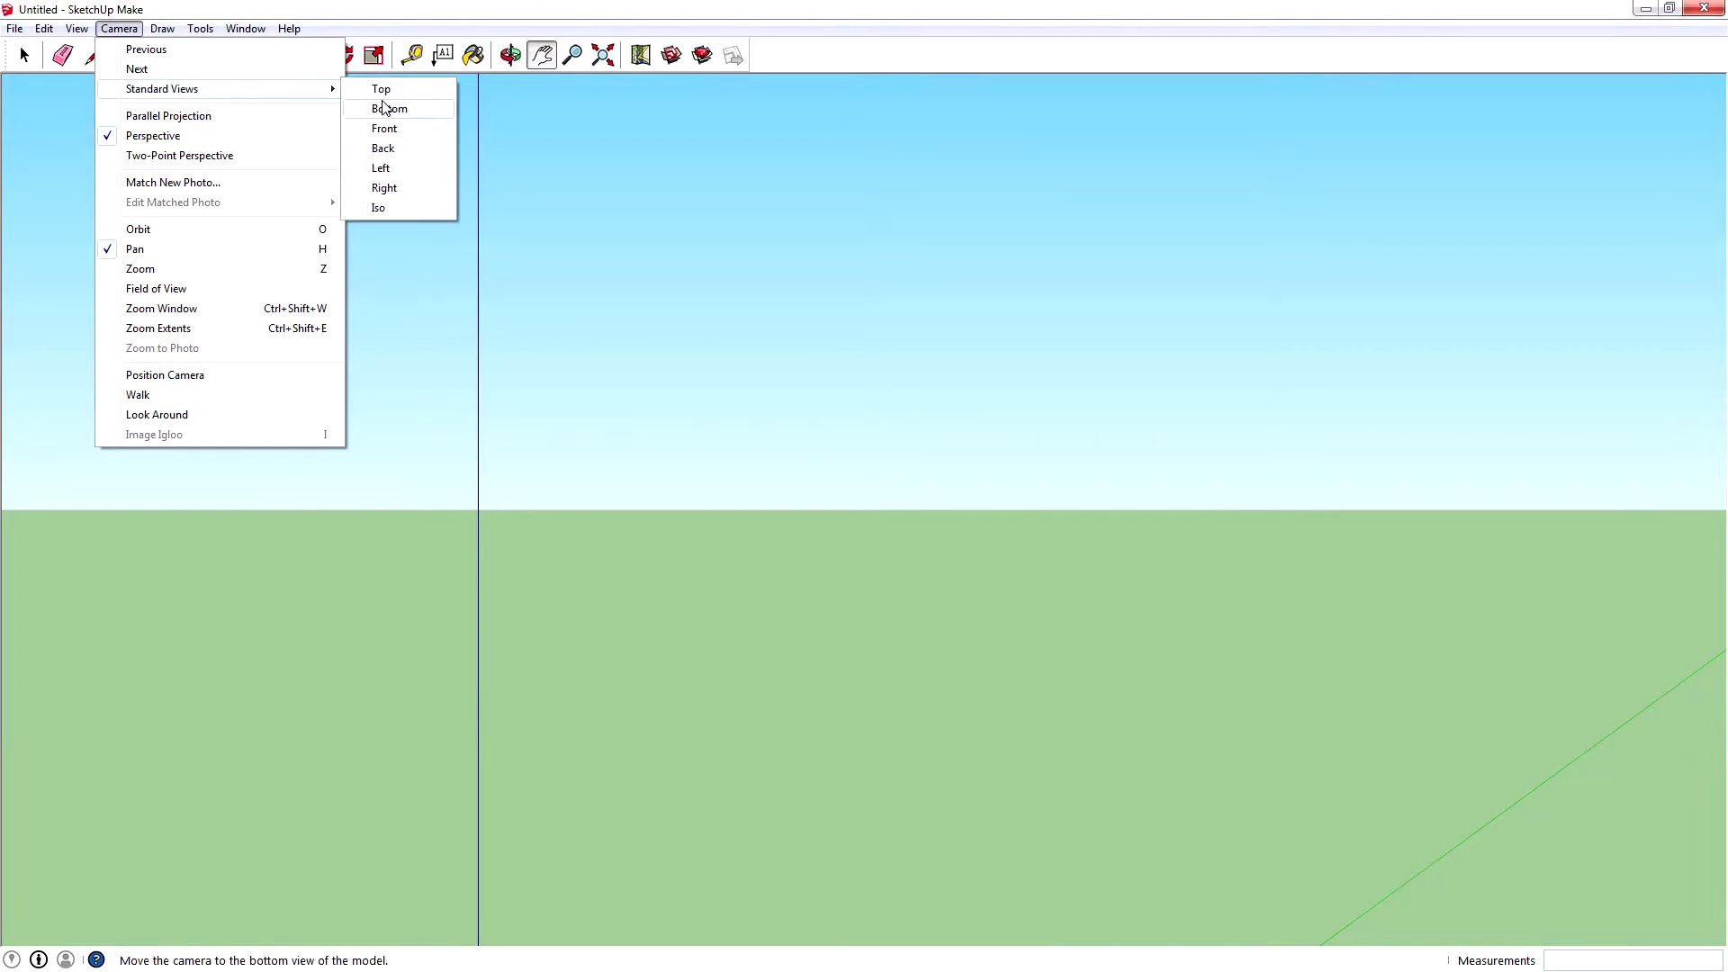
left_click(381, 88)
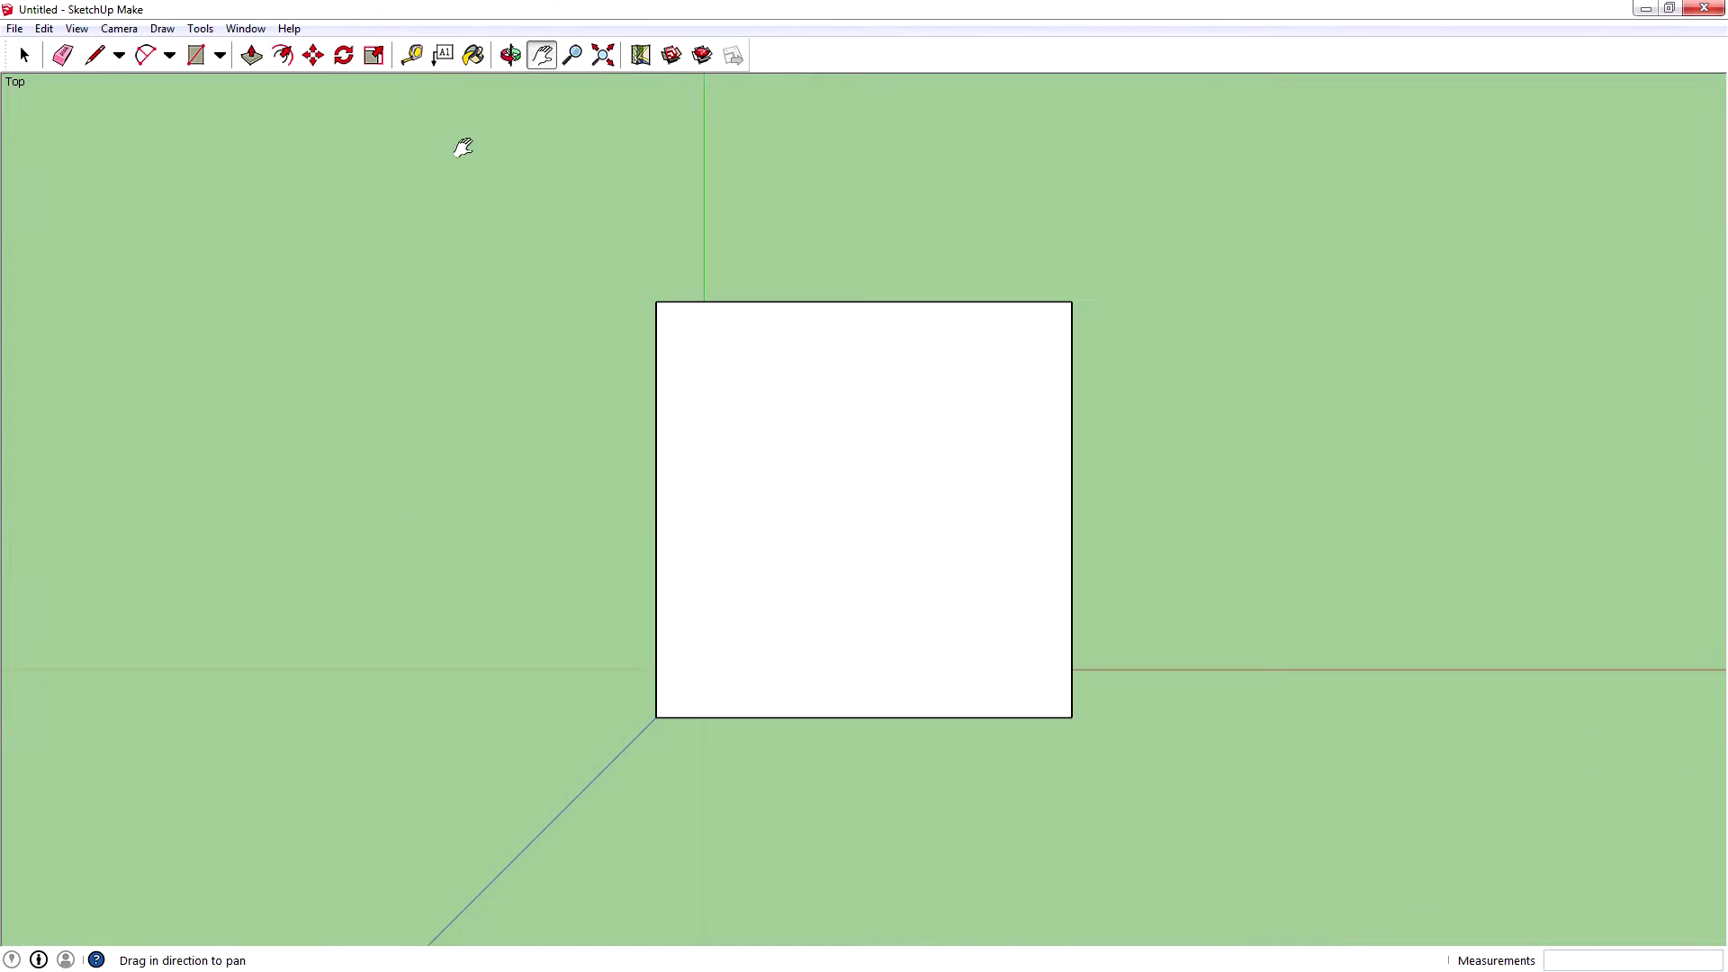
left_click(135, 29)
mouse_move(184, 90)
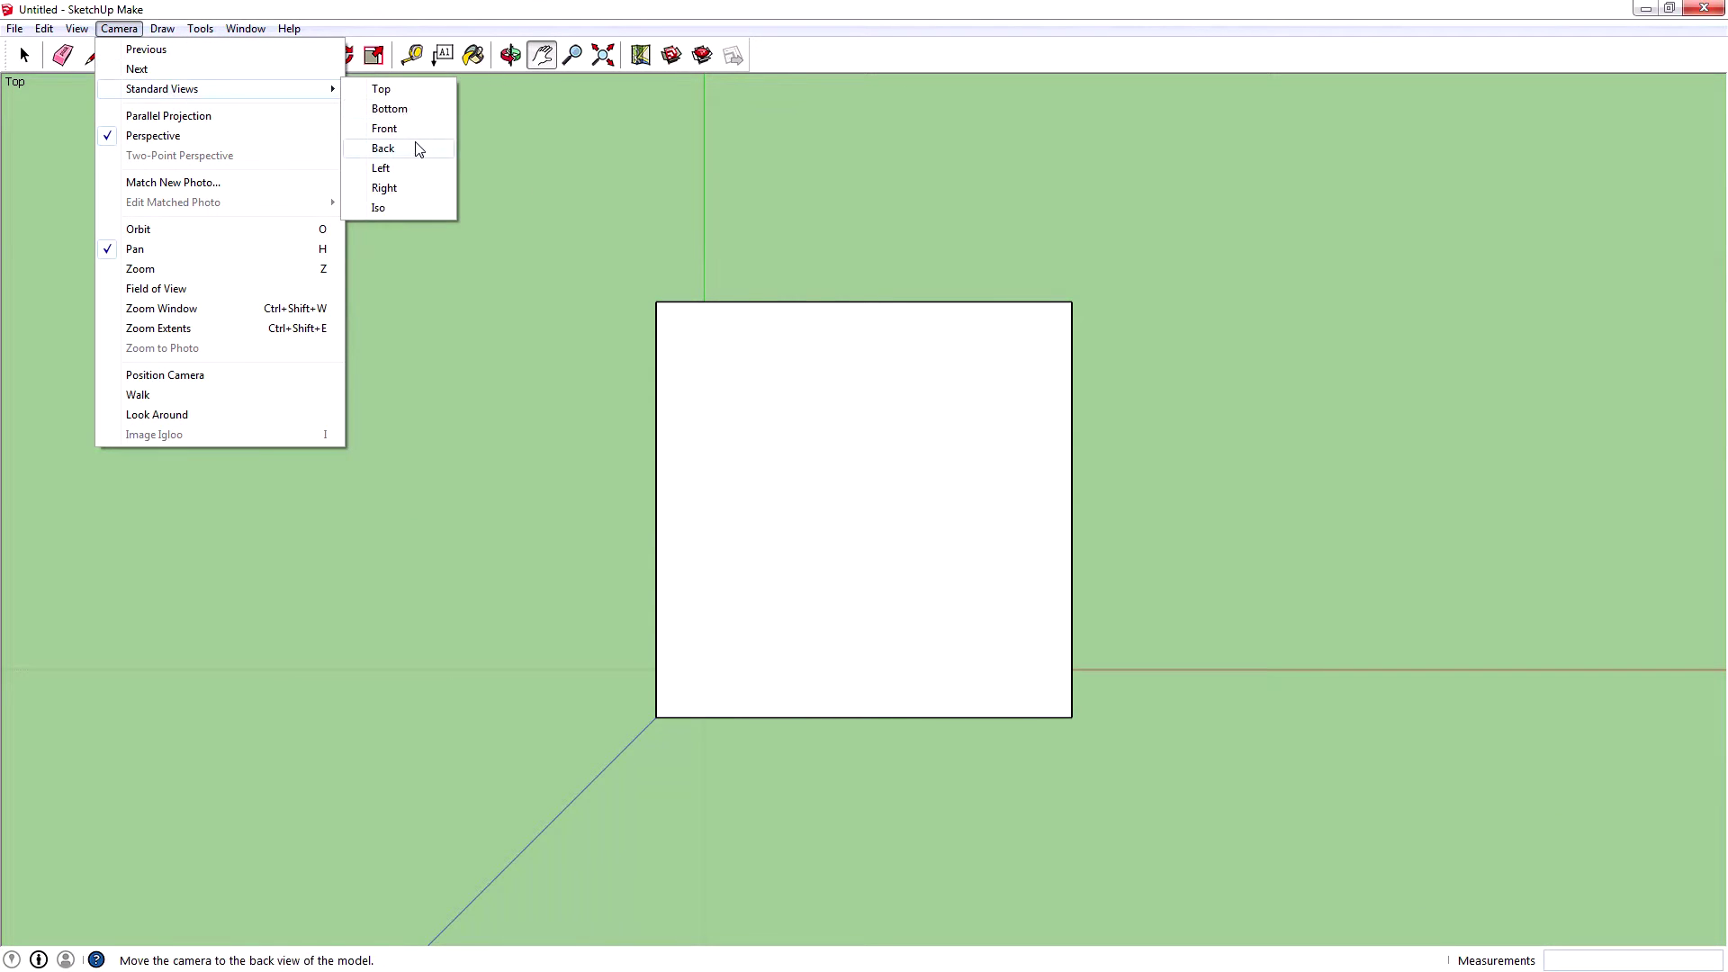
left_click(397, 127)
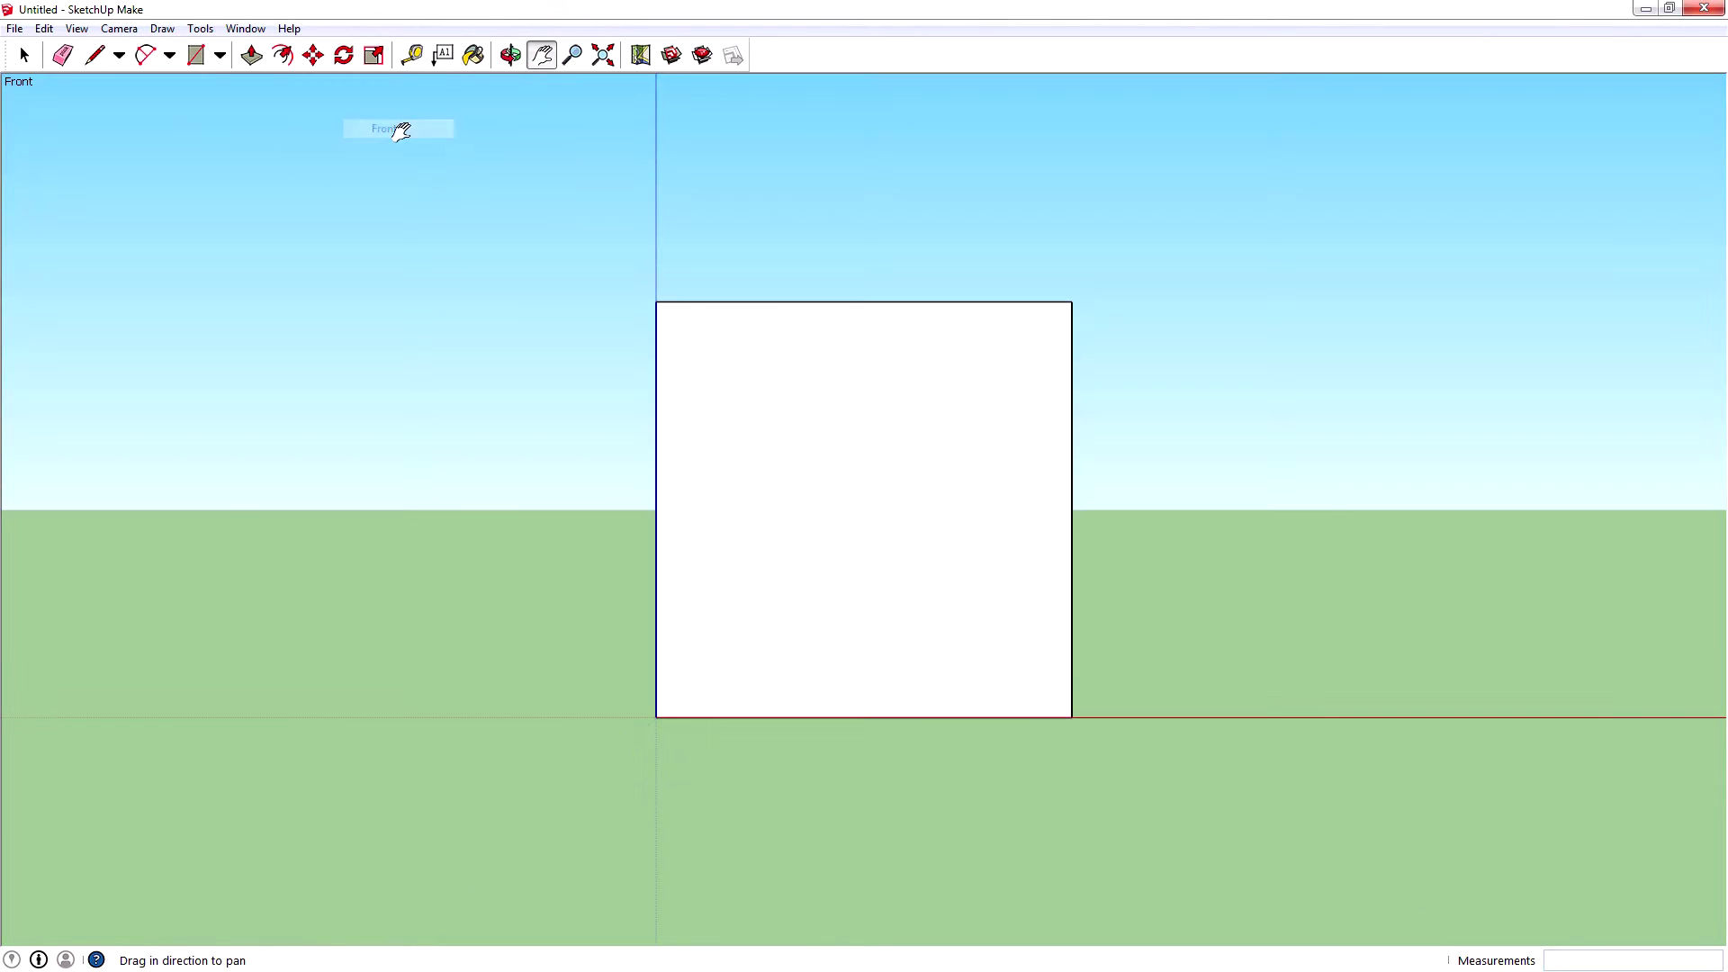
With the Tape Measure, place horizontal guides 0.2 m, 0.5 m and 0.8 m below the top edge.
left_click(414, 56)
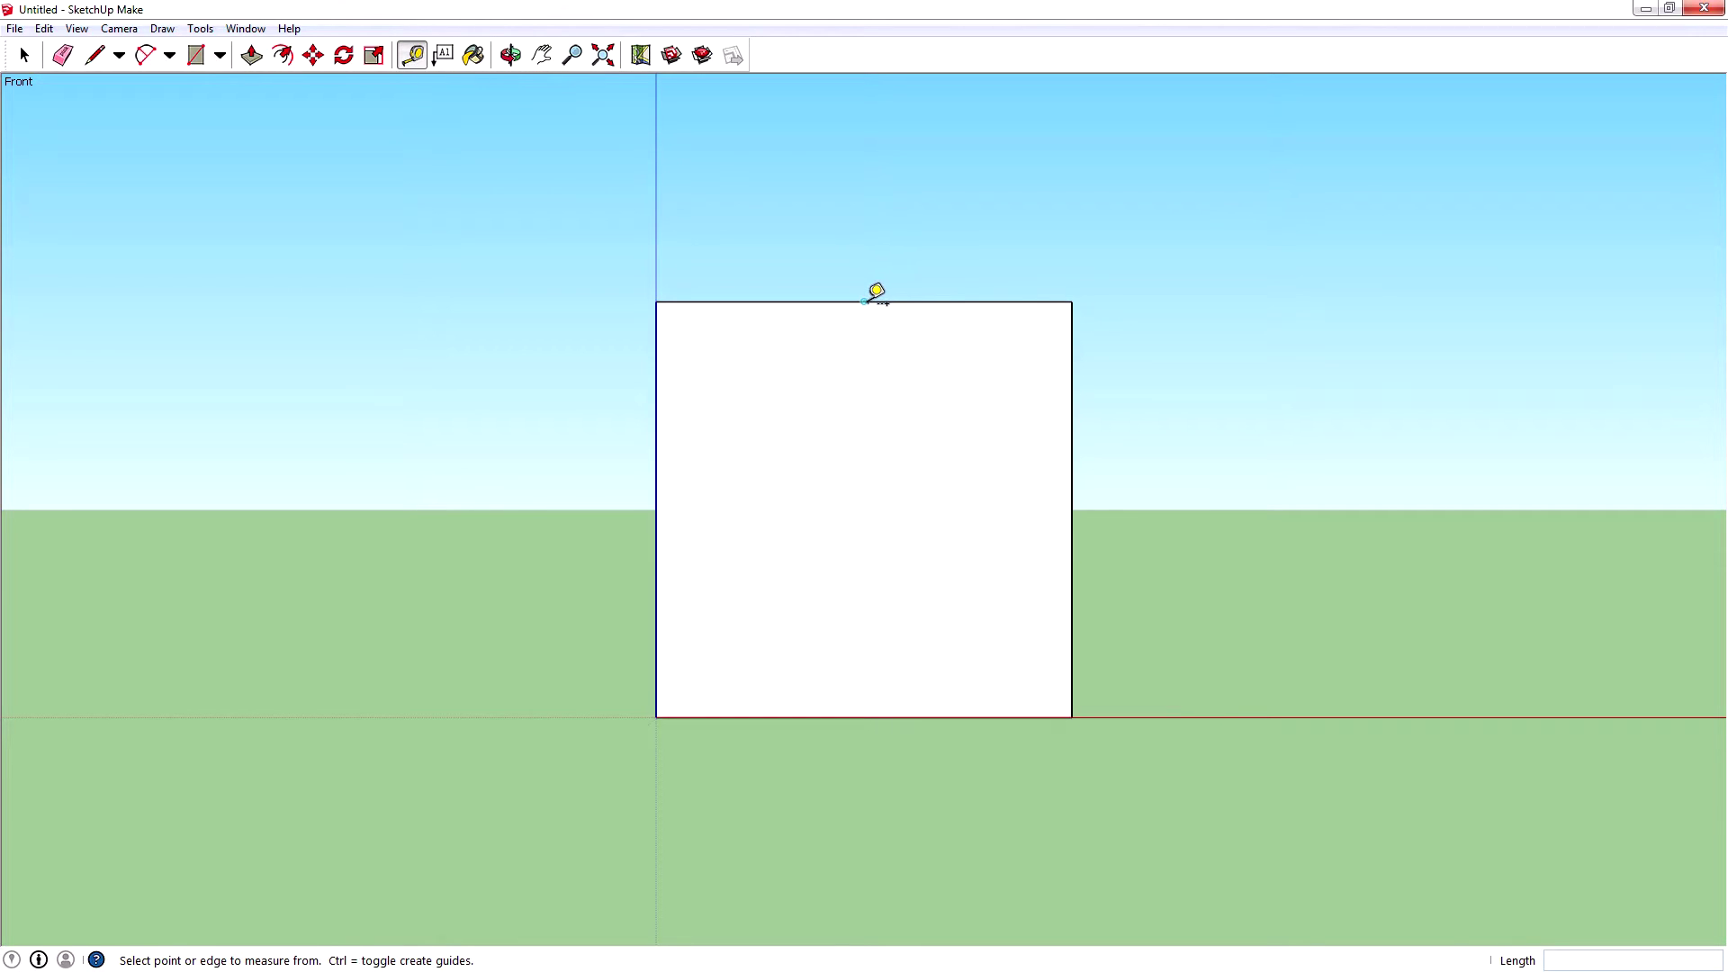
left_click(865, 301)
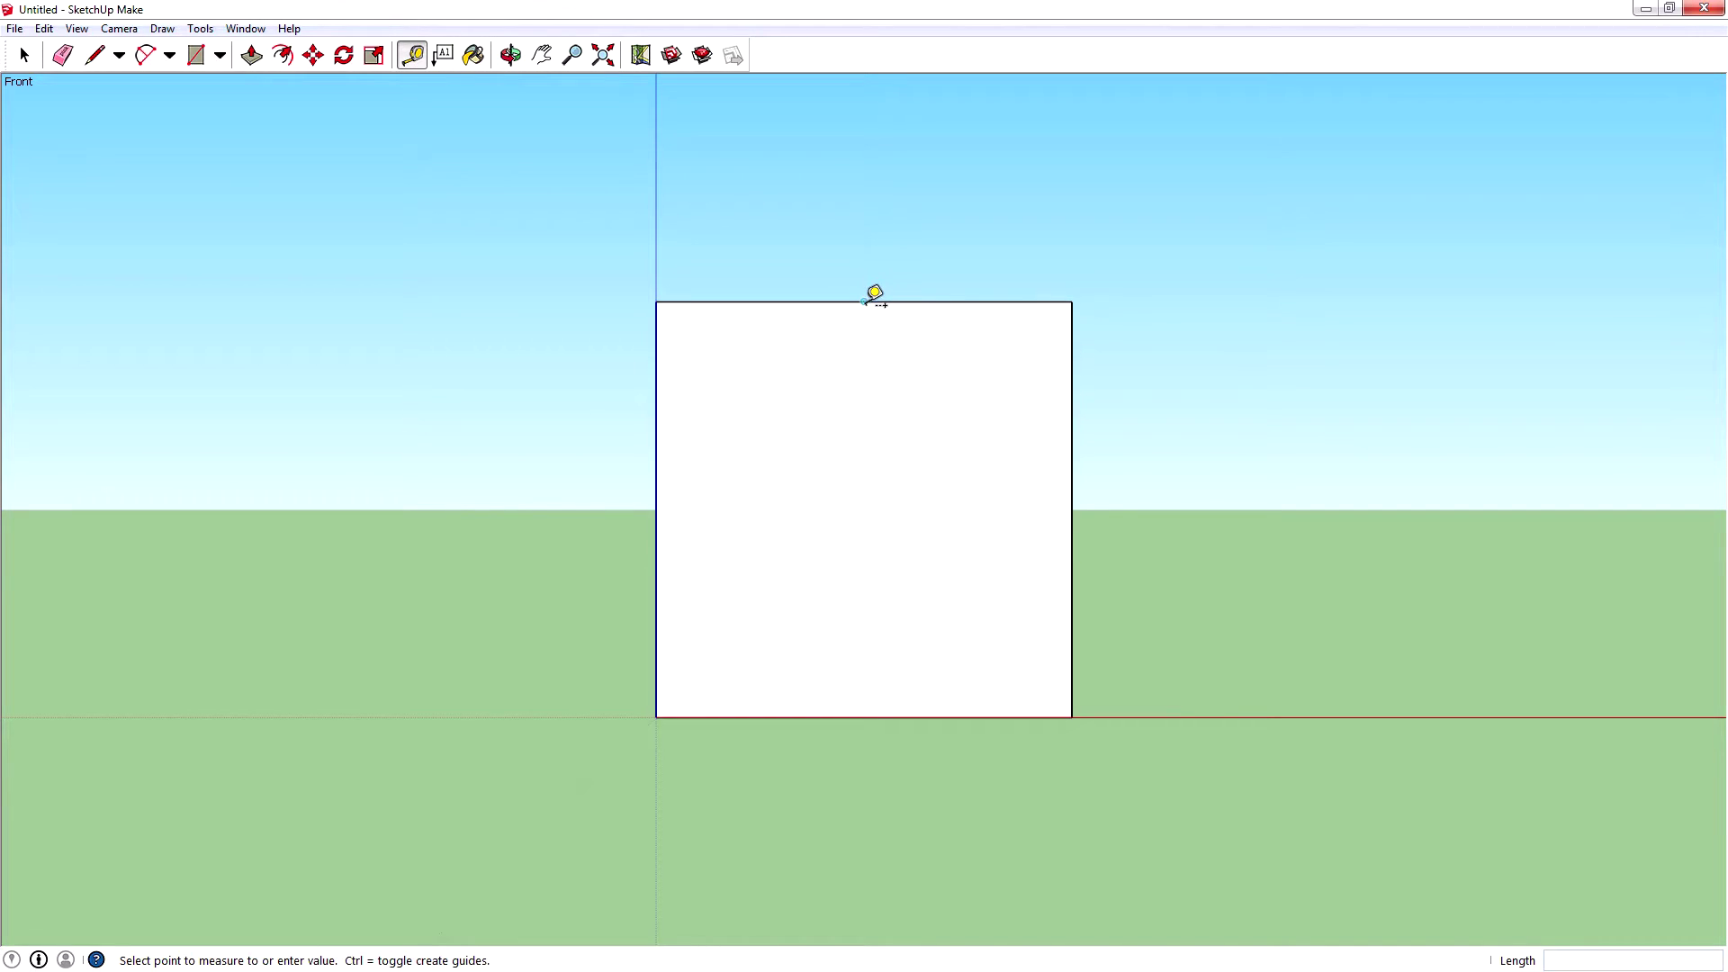
left_click(864, 355)
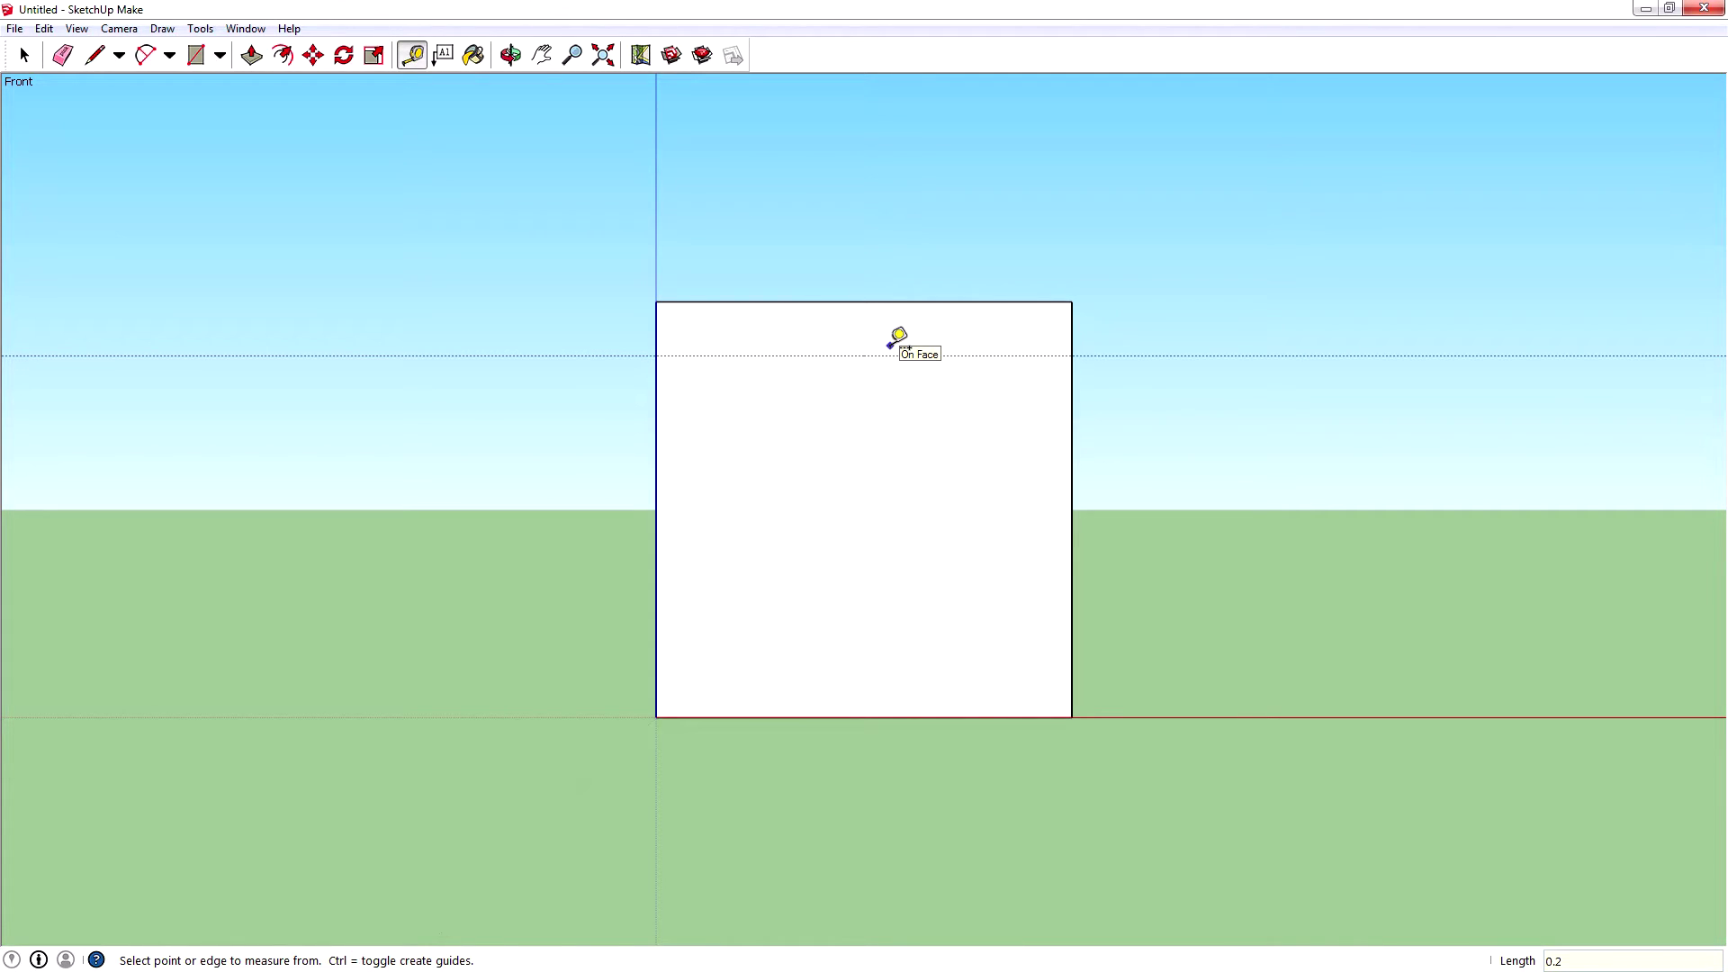
key("Return")
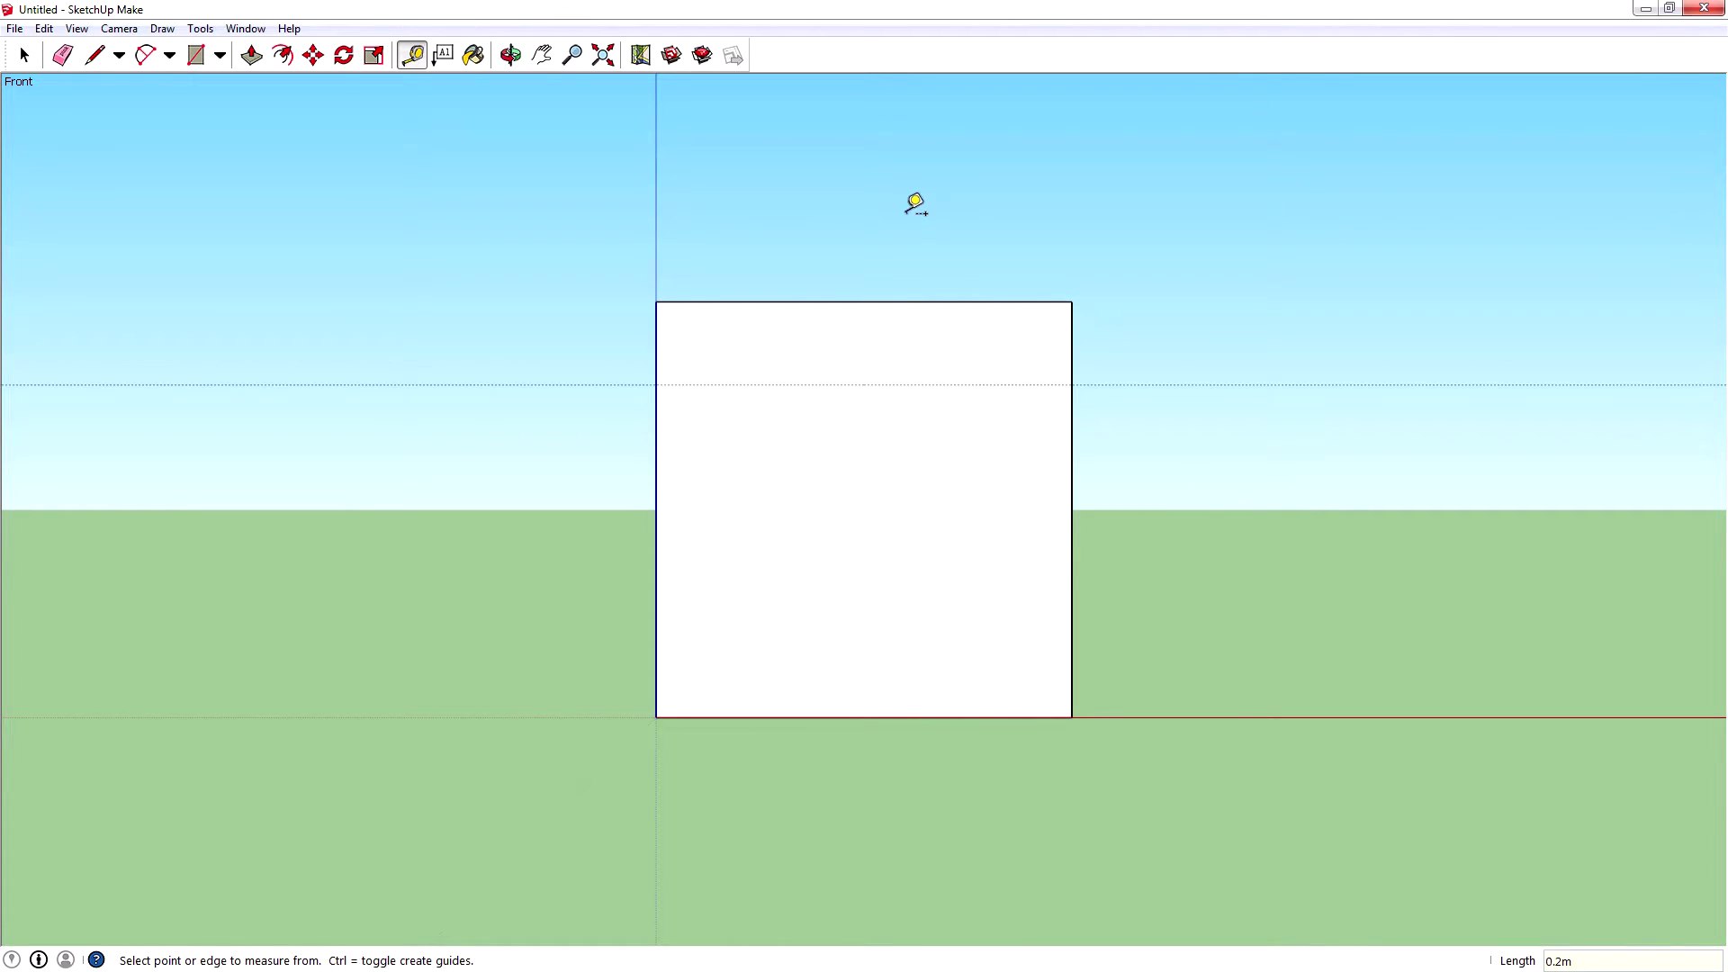
left_click(864, 301)
left_click(864, 343)
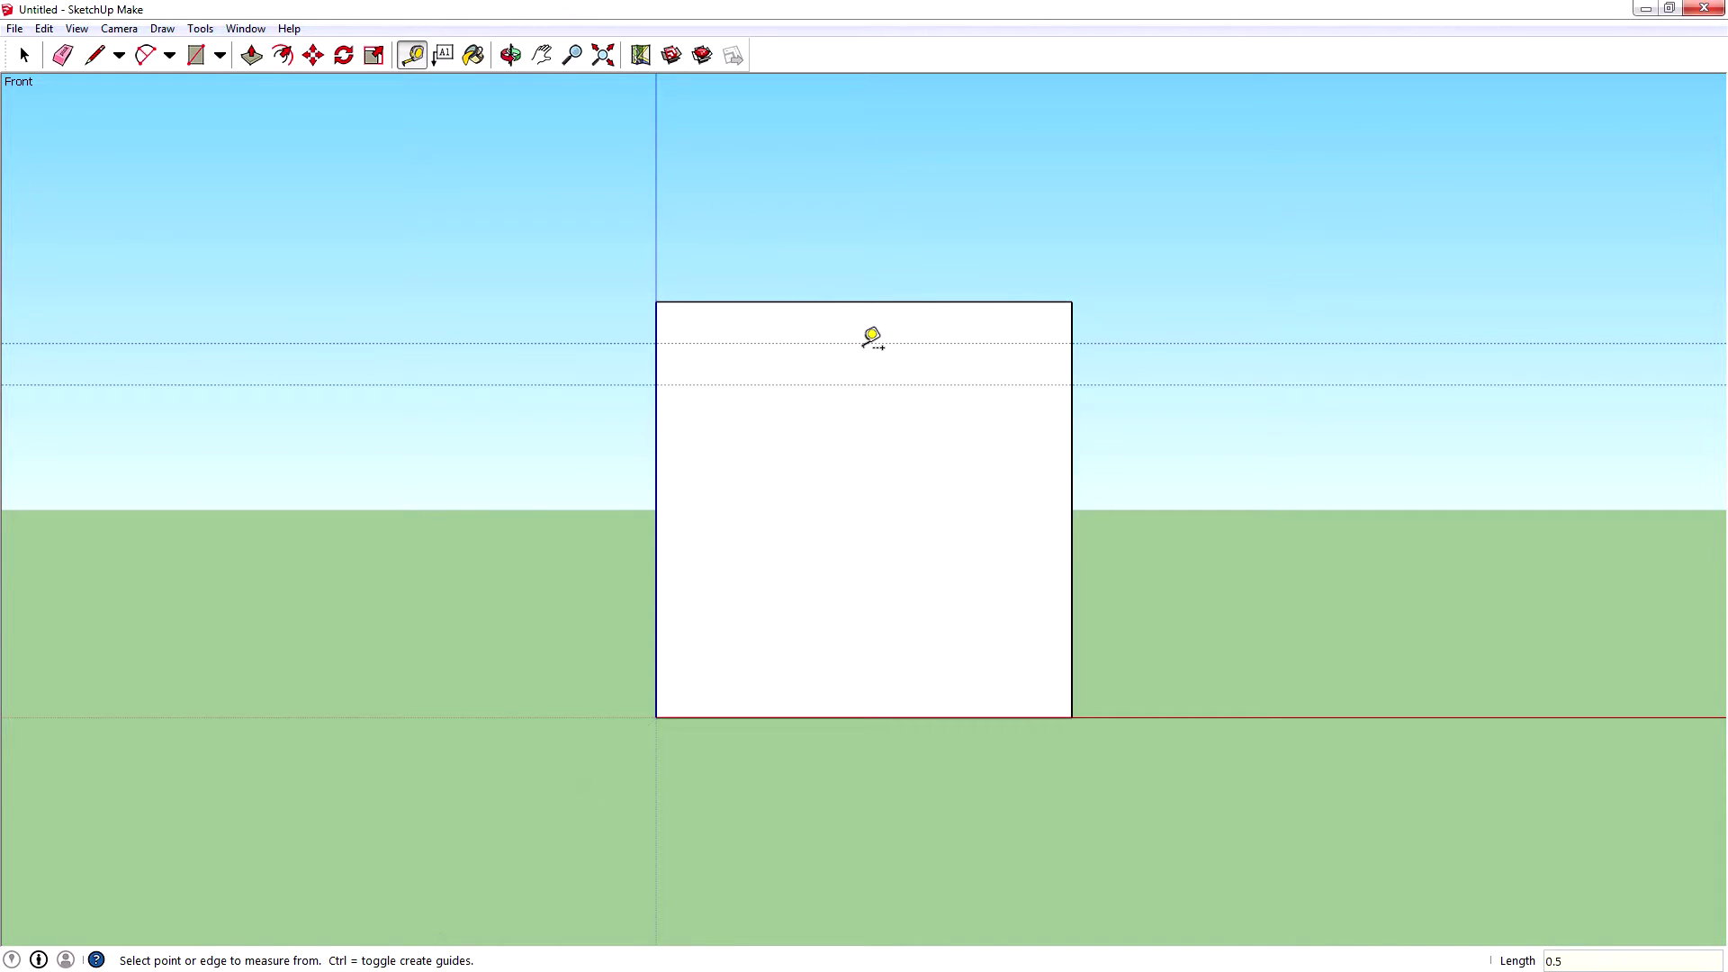
key("Return")
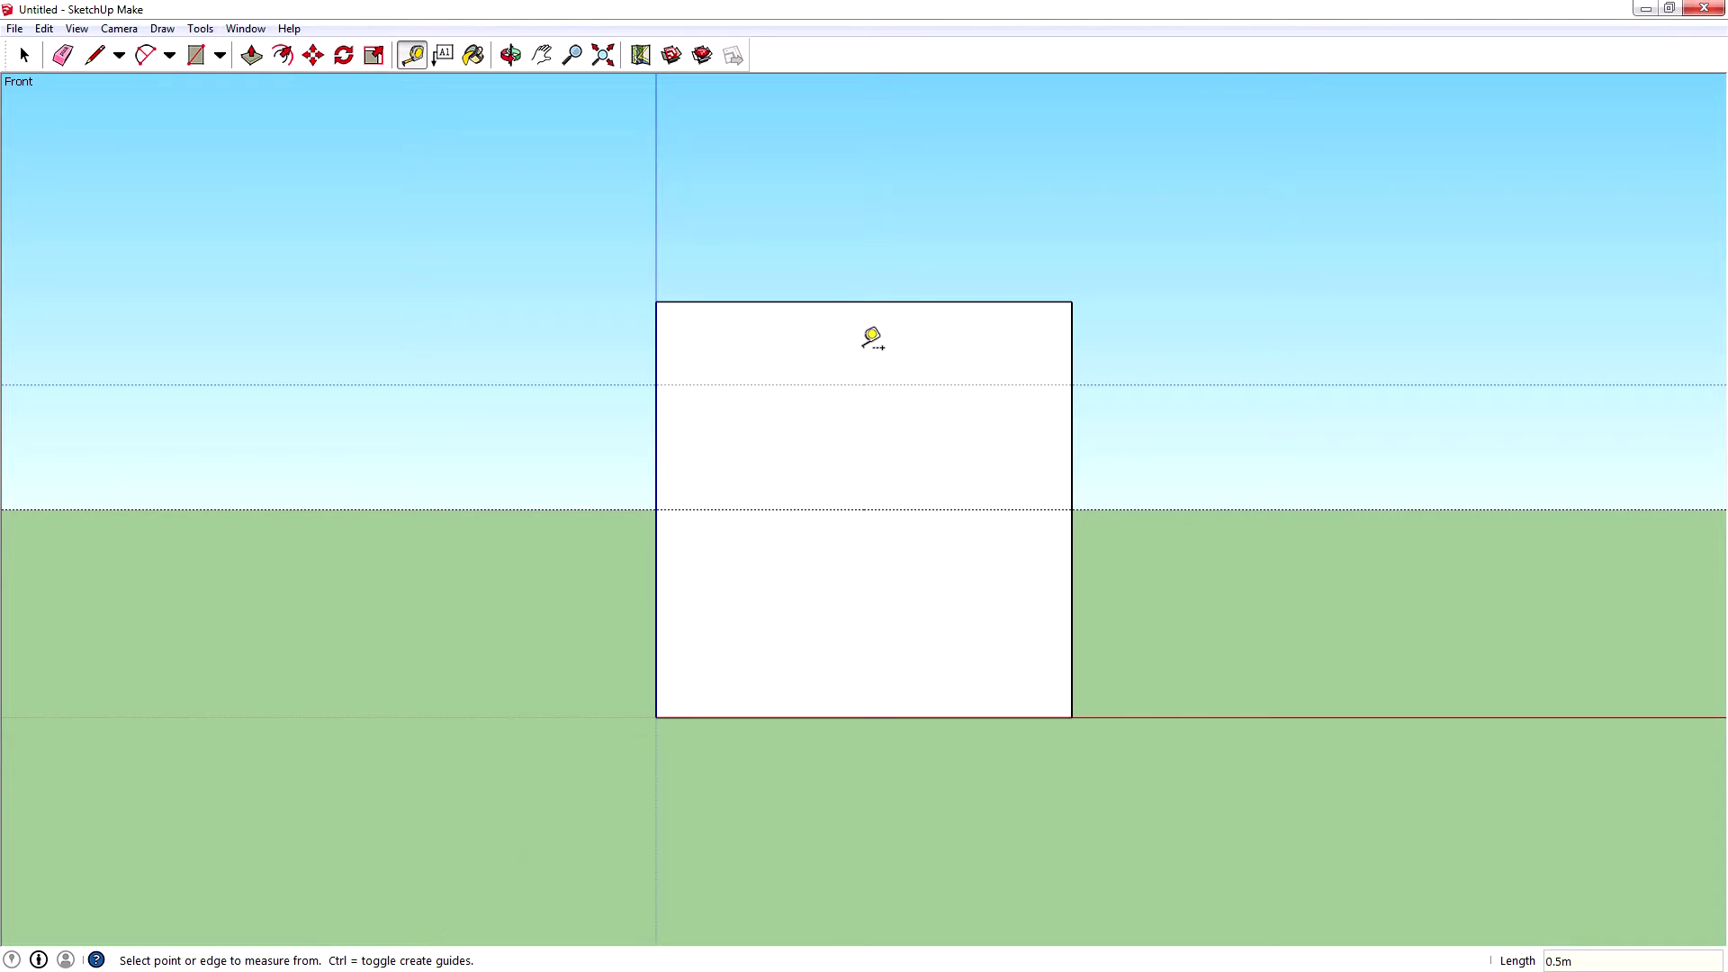
left_click(864, 302)
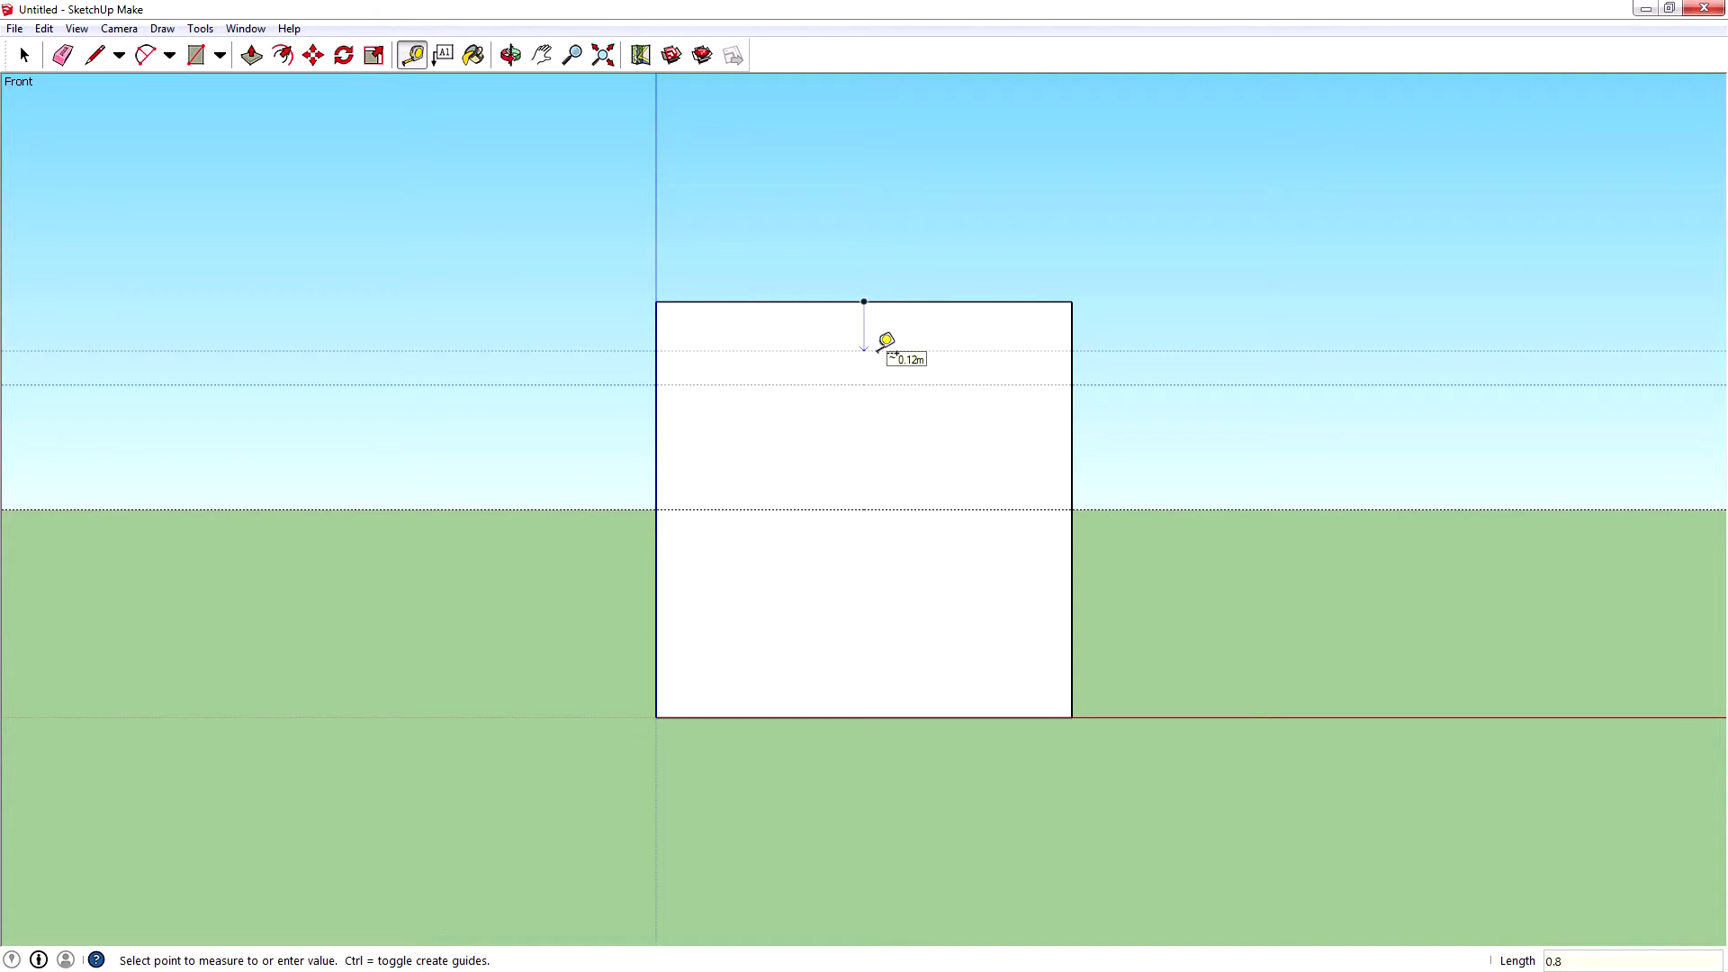
type("0.8m")
key("Return")
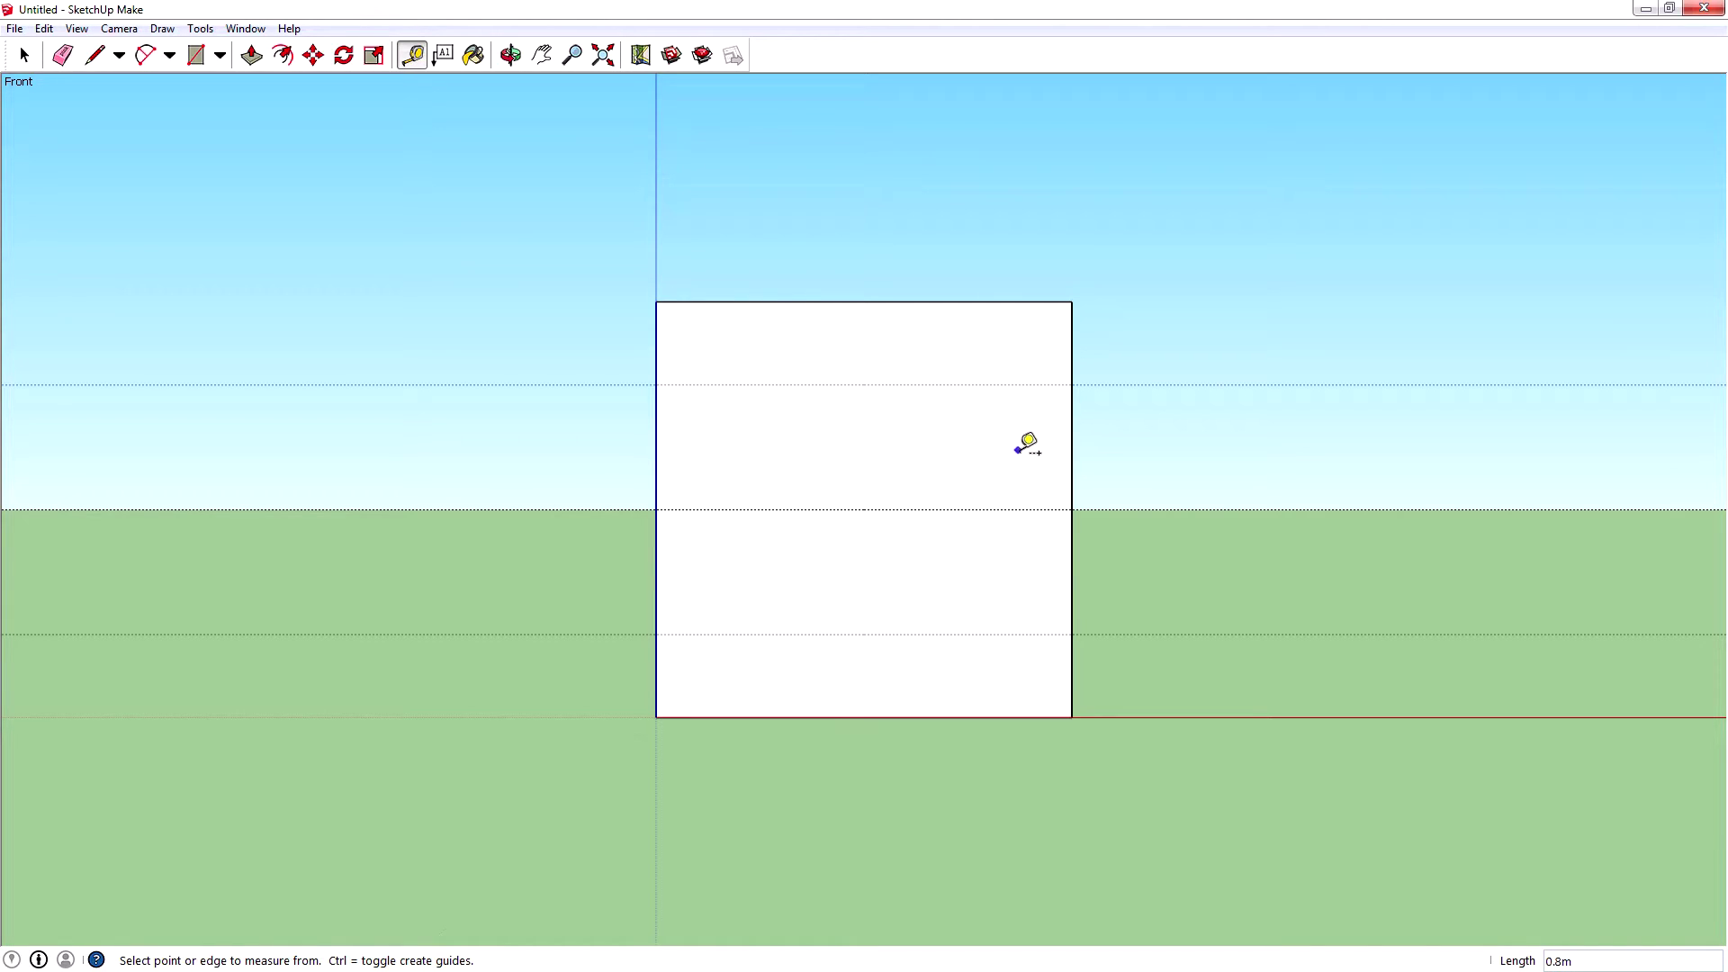
Add vertical guides 0.2 m, 0.5 m and 0.8 m in from the front face's right edge.
left_click(1071, 478)
left_click(1005, 477)
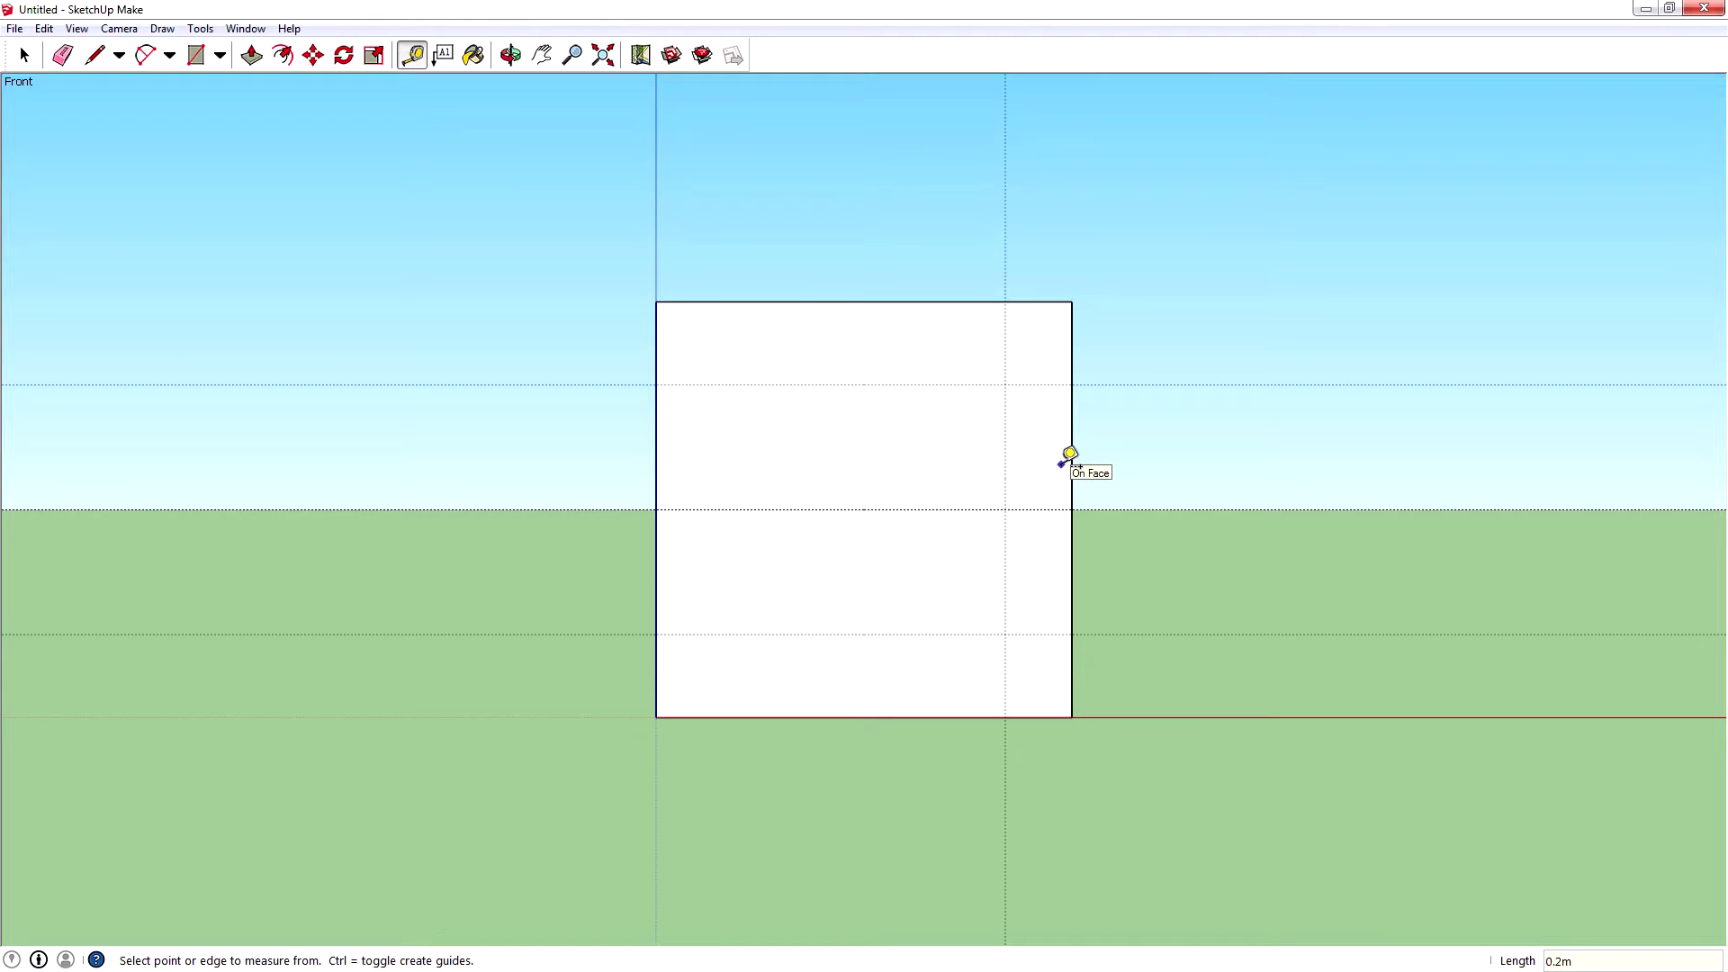
type("0.2")
key("Return")
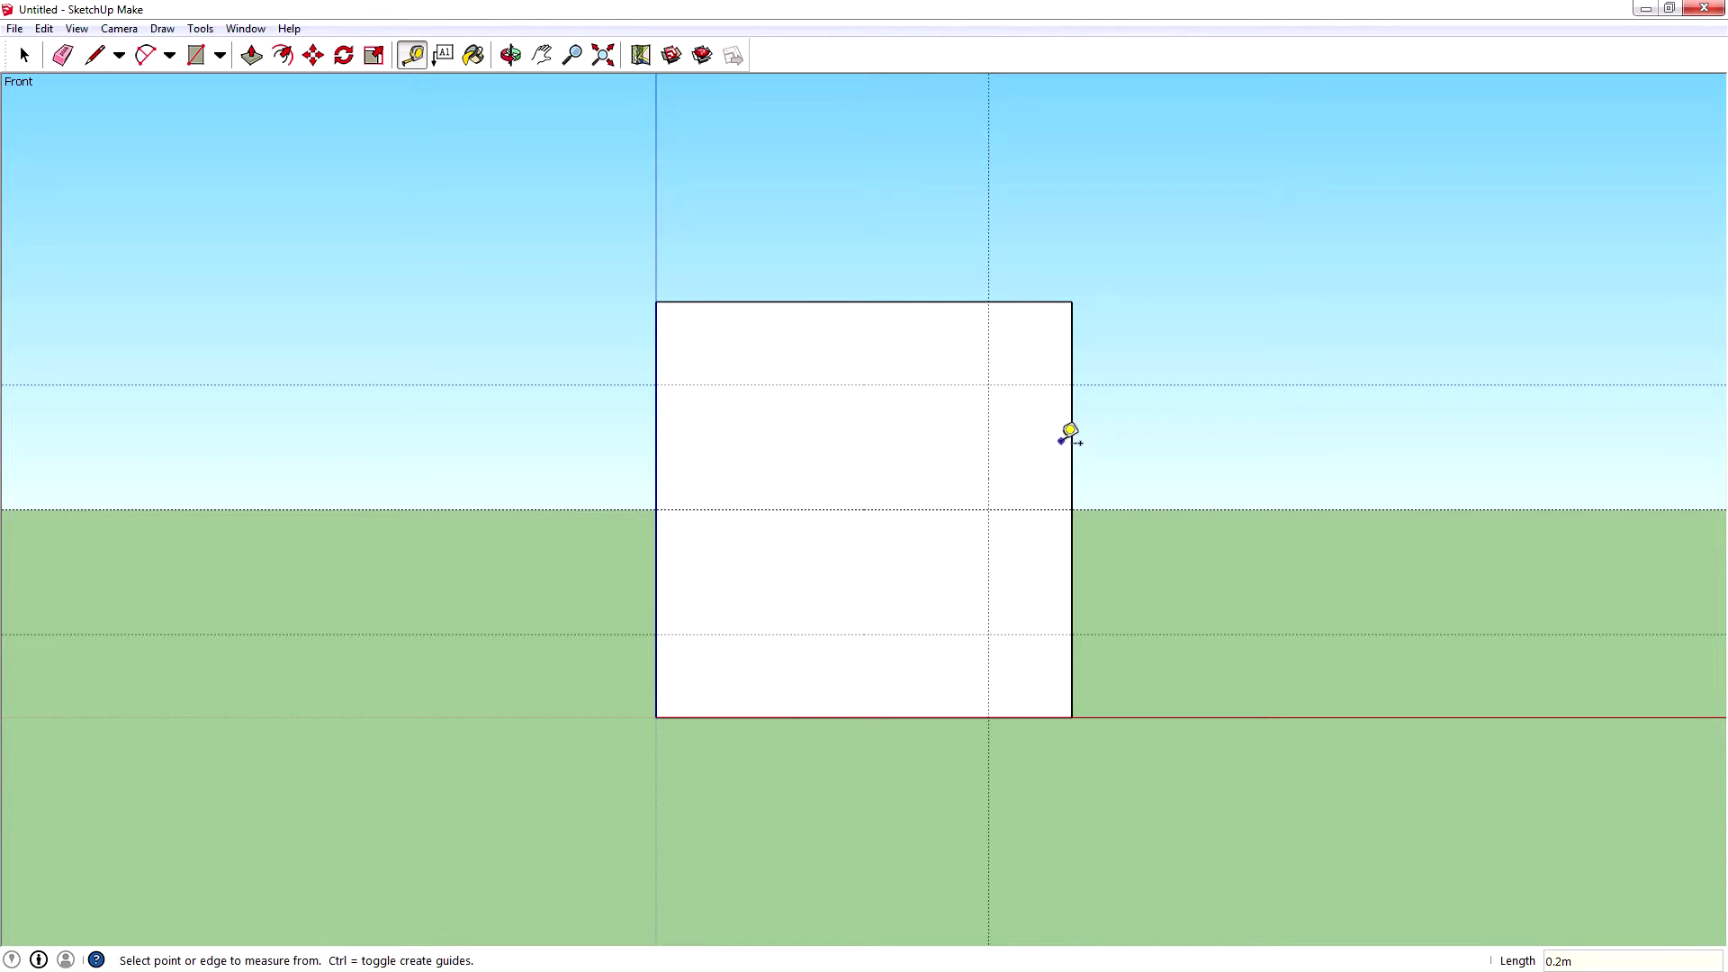
left_click(1071, 462)
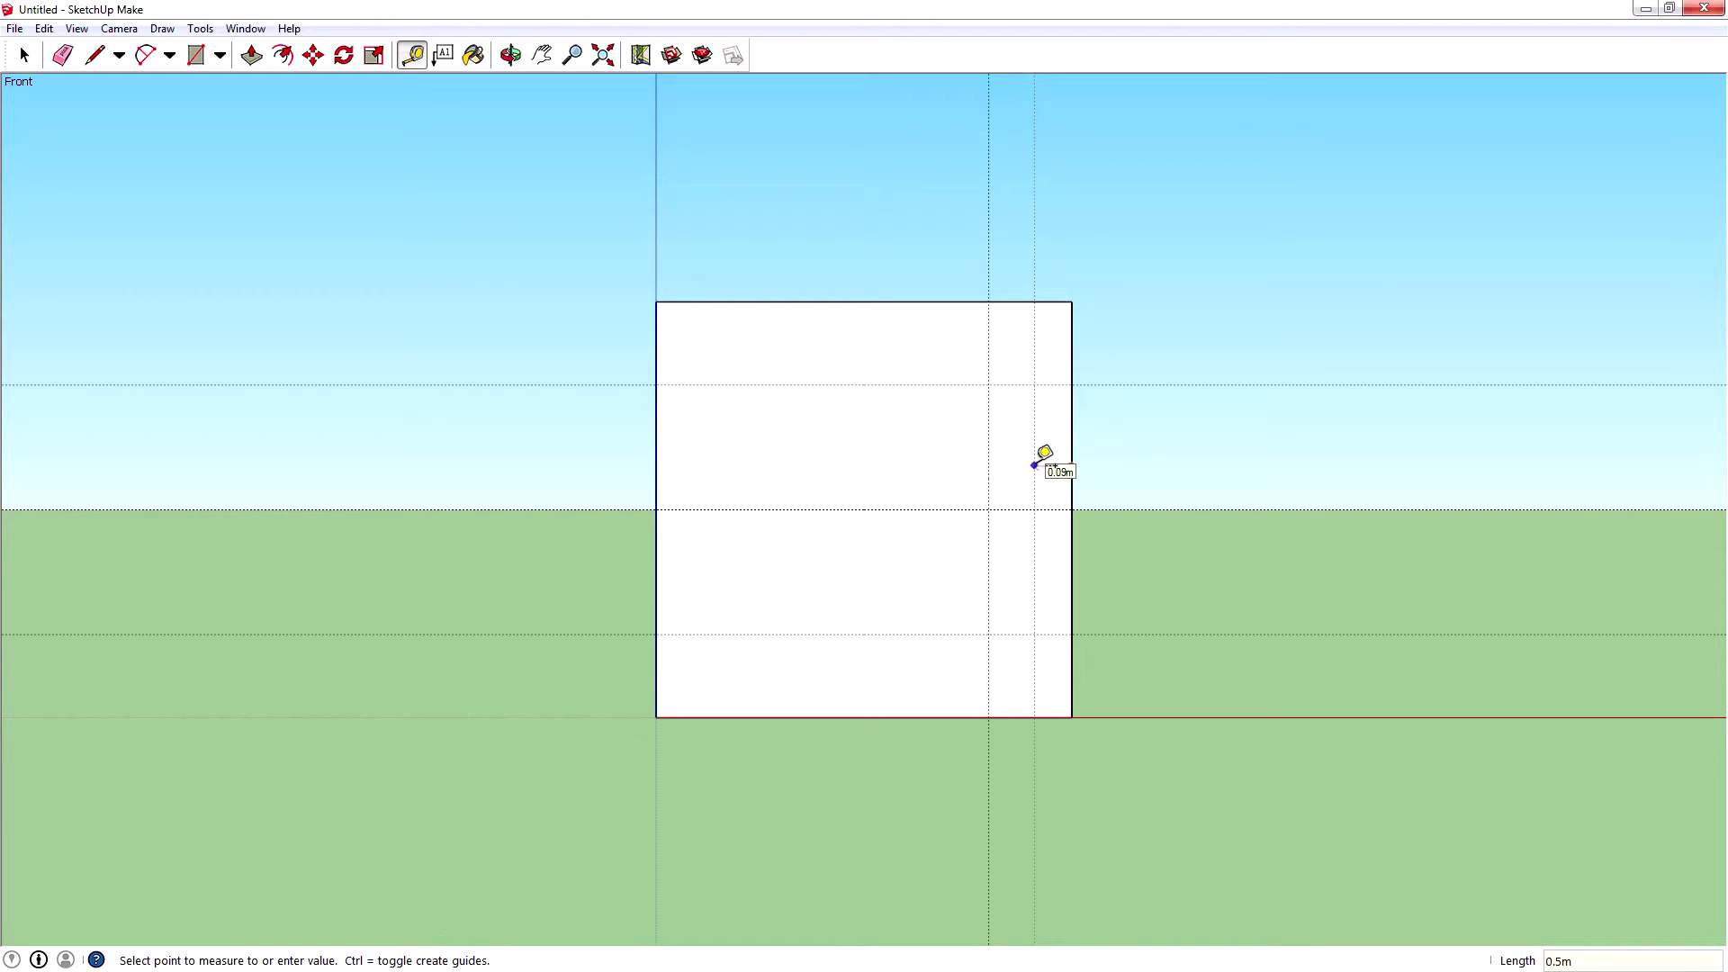
key("Return")
left_click(1072, 463)
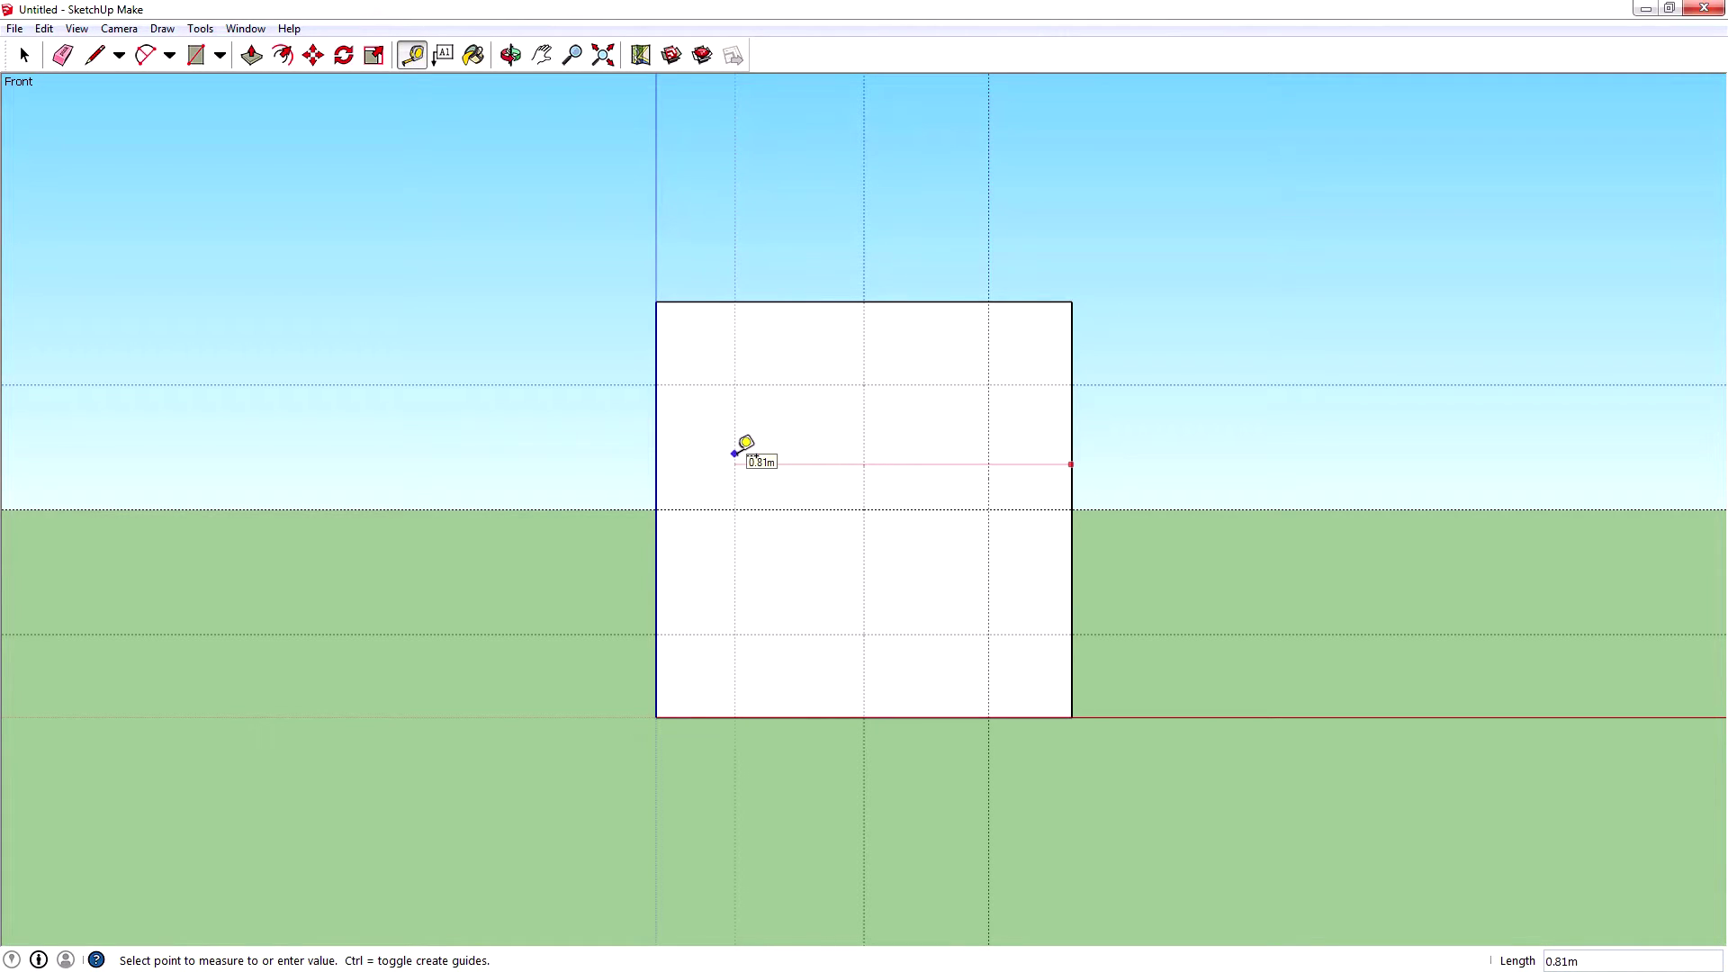
left_click(740, 453)
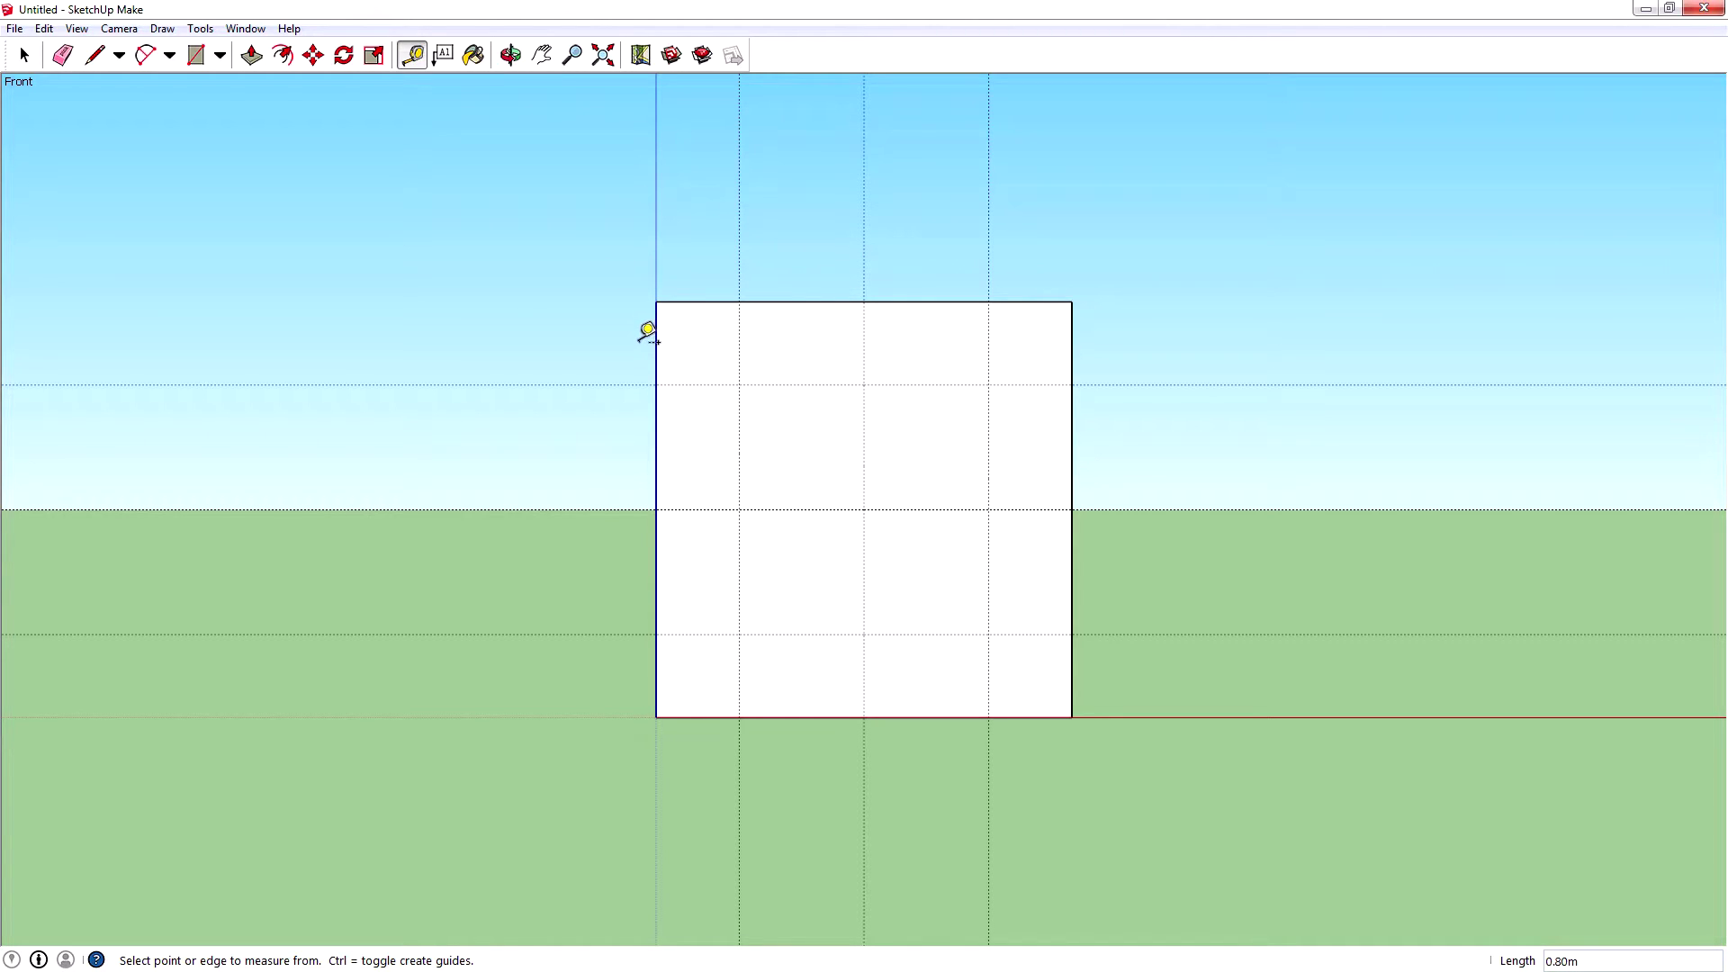
Orbit back to an eye-level view facing the cube's gridded front face.
middle_click_drag(649, 338, 592, 8)
key("r")
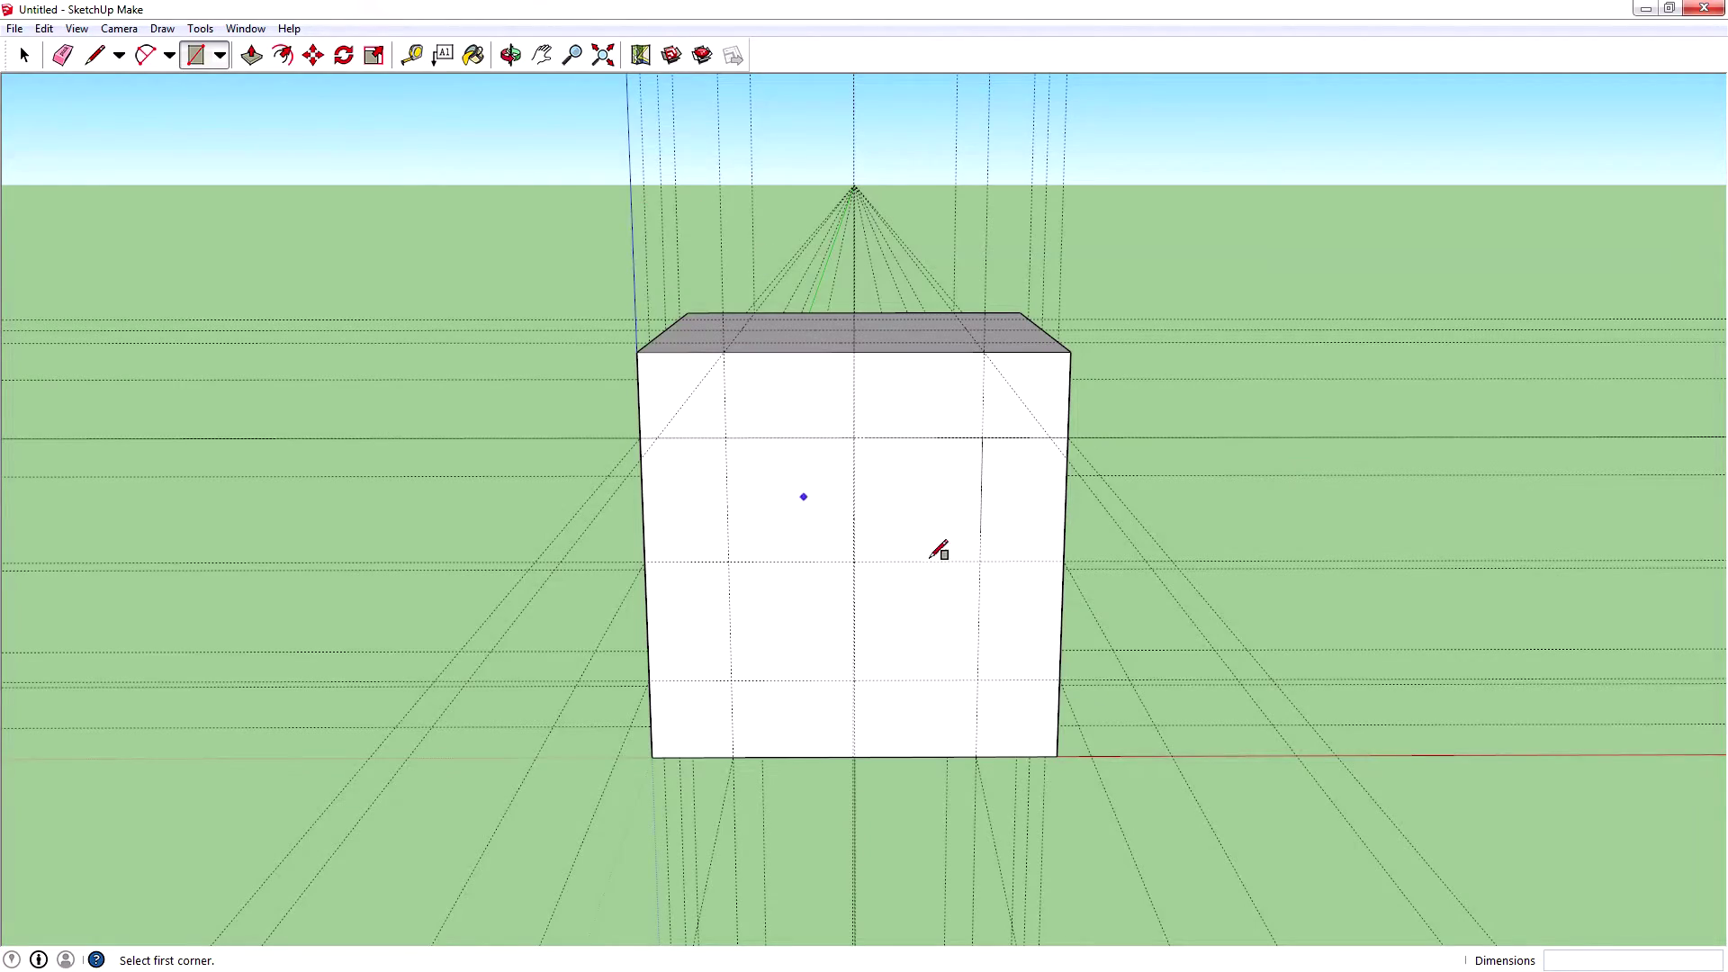
key("o")
left_click_drag(1088, 298, 1375, 465)
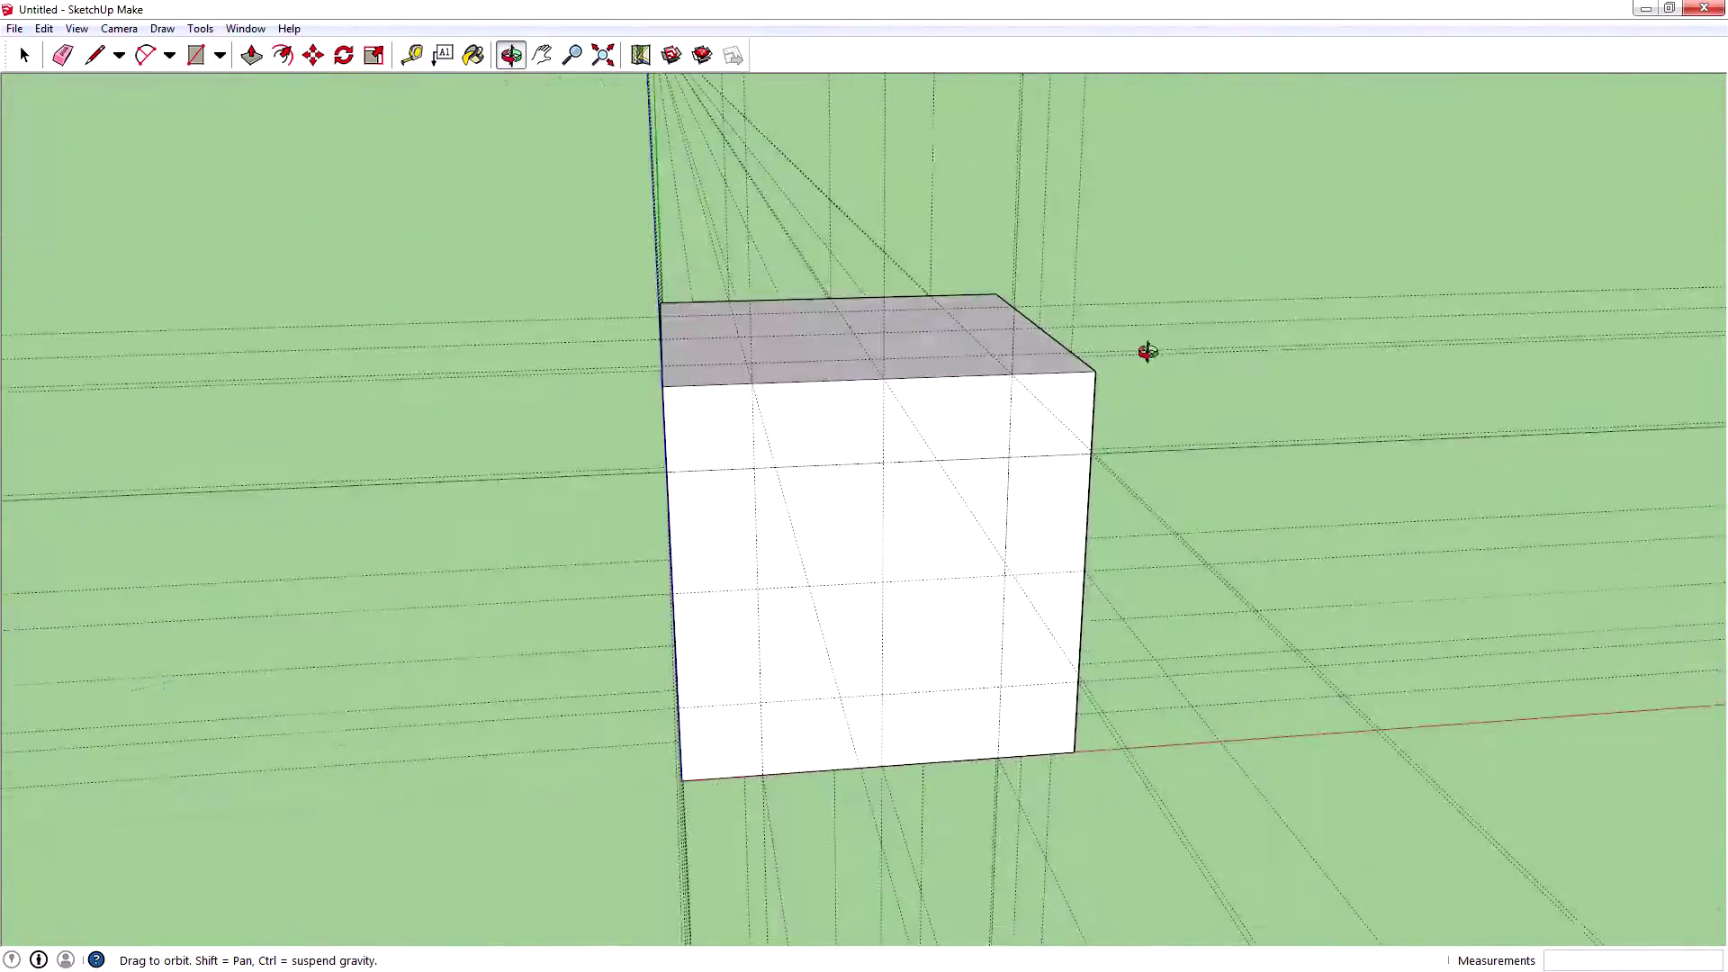
left_click_drag(1147, 351, 1135, 231)
Choose the Circle tool from the shapes dropdown (shortcut C).
key("r")
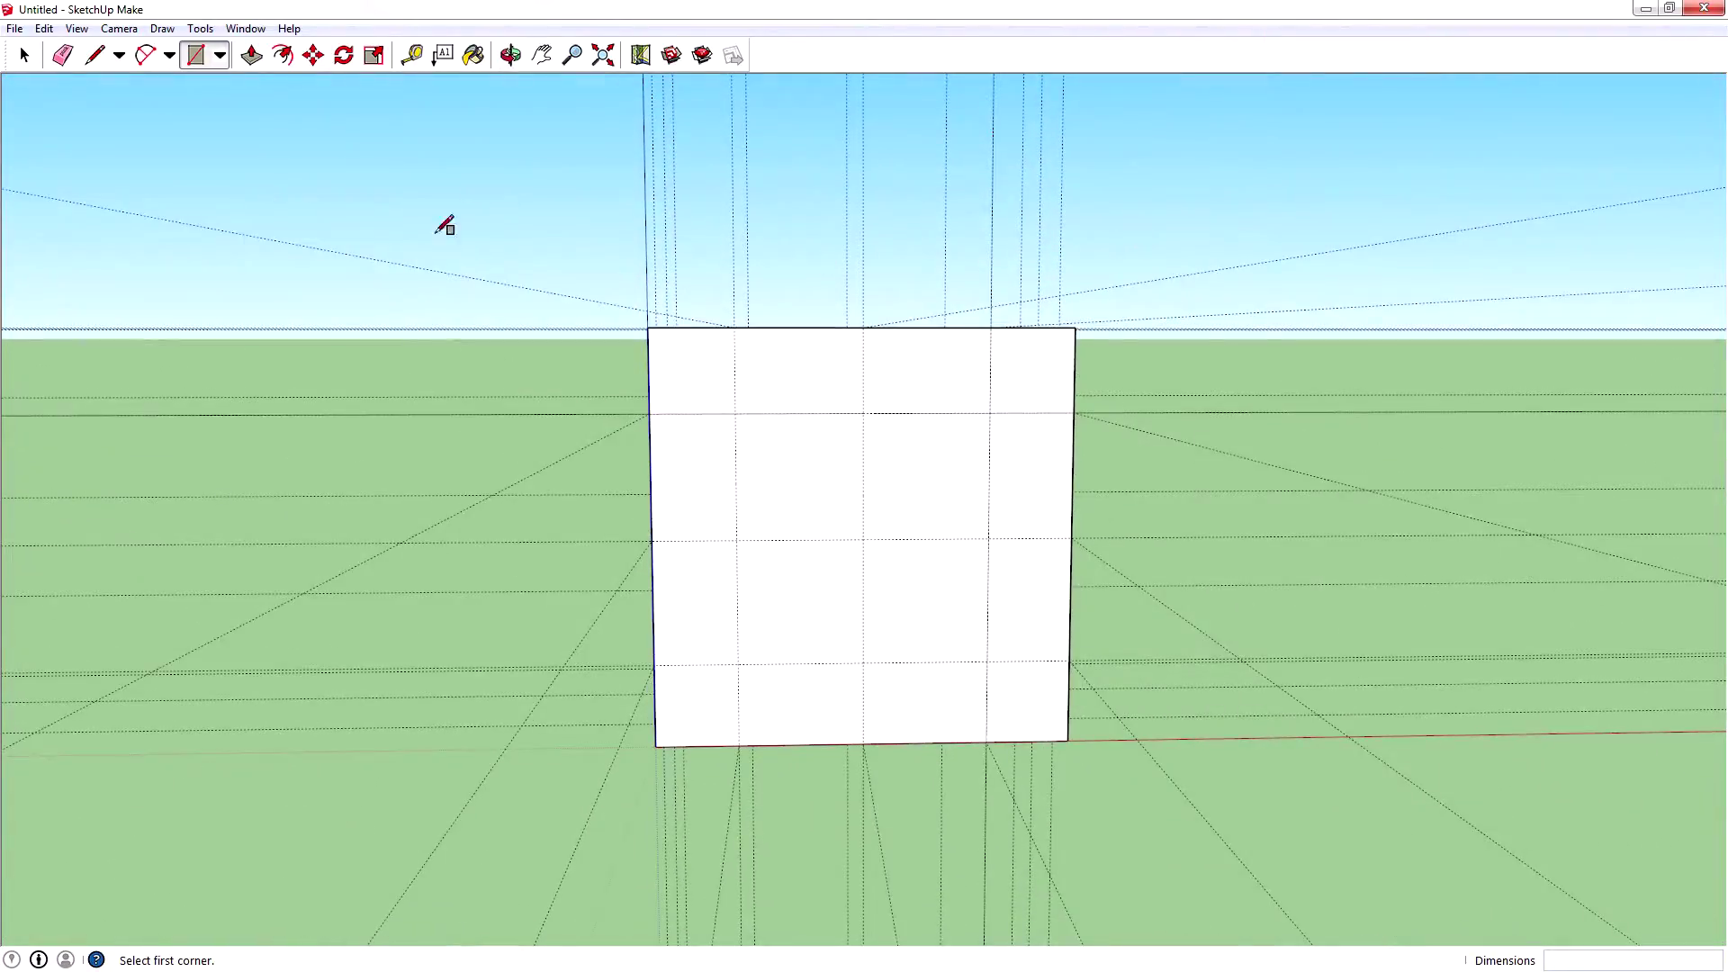
left_click(219, 55)
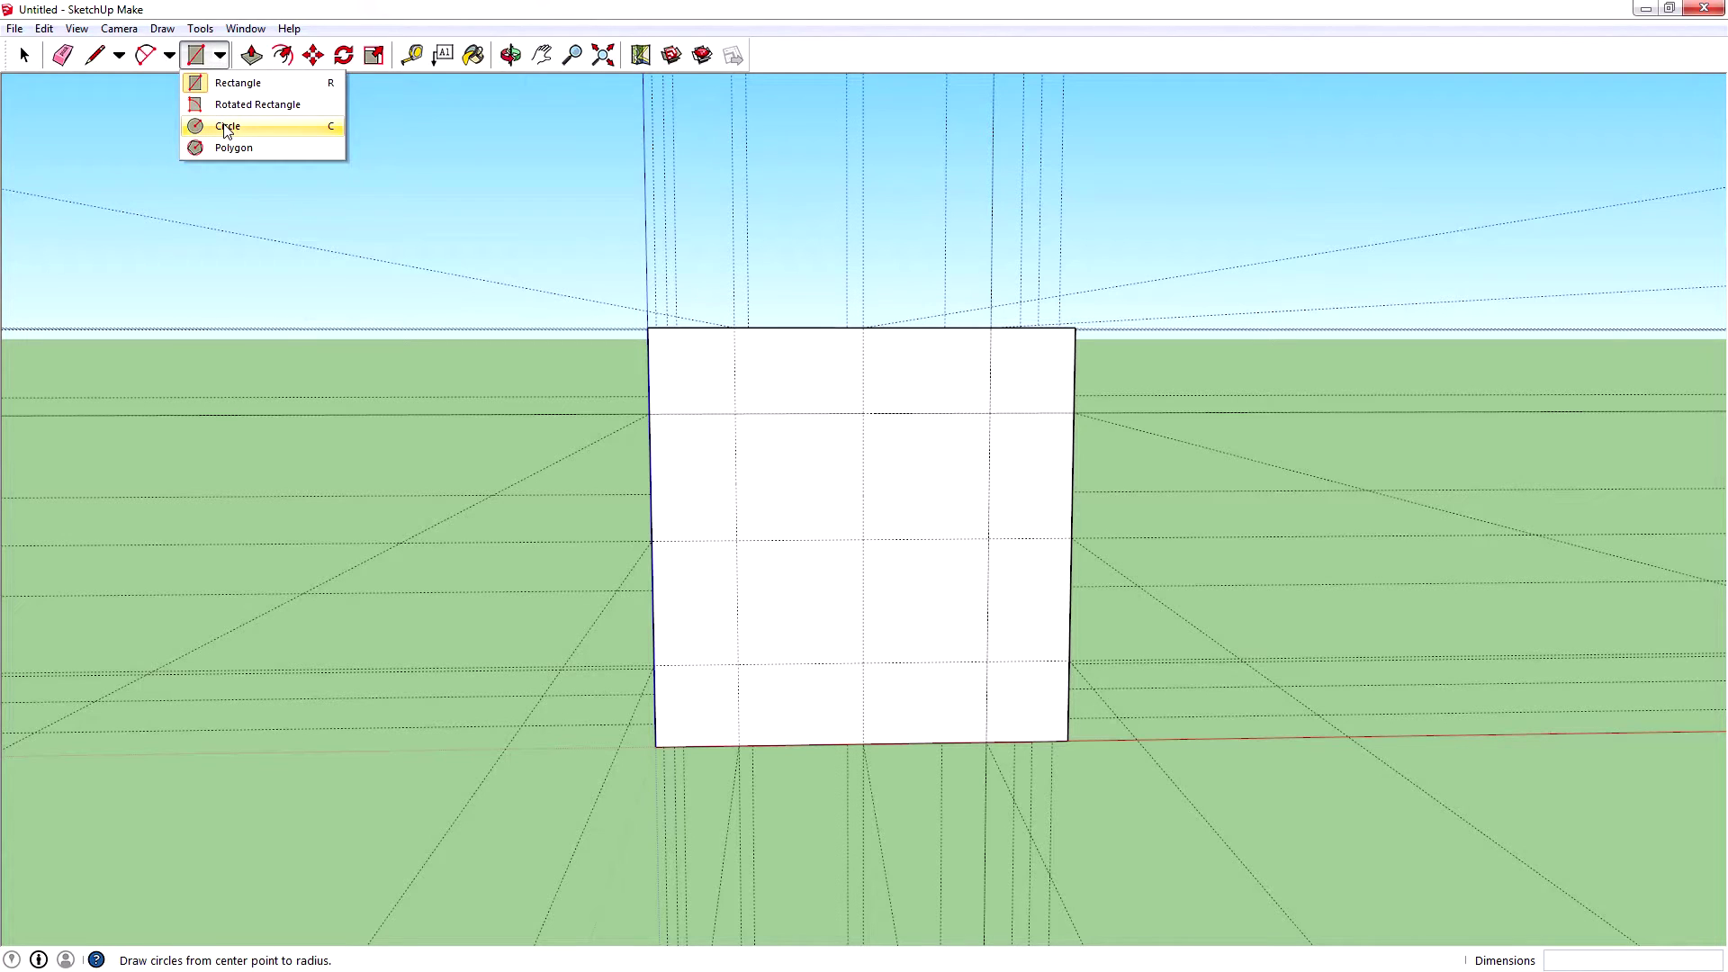
left_click(265, 129)
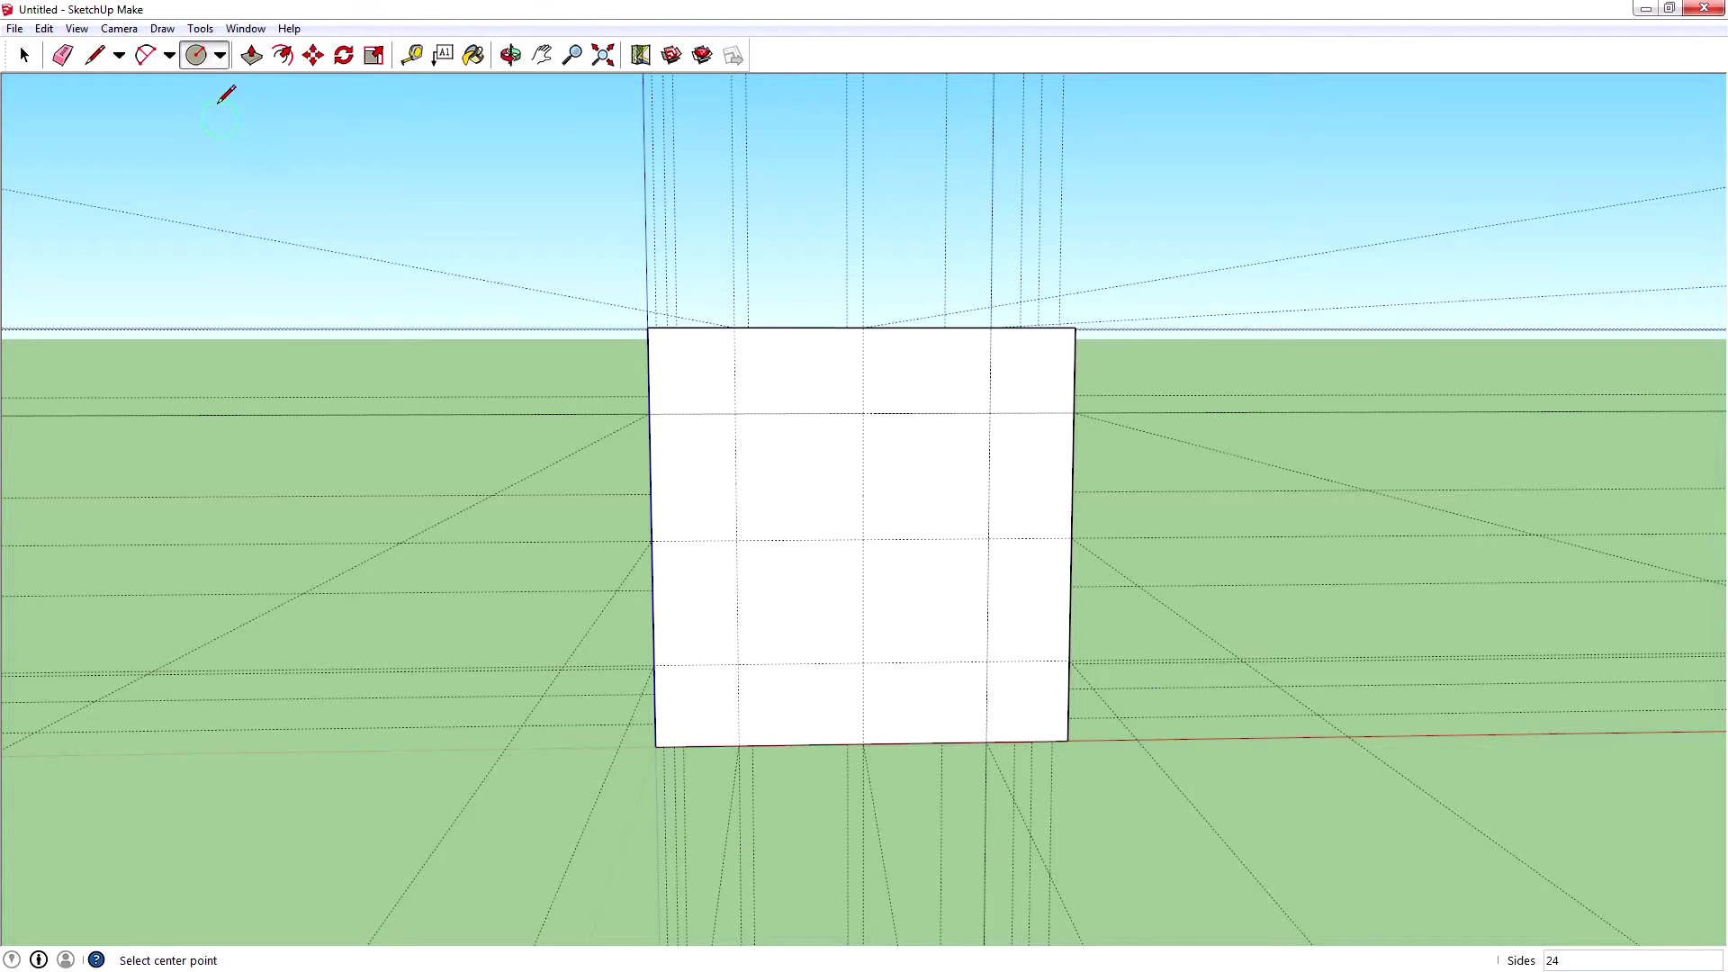
left_click(220, 55)
left_click(223, 56)
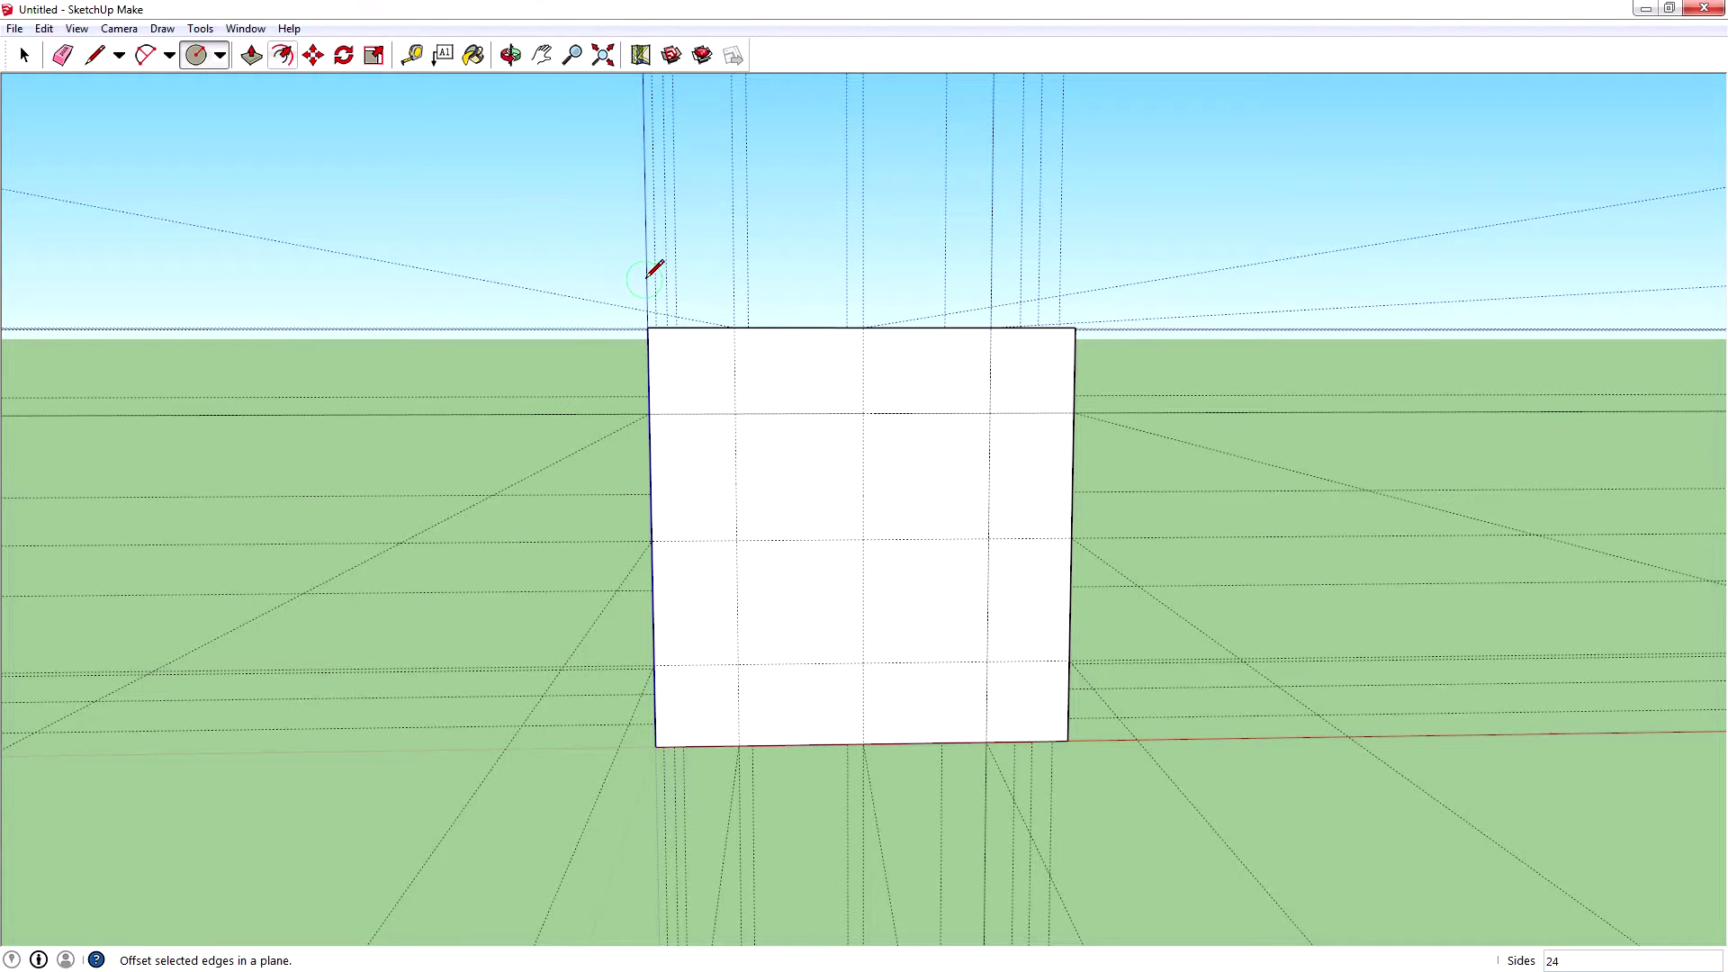
left_click(221, 57)
left_click(324, 82)
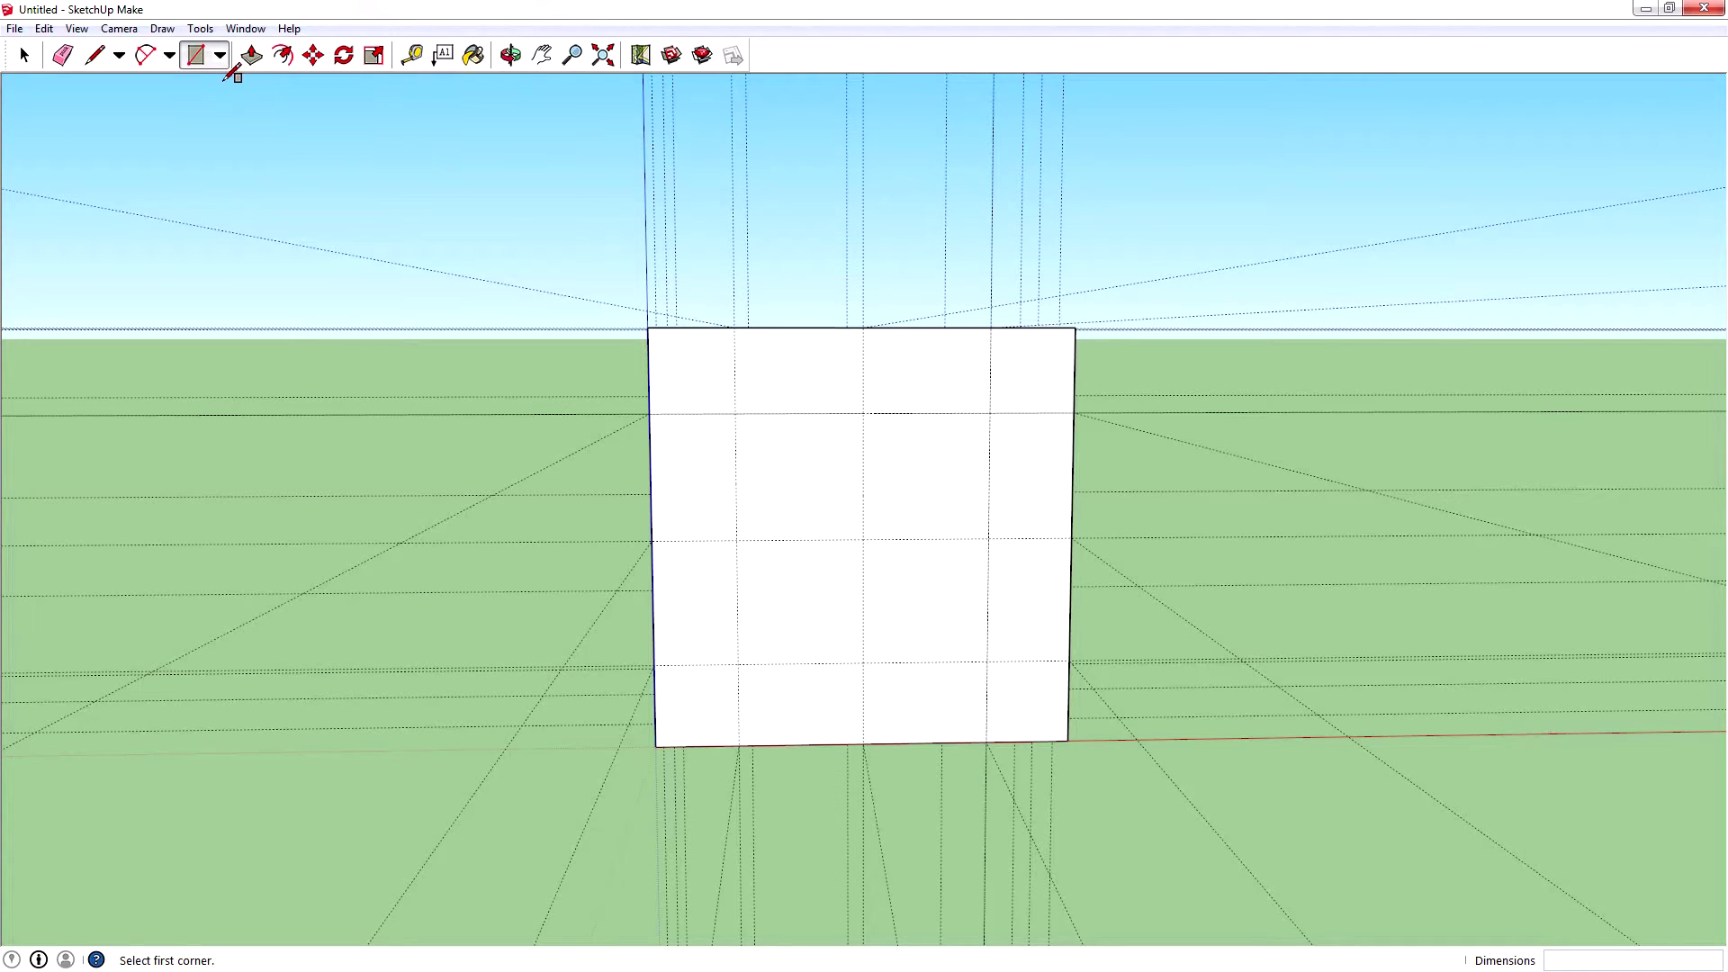
key("c")
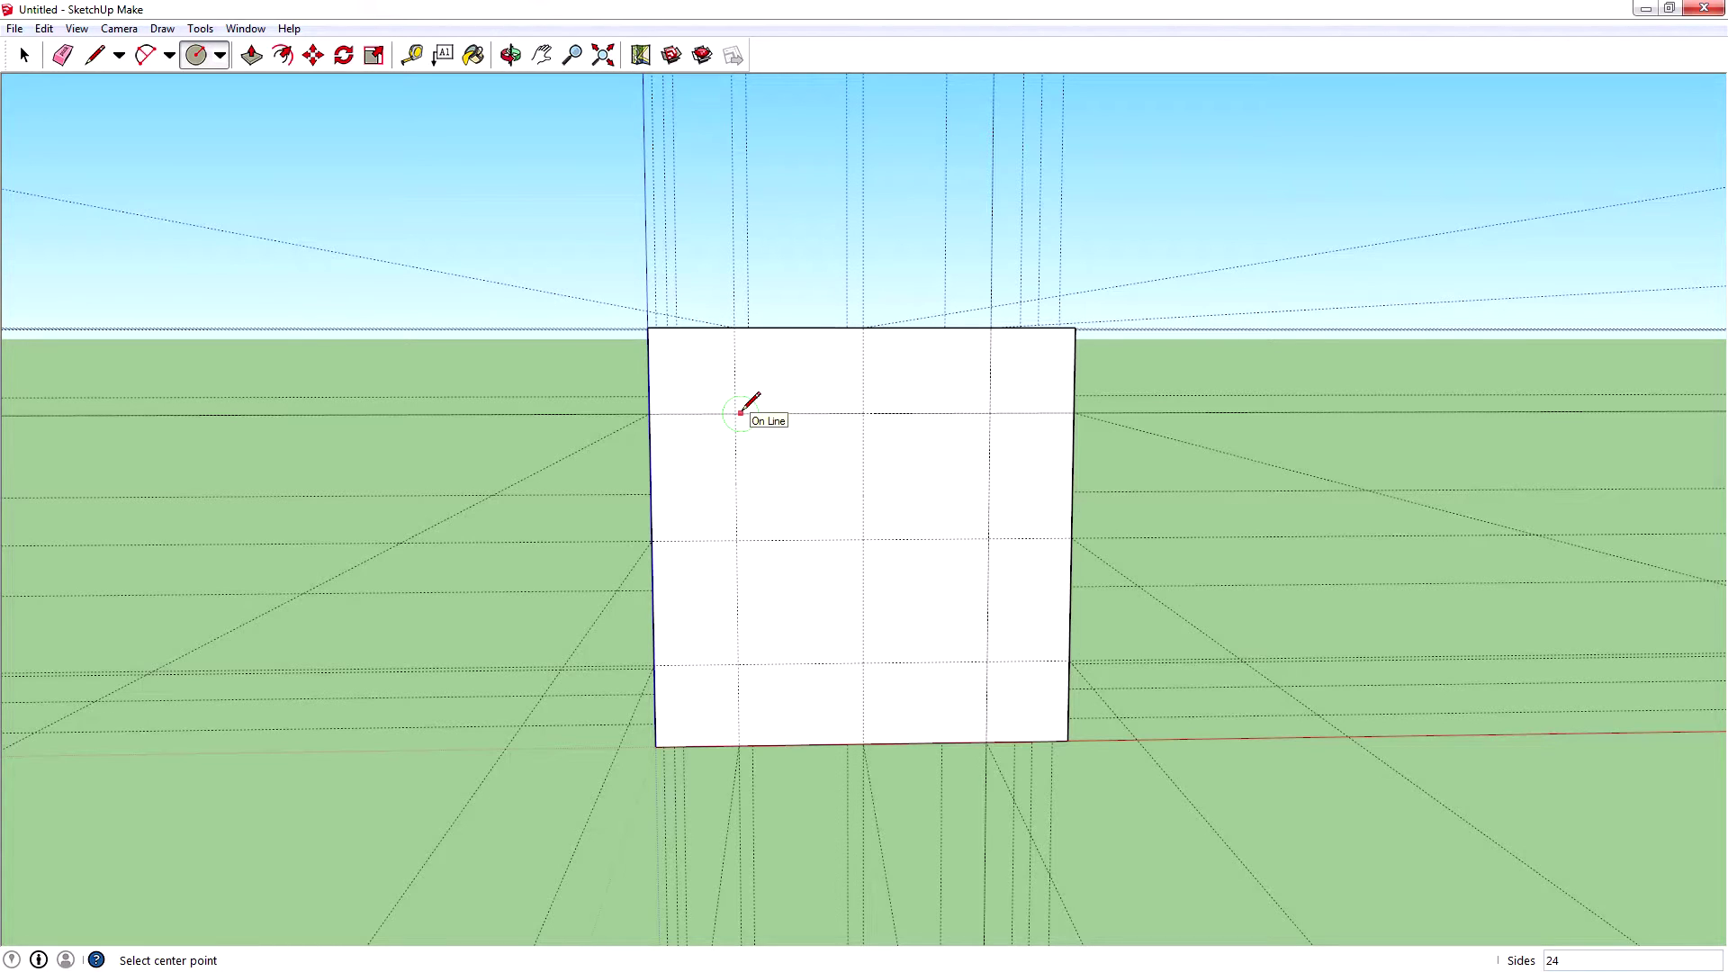
Draw a 0.08 m-radius circle centred where the middle guides cross.
left_click(863, 538)
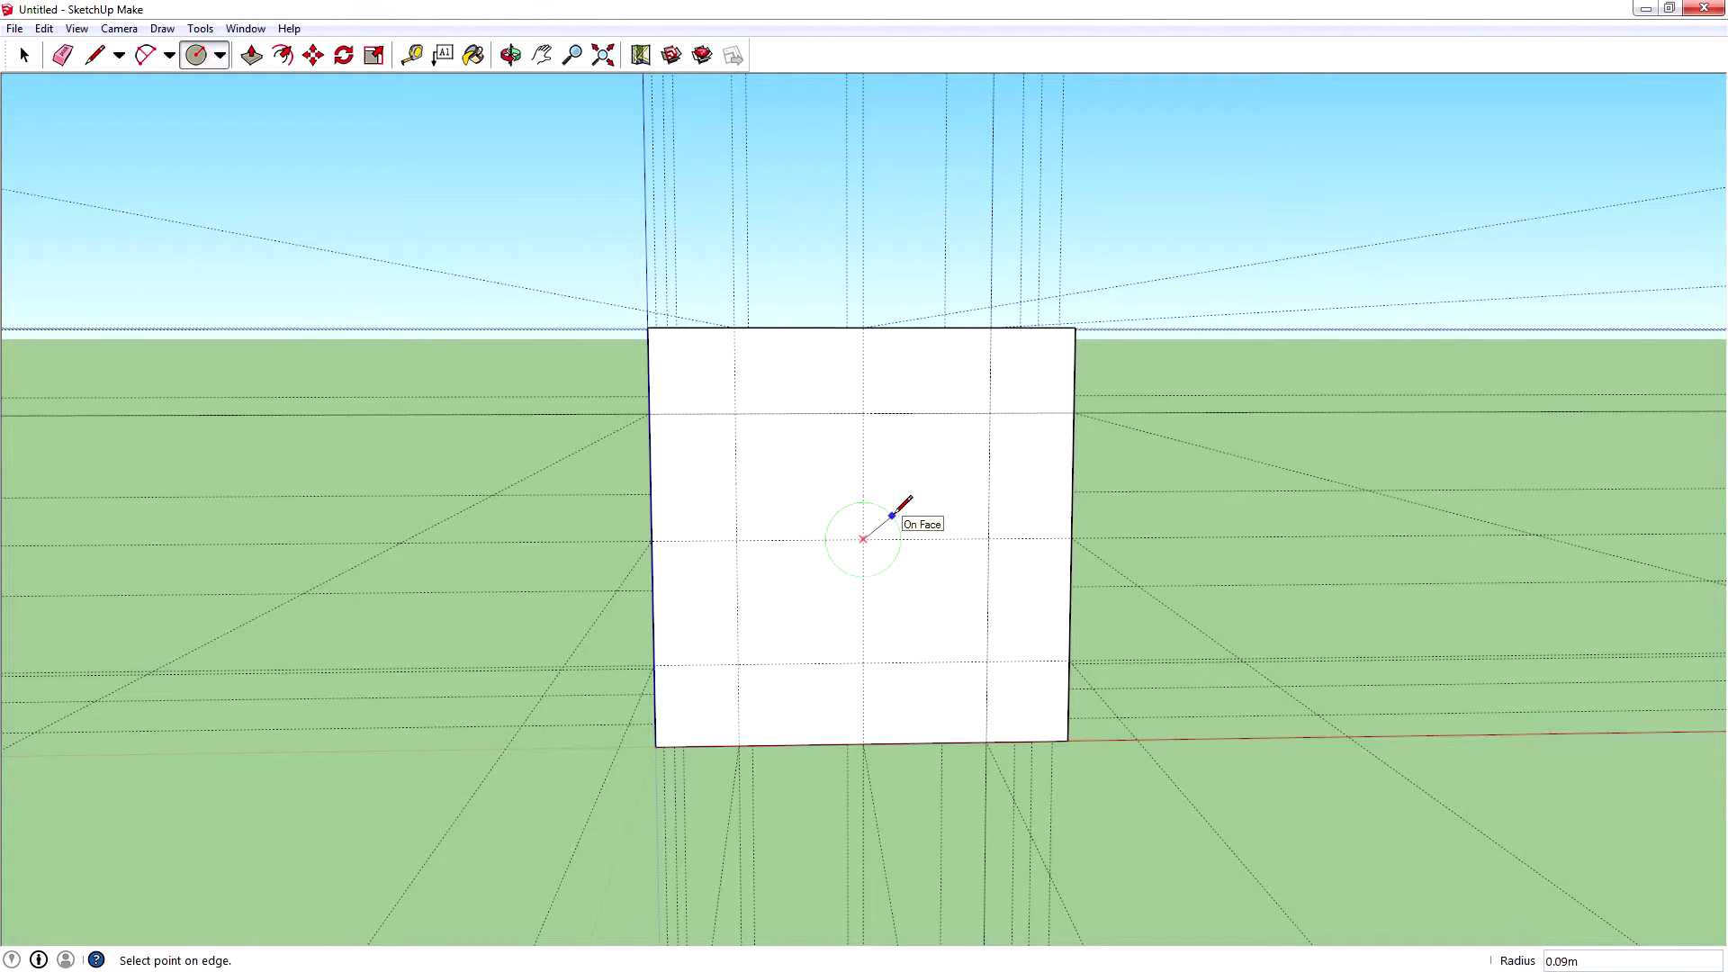
left_click(892, 516)
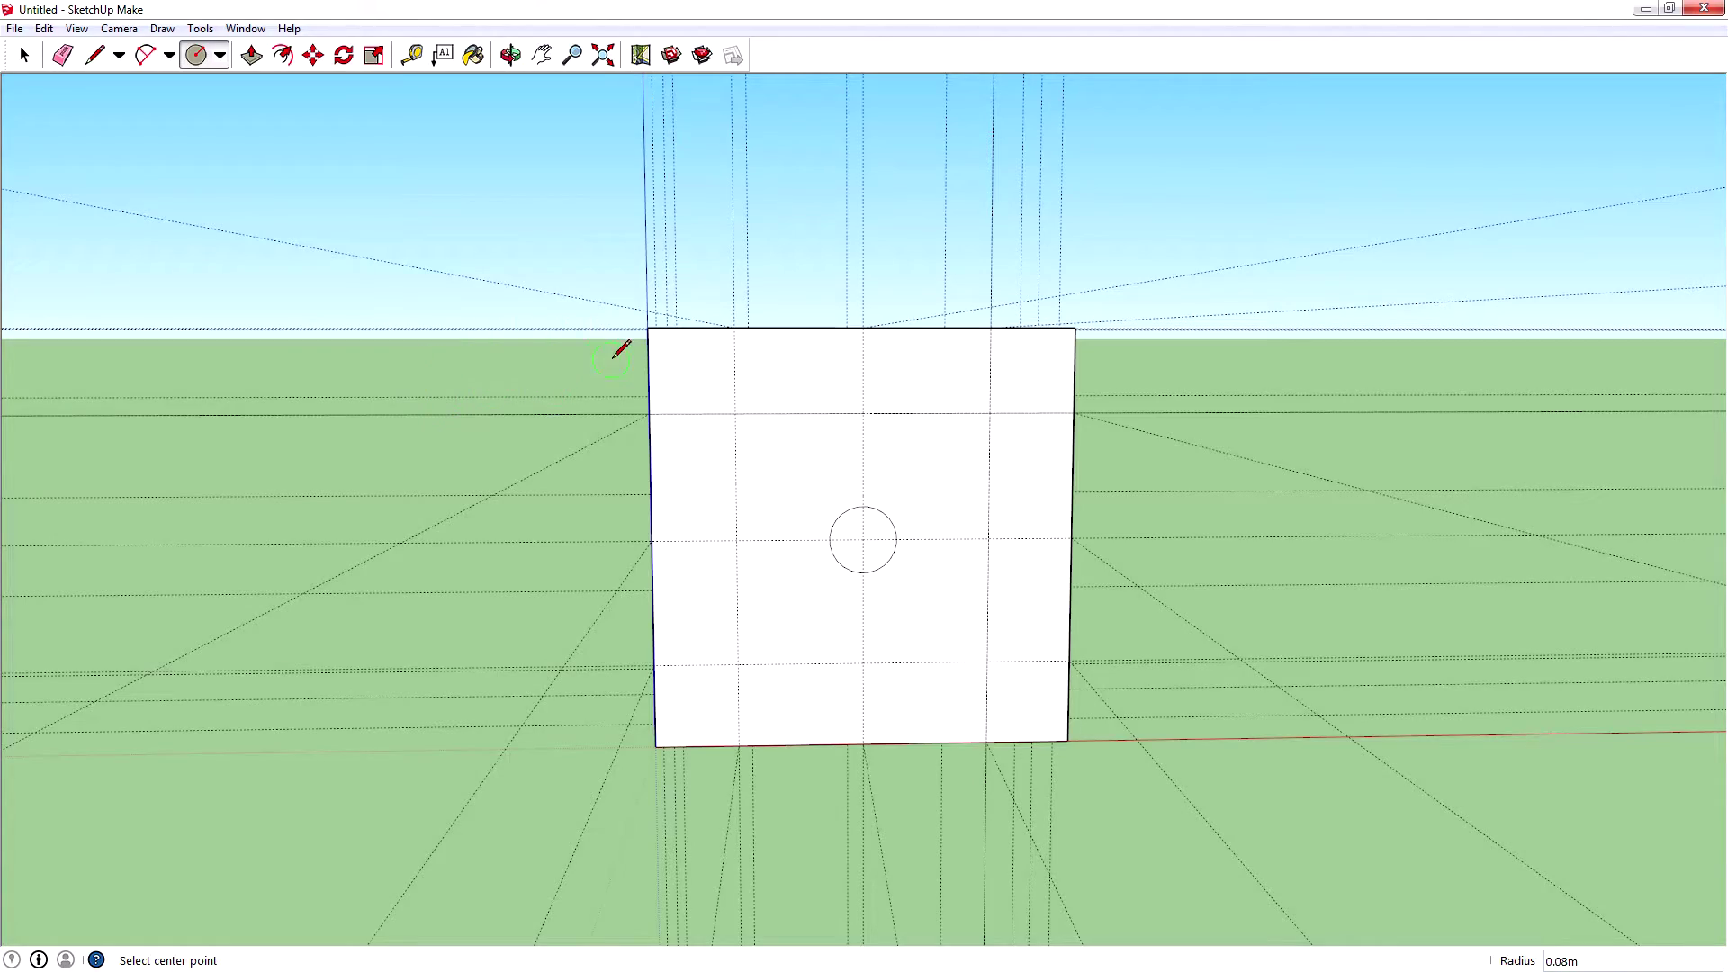
On the next face, draw three 0.08 m-radius circles down the left guide column.
middle_click_drag(399, 342, 483, 370)
middle_click_drag(653, 387, 1014, 339)
left_click(675, 424)
left_click(704, 437)
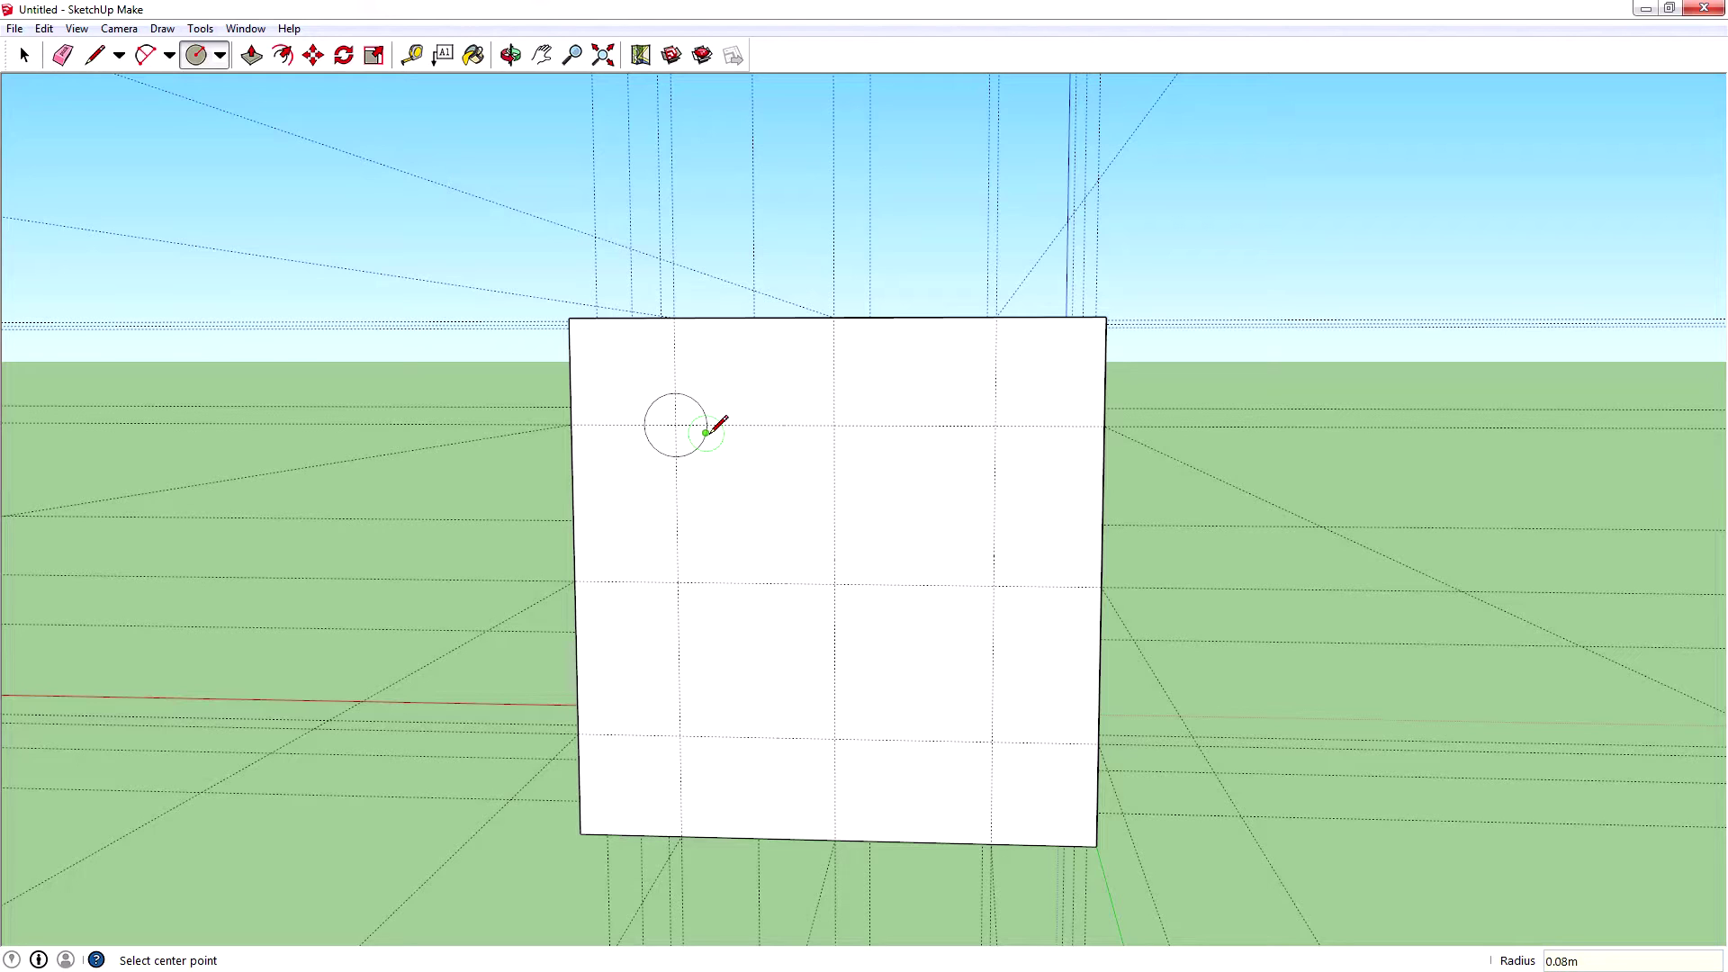
key("Return")
left_click(678, 583)
left_click(709, 617)
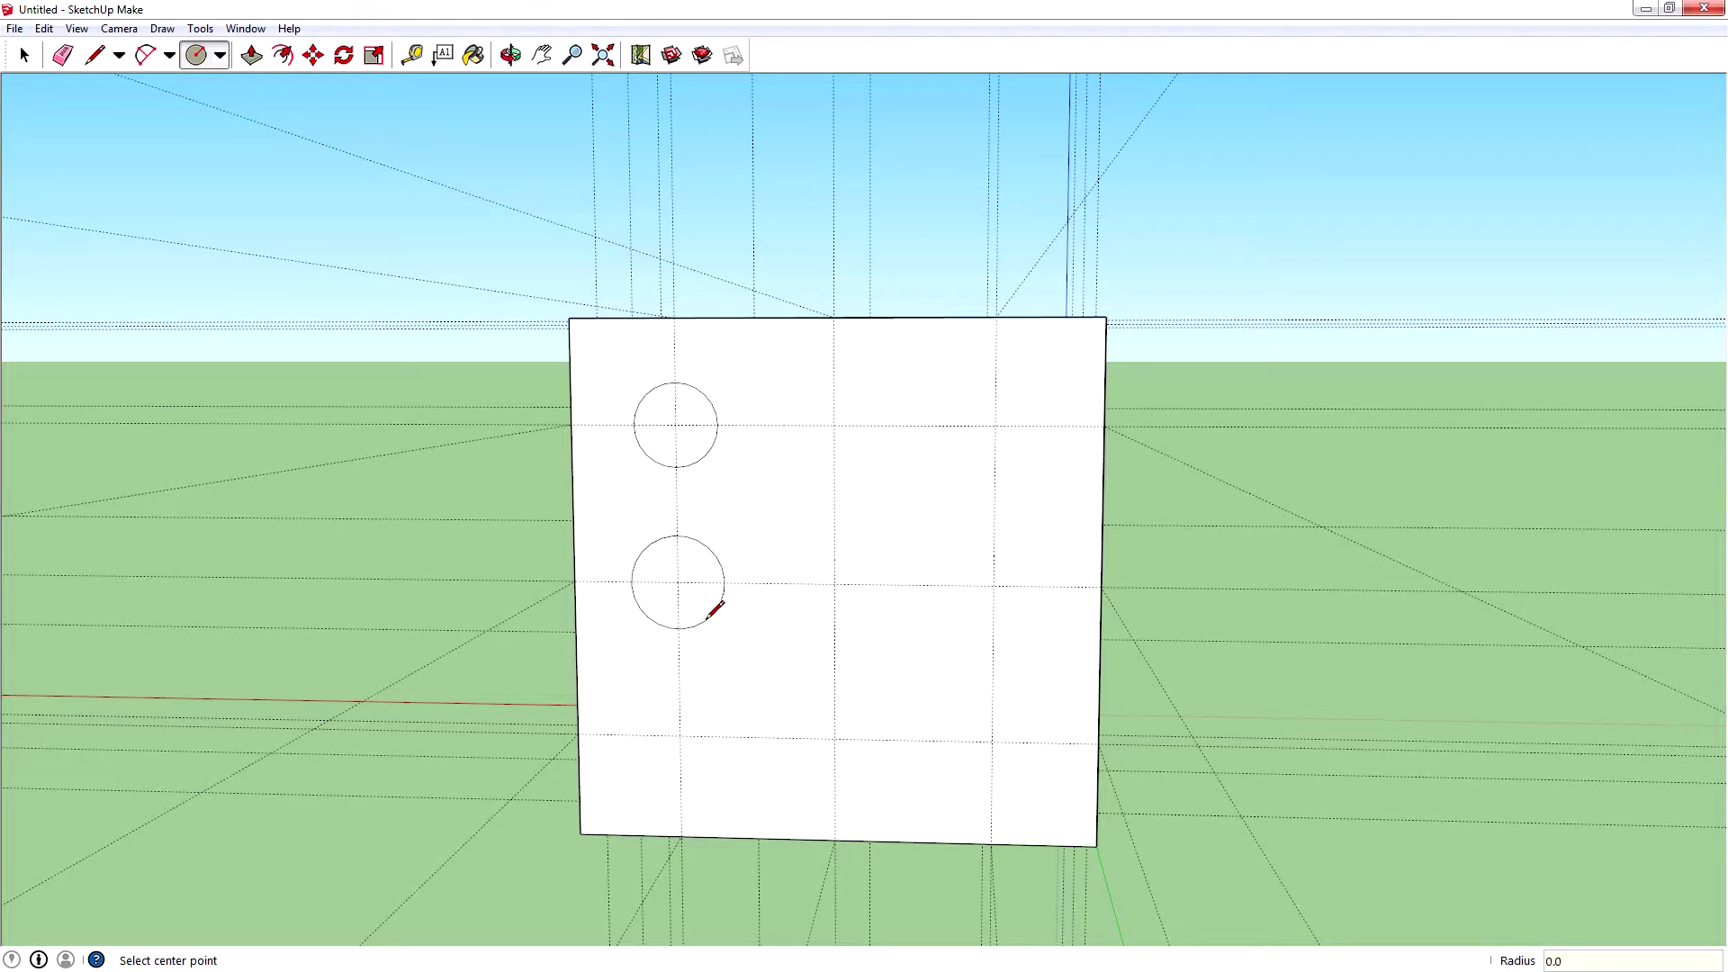
type("0.08m")
key("Return")
left_click(680, 736)
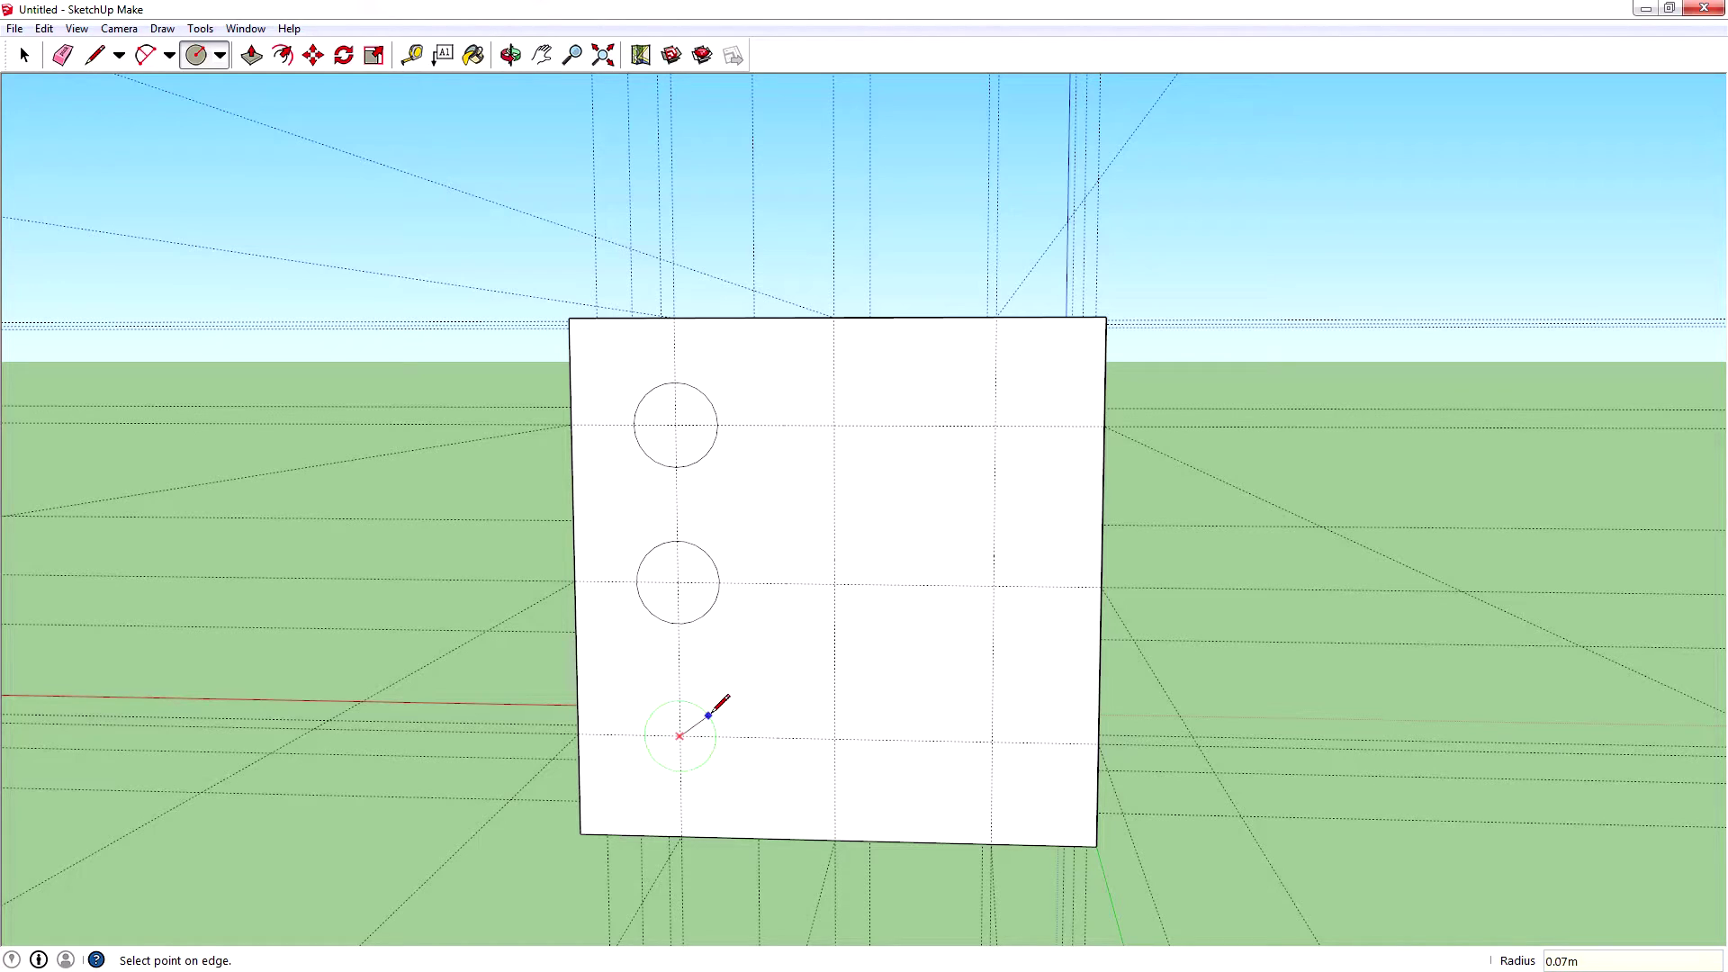
left_click(710, 716)
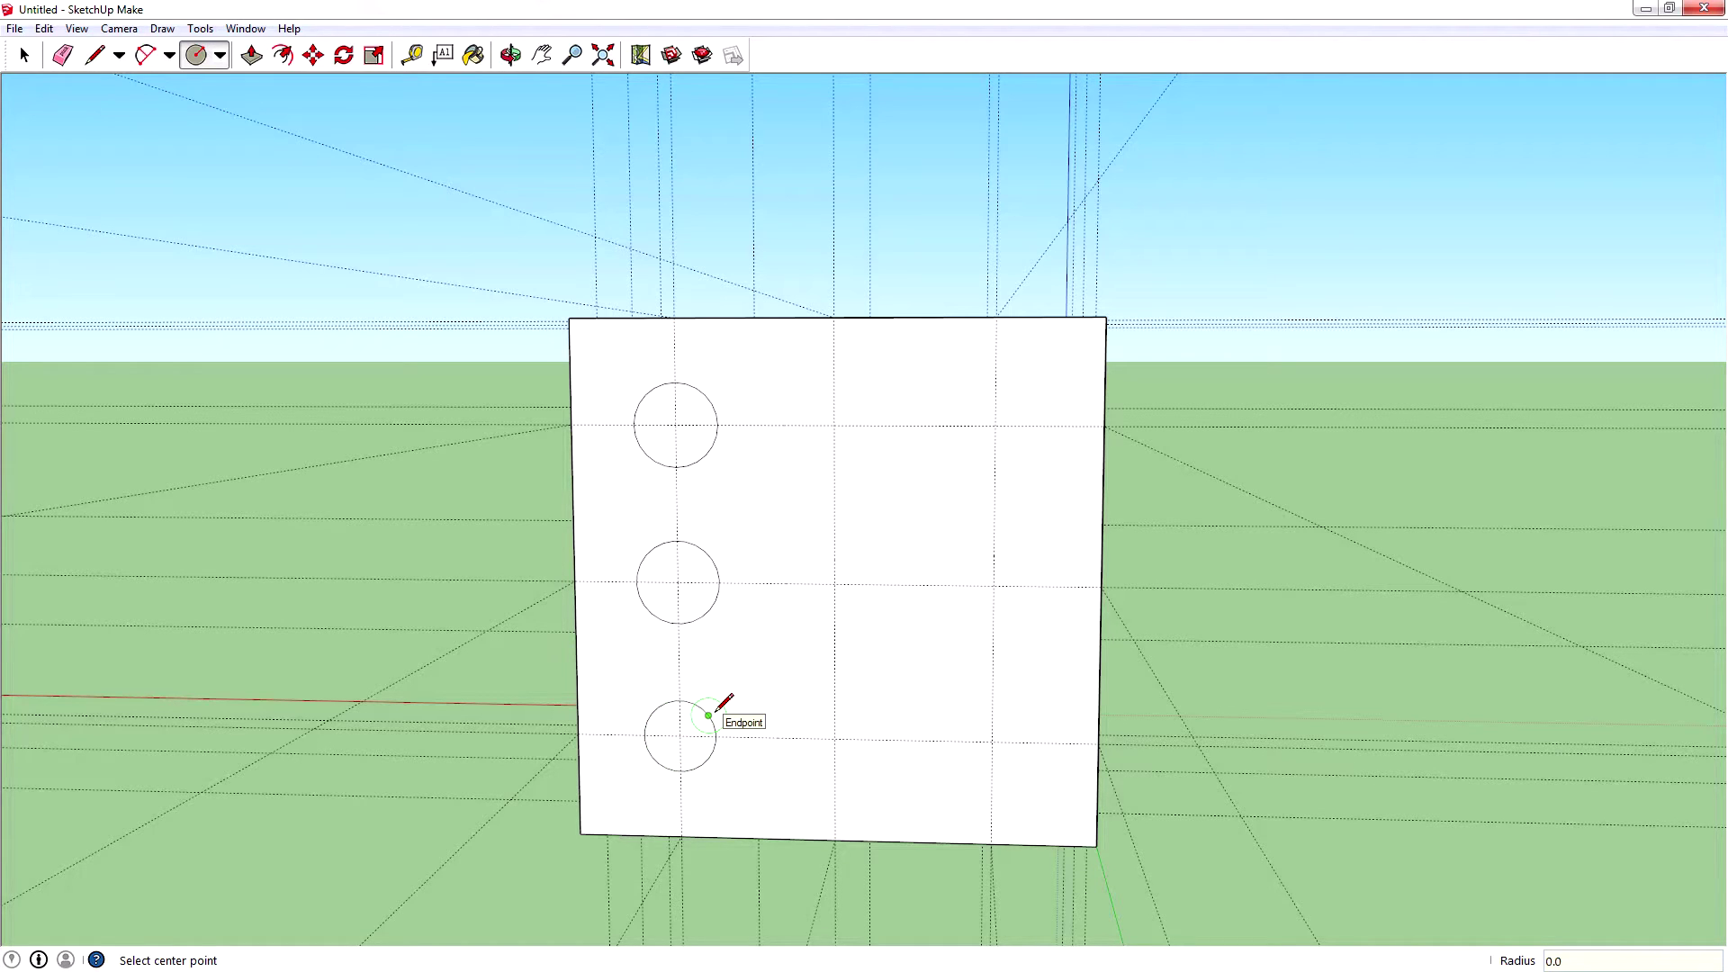
type("0.08m")
key("Return")
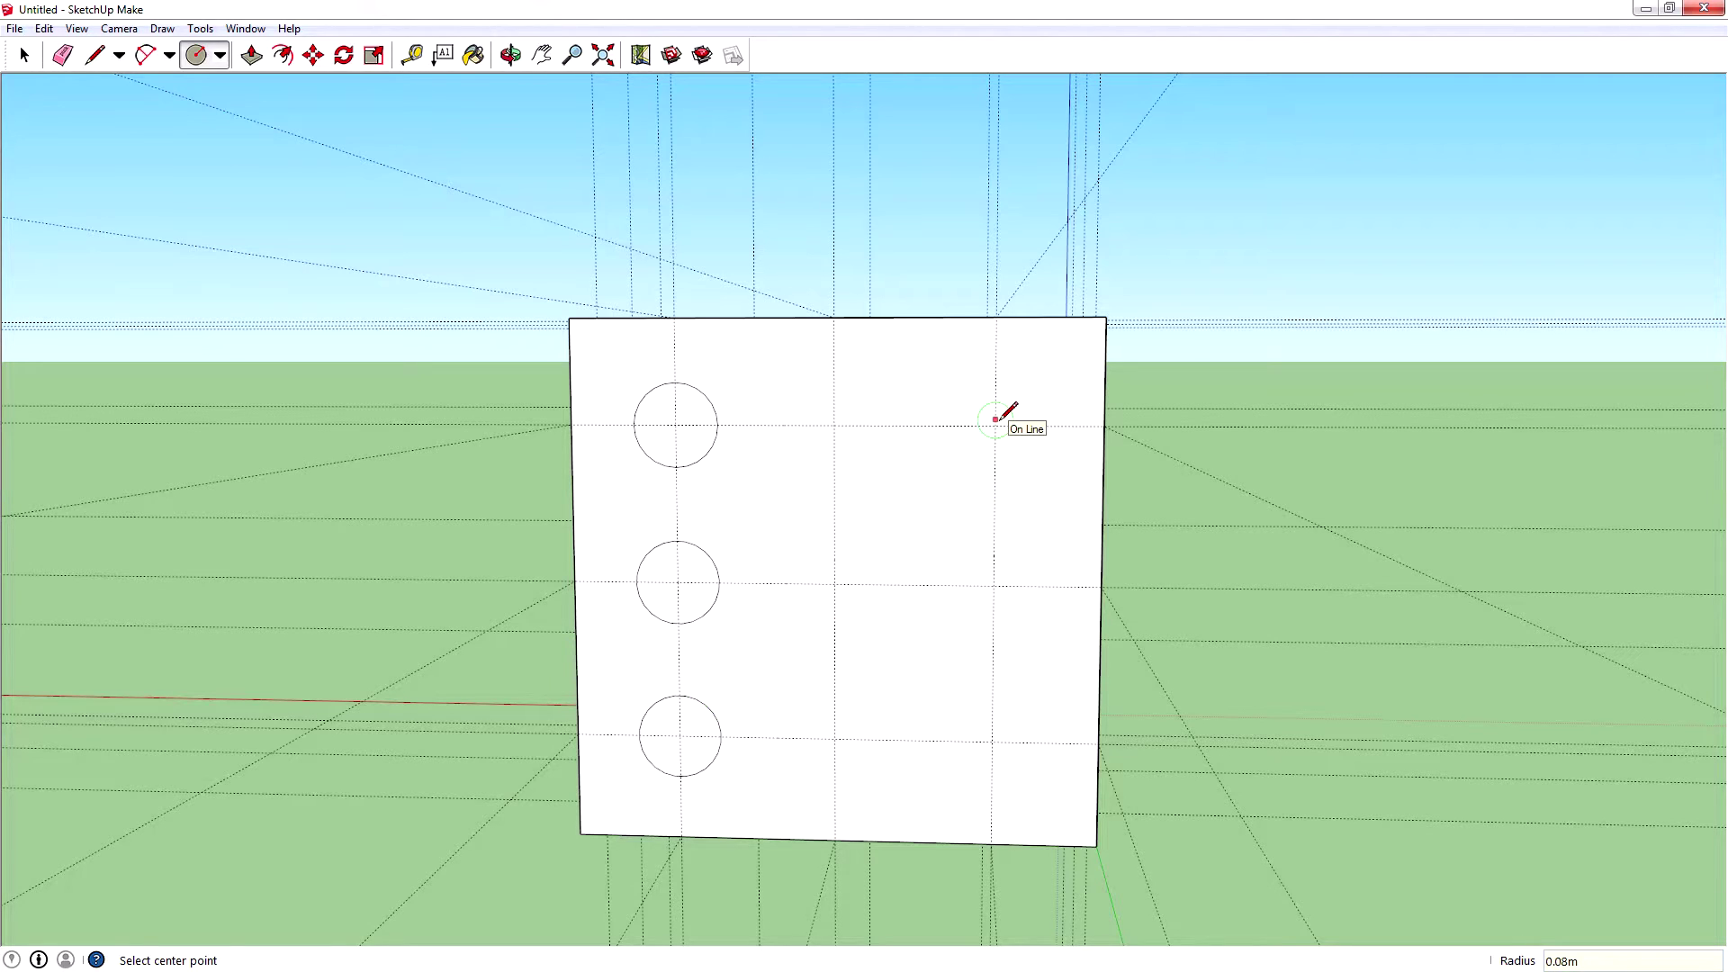
Draw three circles down the right guide column, radii 0.08 m (last one typed 0.05 m).
left_click(995, 425)
left_click(1023, 415)
key("Return")
left_click(993, 586)
left_click(1017, 561)
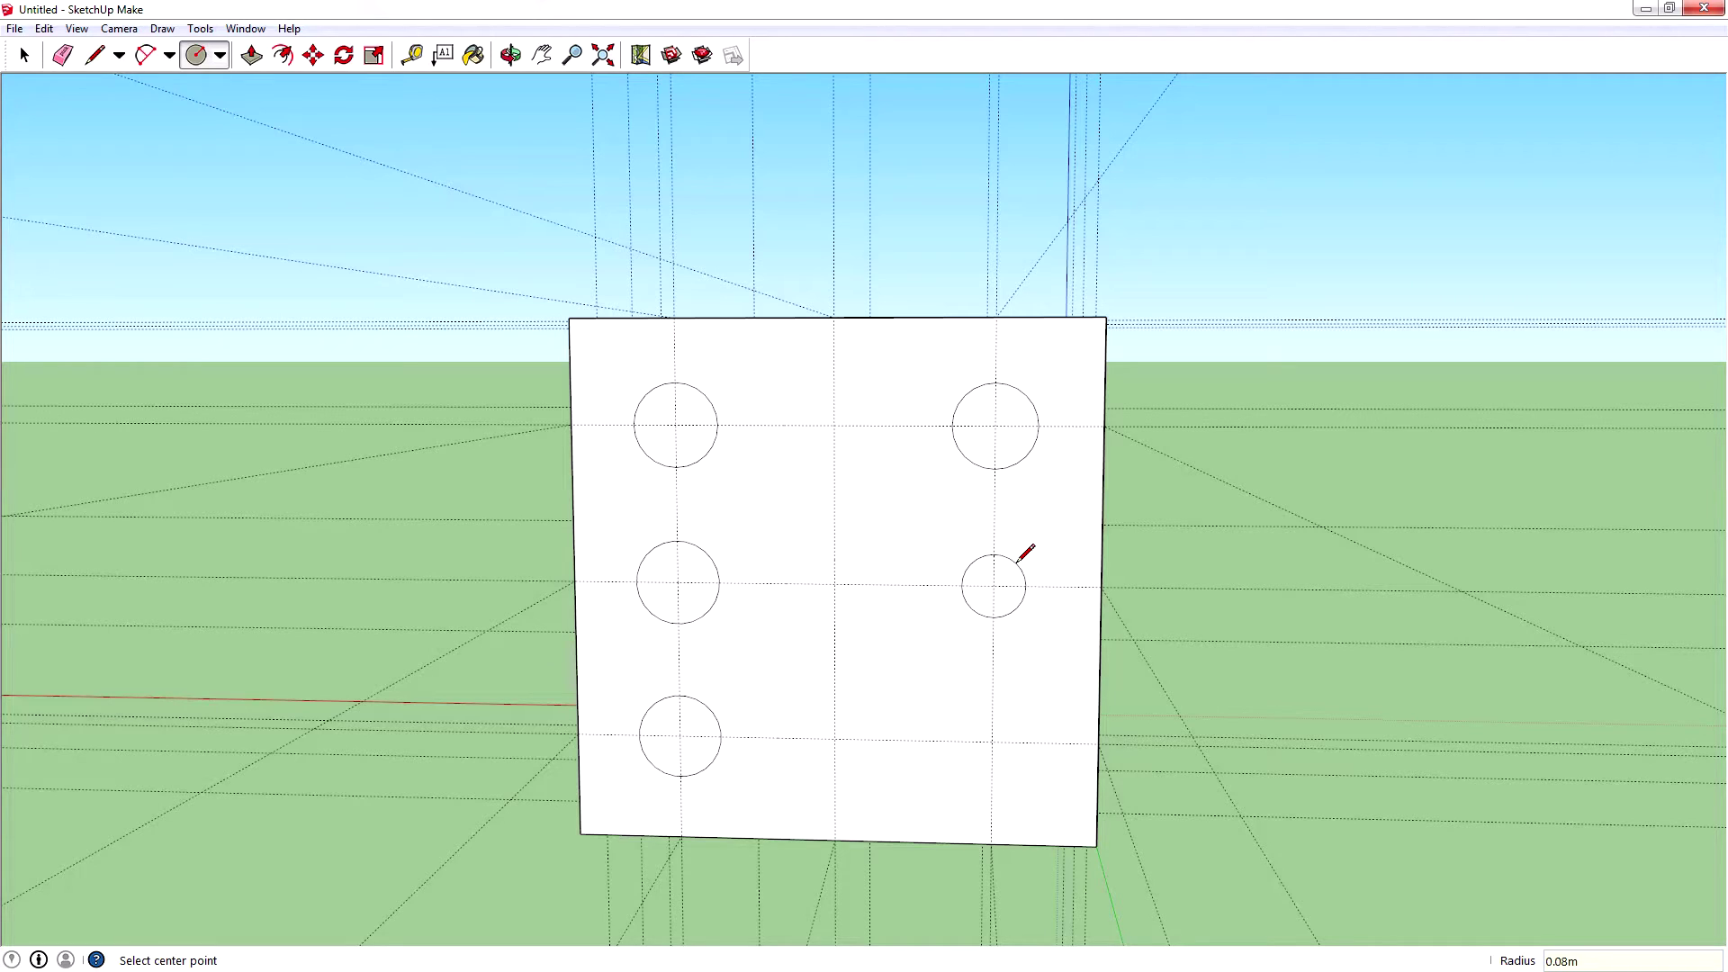
type("0.08m")
key("Return")
left_click(992, 742)
type("0.05m")
key("Return")
key("Return")
Push the three left-column circles into the face as recessed pips.
left_click(253, 58)
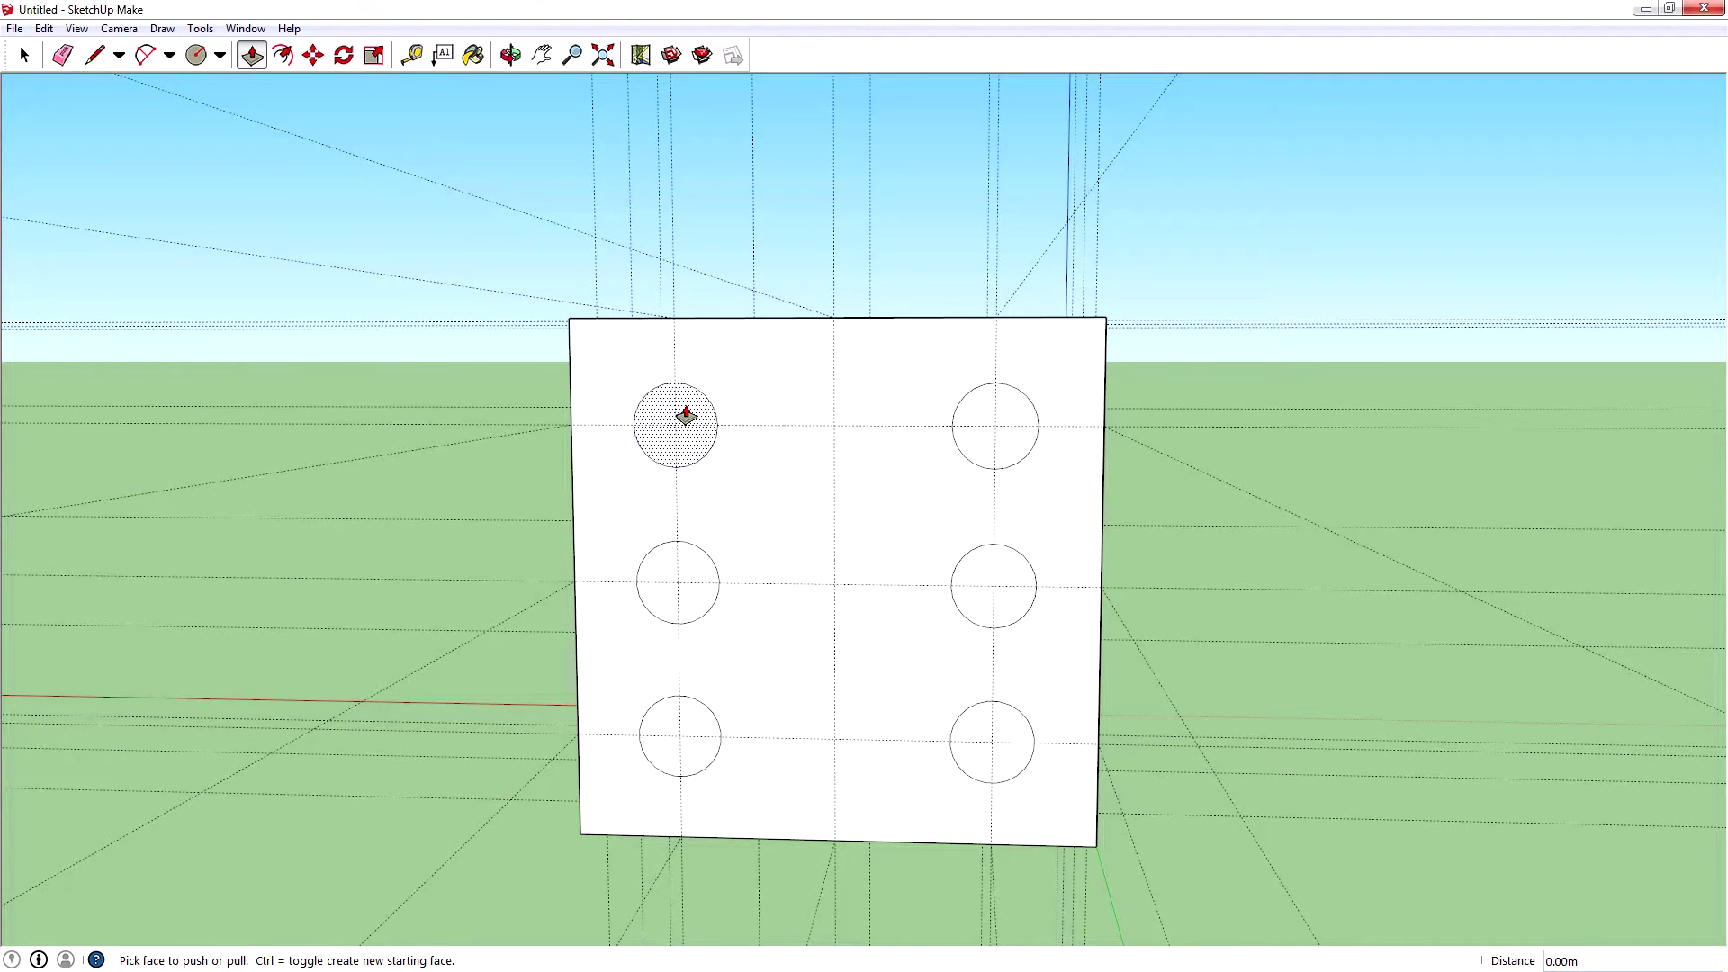
left_click(684, 416)
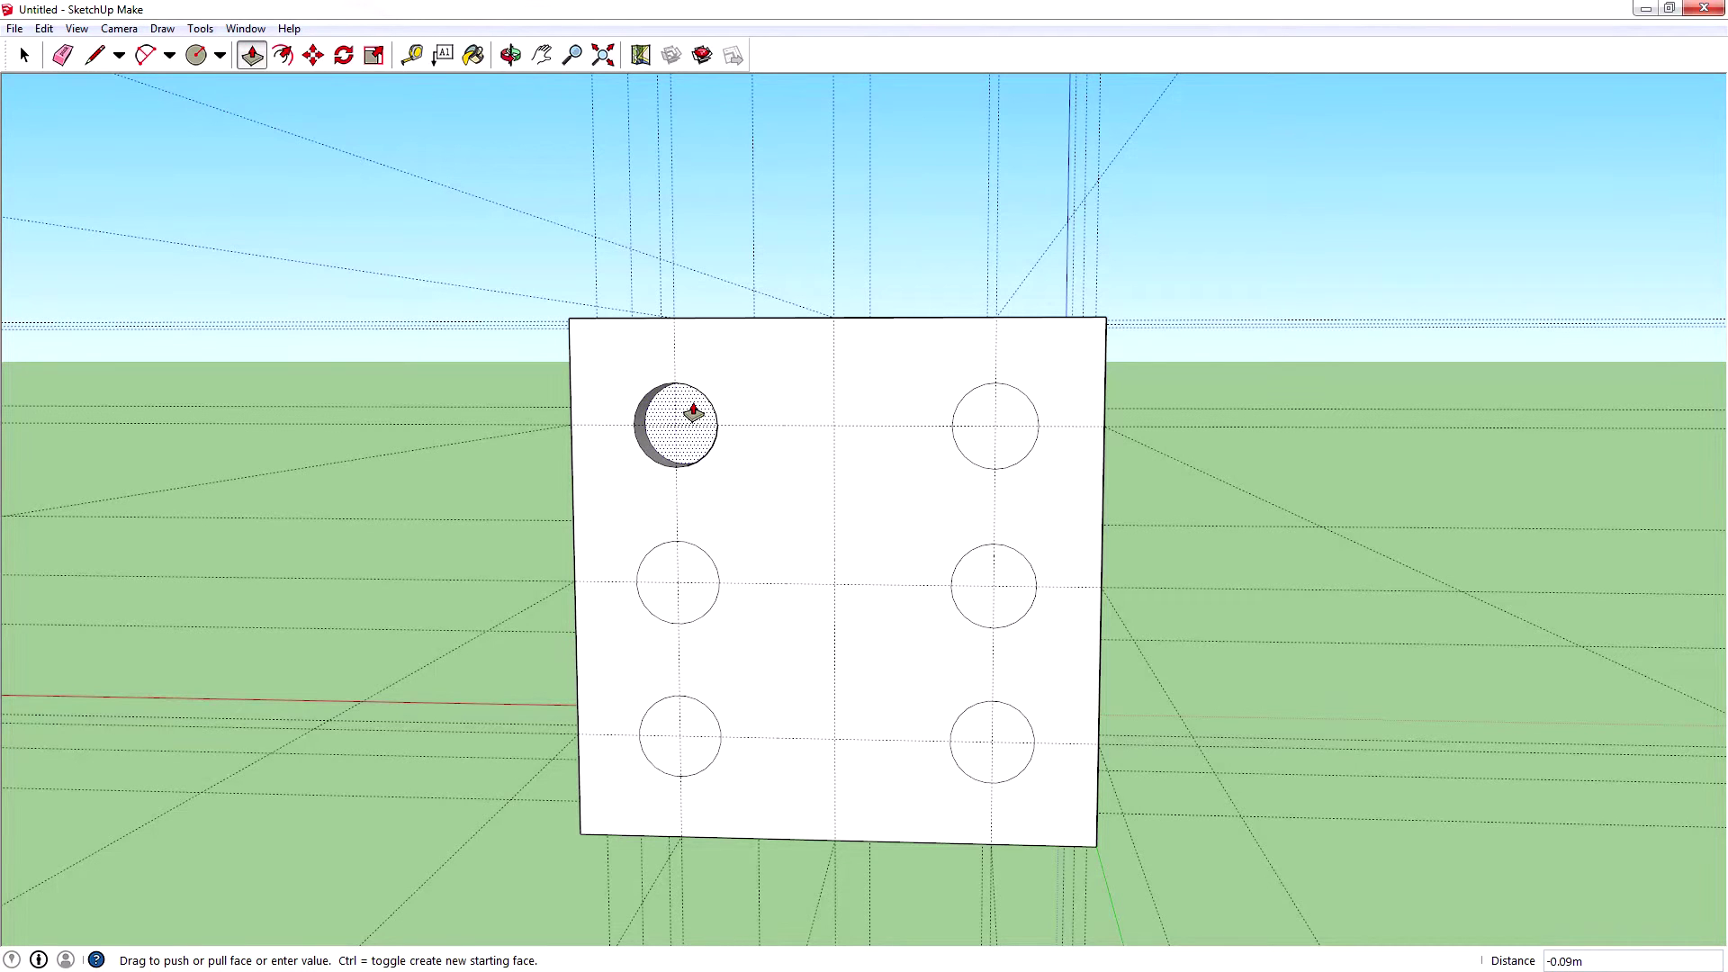
left_click(693, 412)
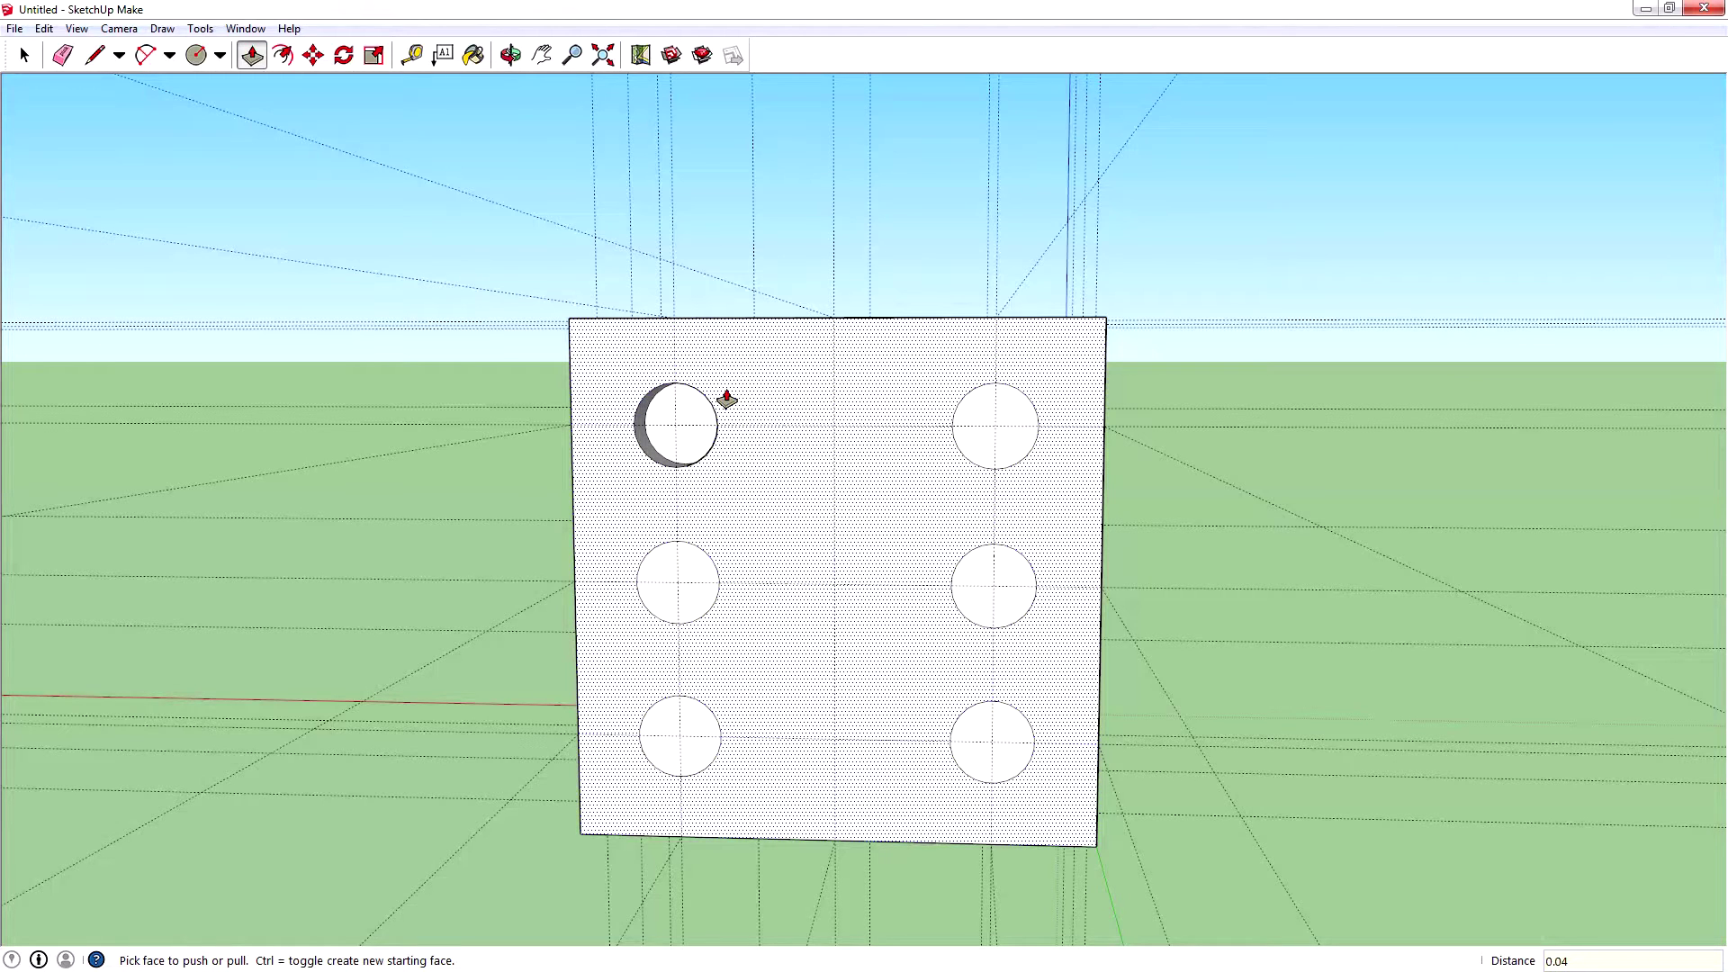
left_click(689, 573)
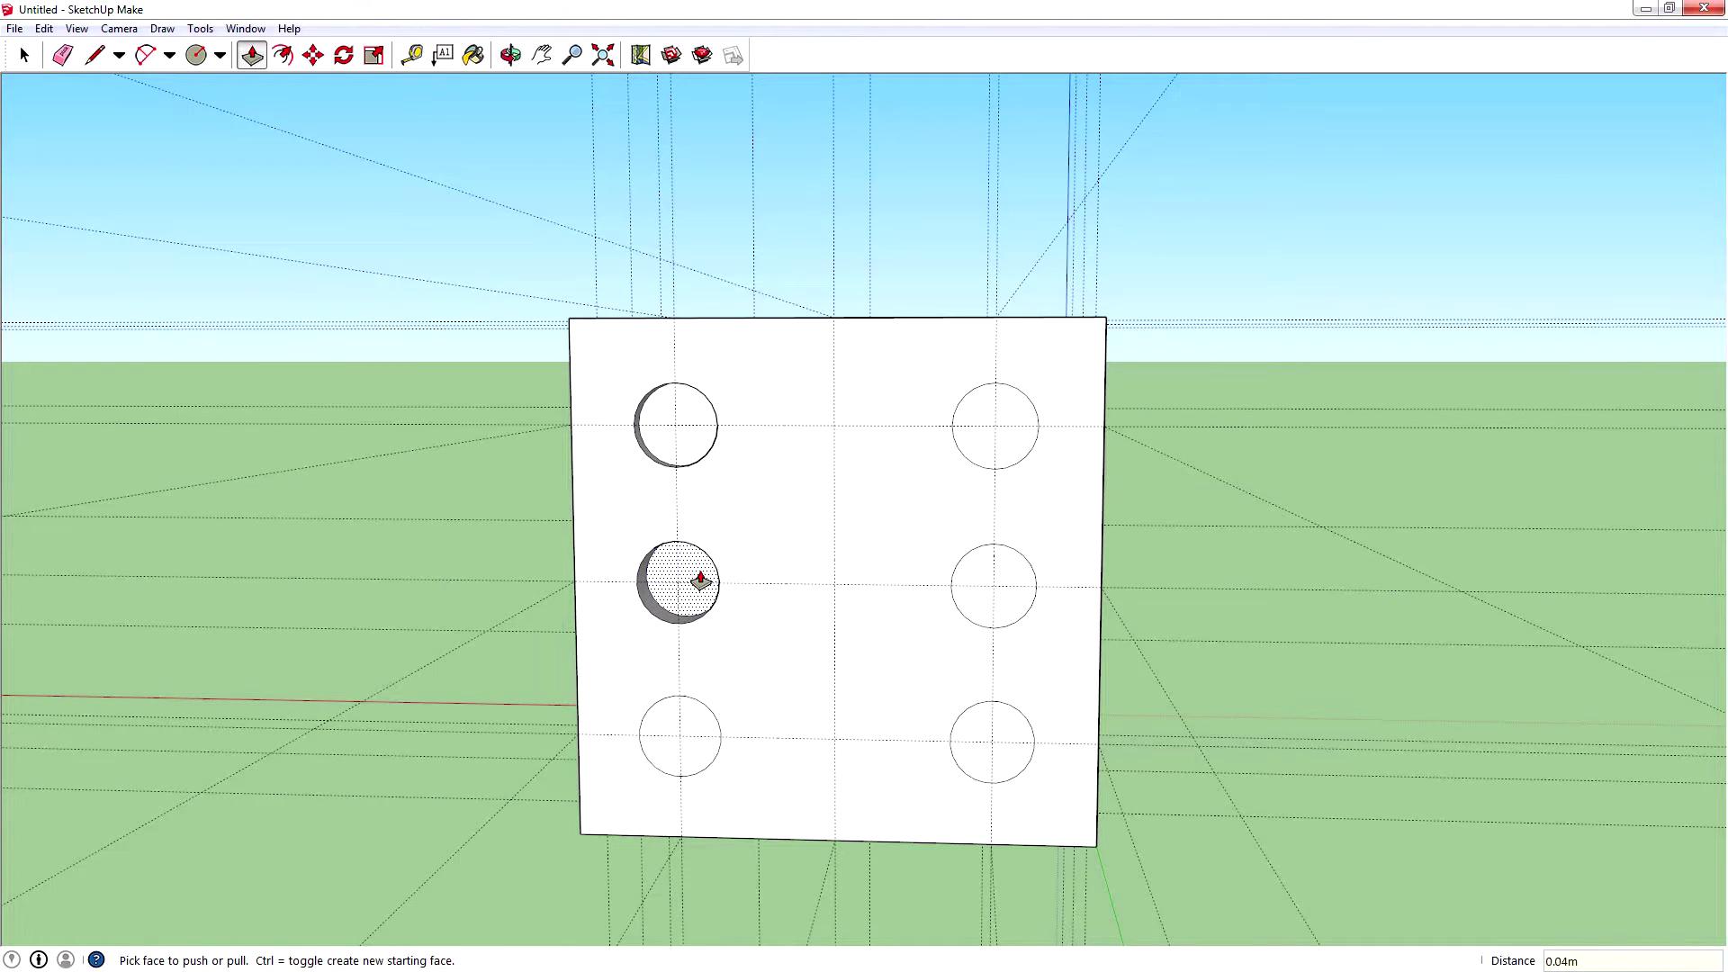
left_click(680, 724)
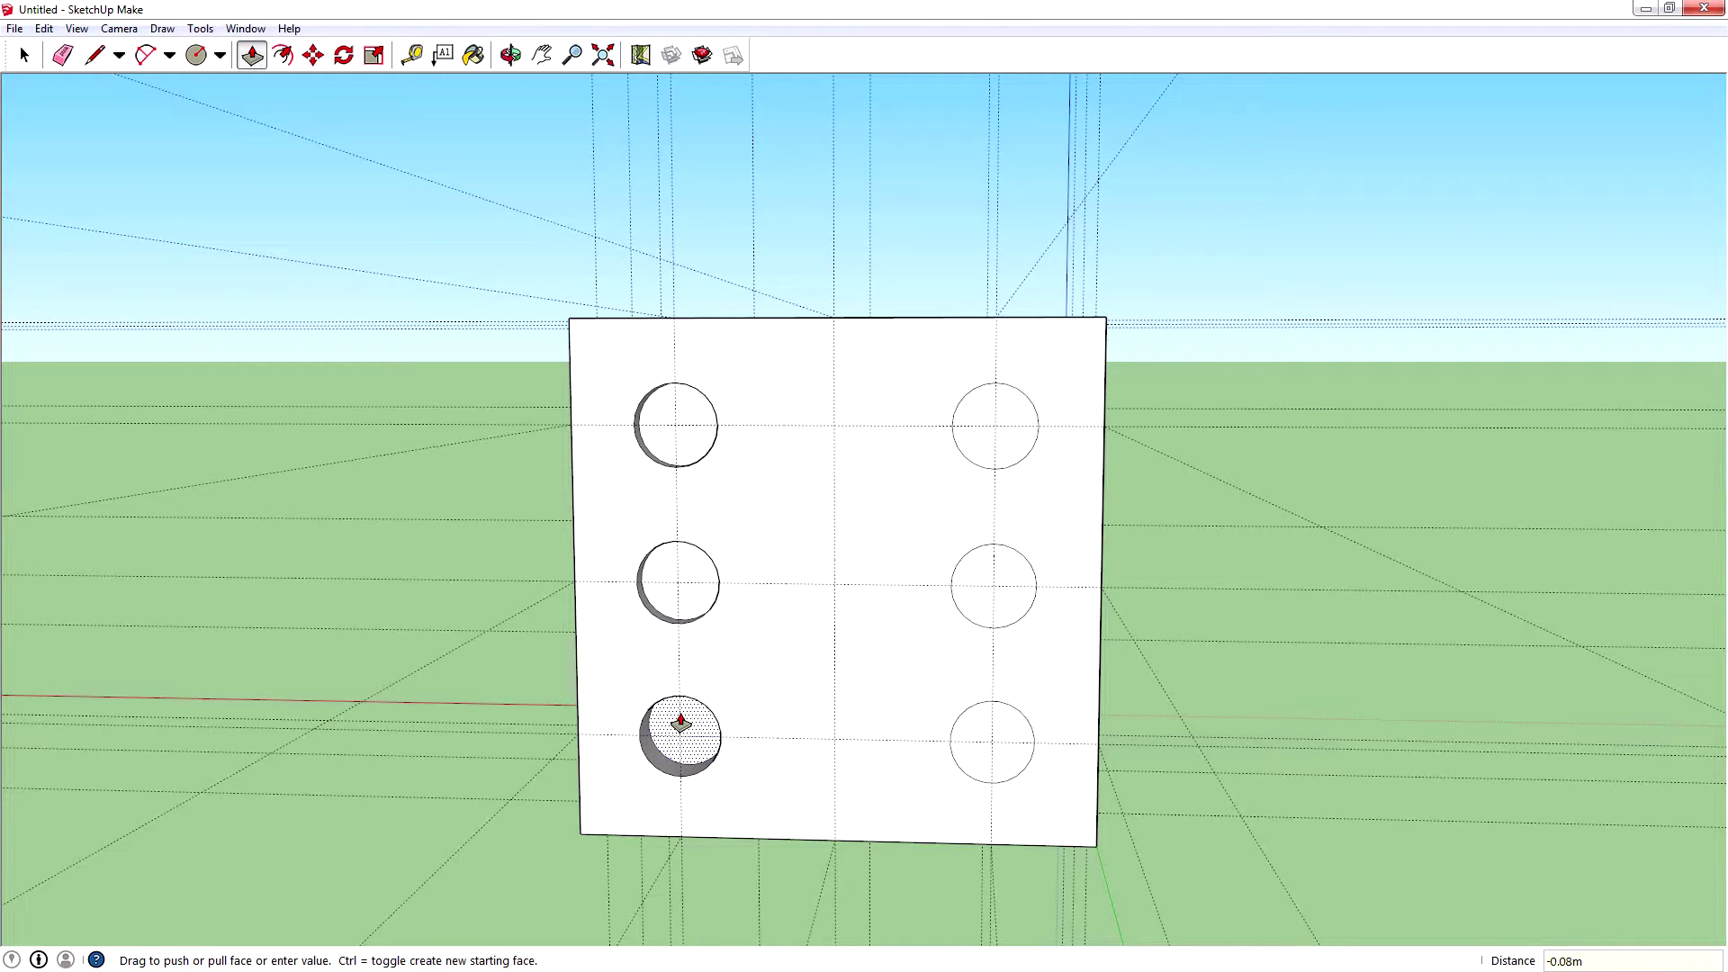
left_click(680, 723)
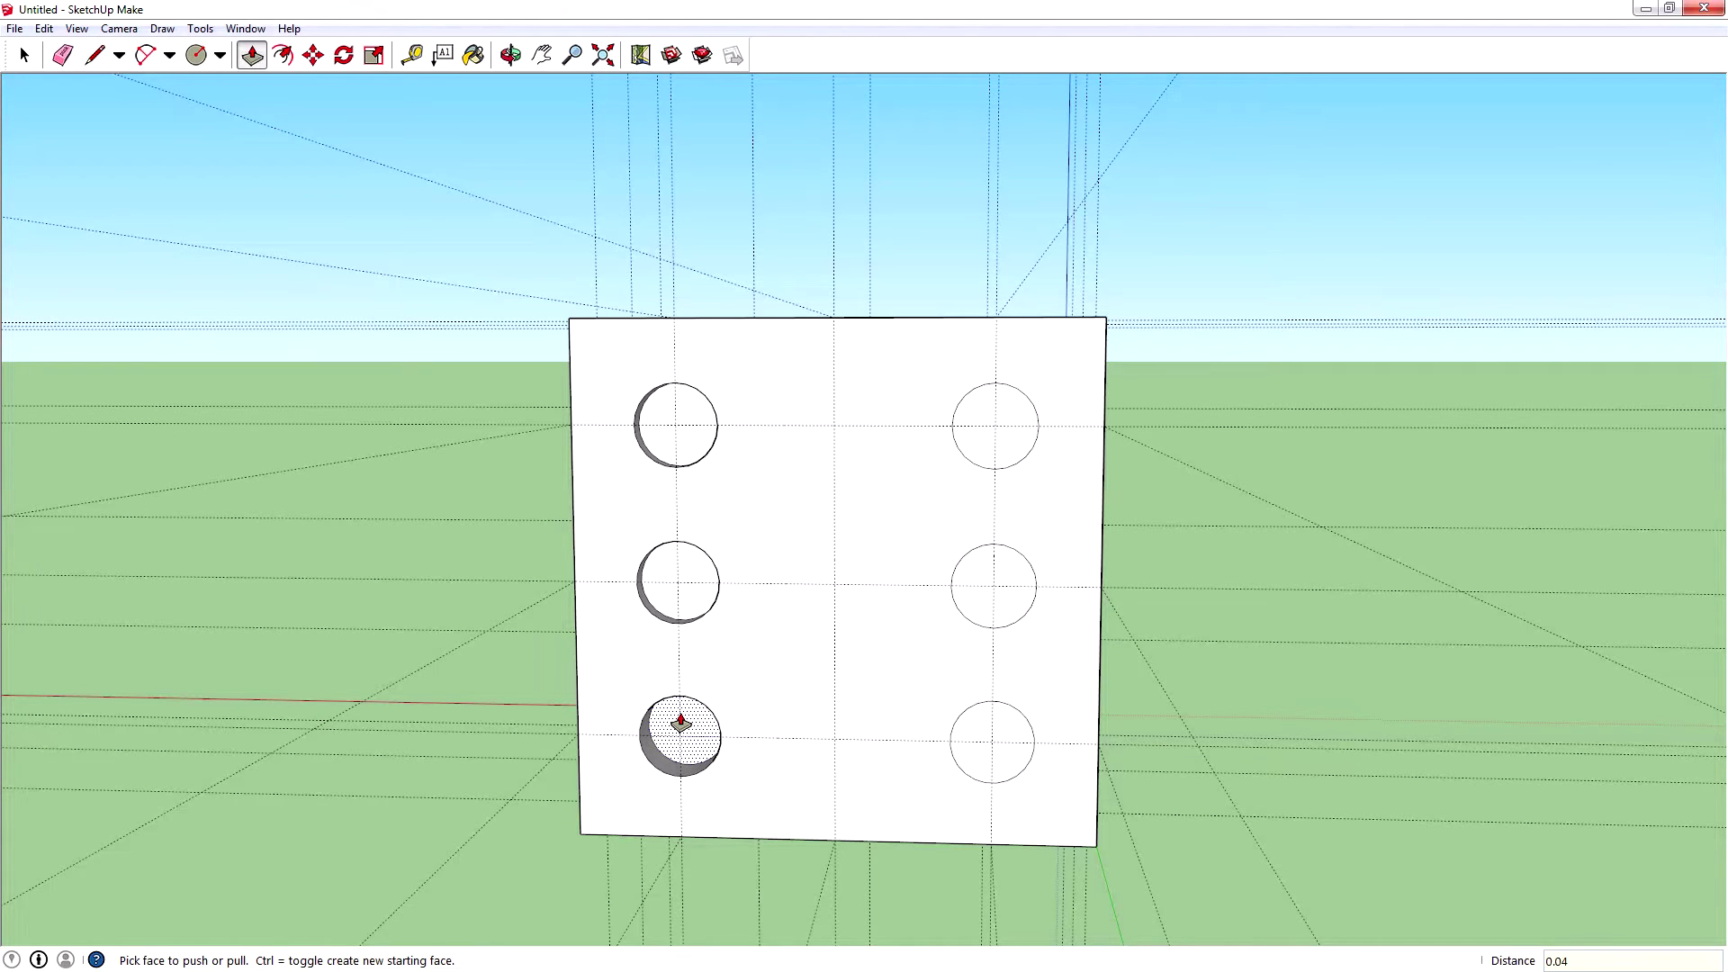
left_click(681, 722)
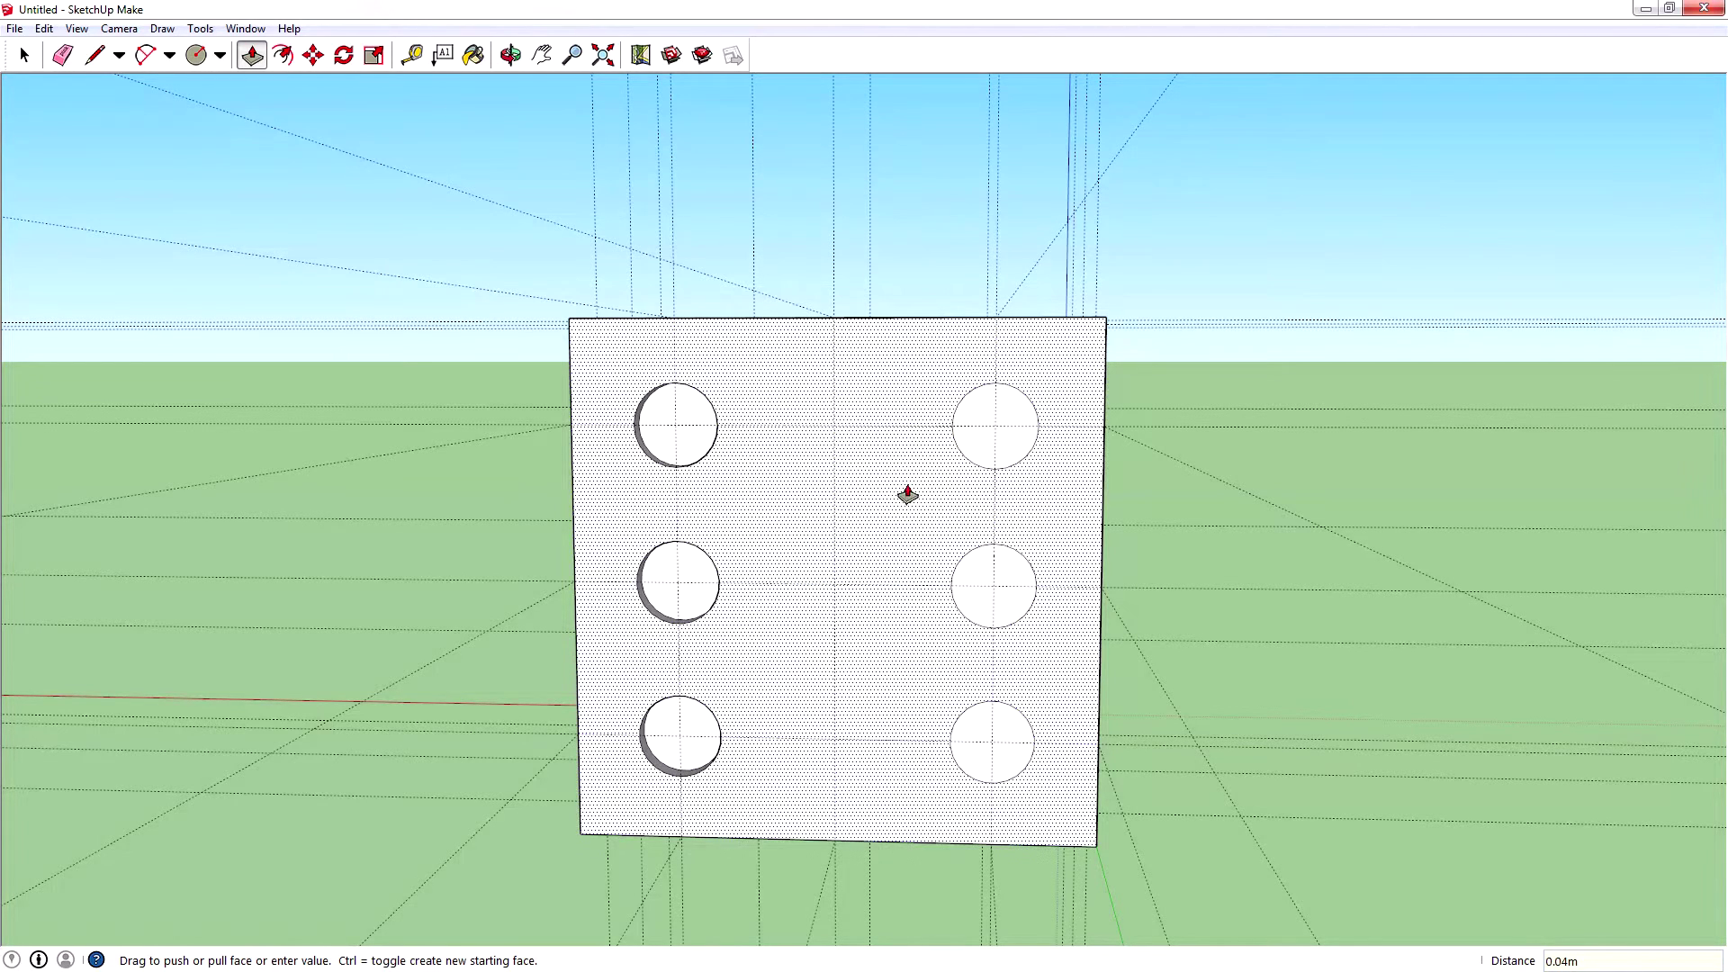
Recess the three right-column circles to the same 0.04 m depth, double-clicking to repeat it.
left_click(951, 460)
double_click(987, 423)
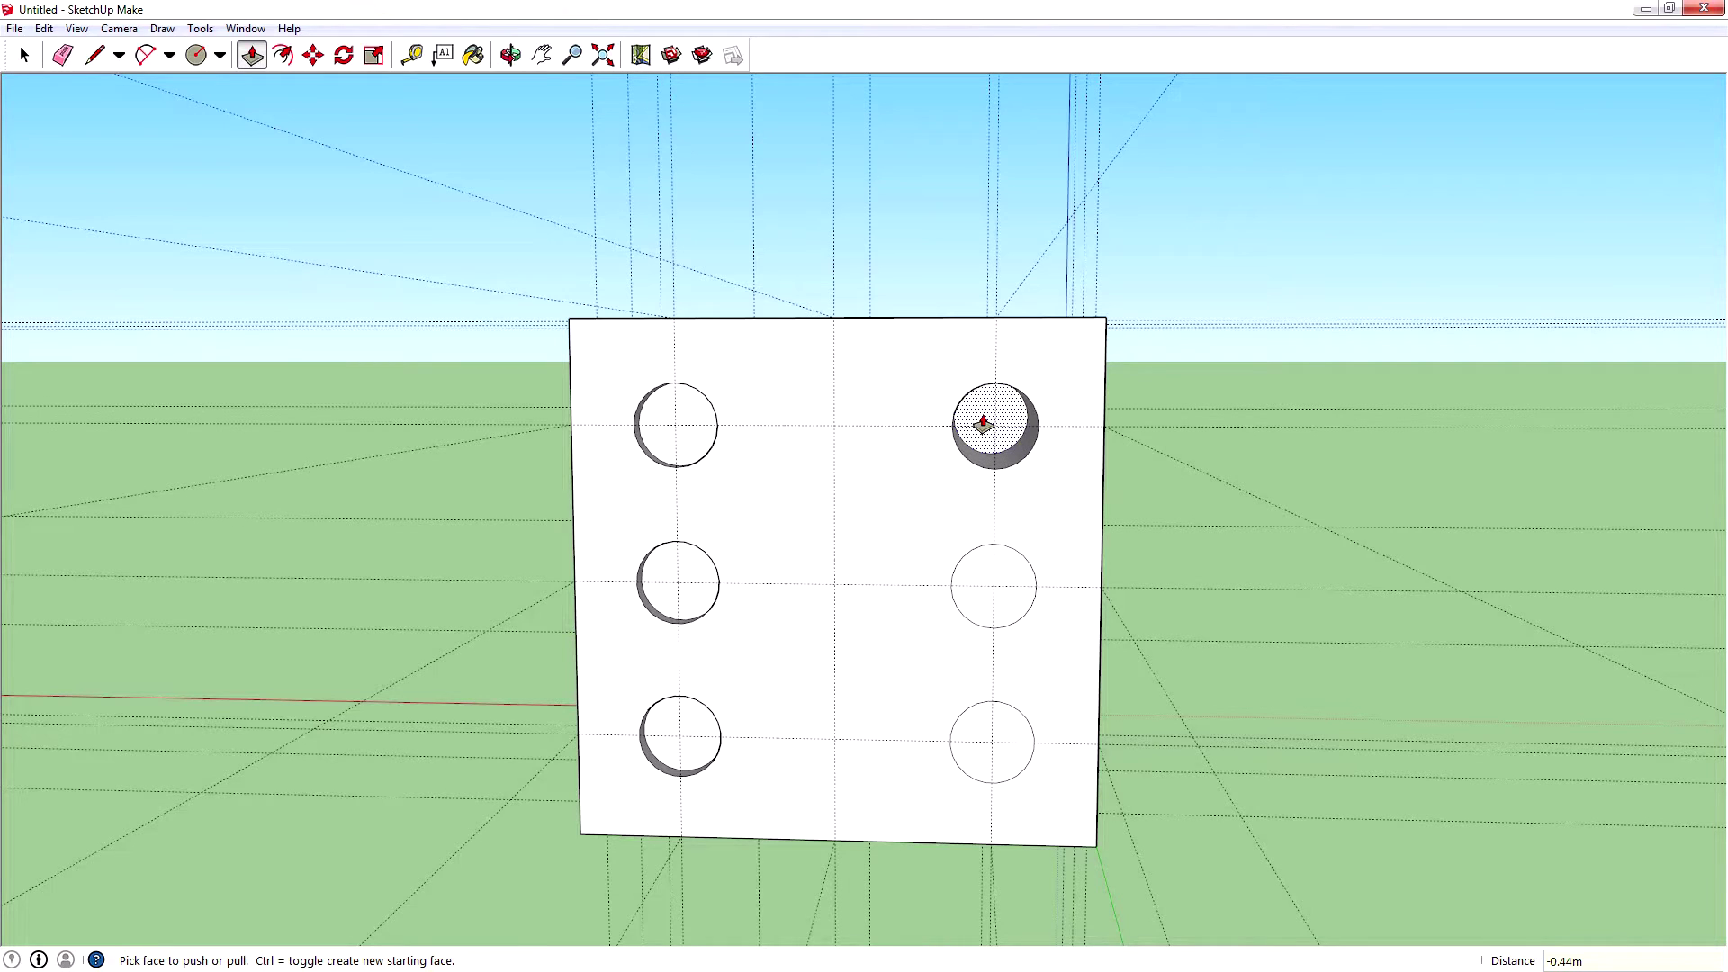
left_click(984, 424)
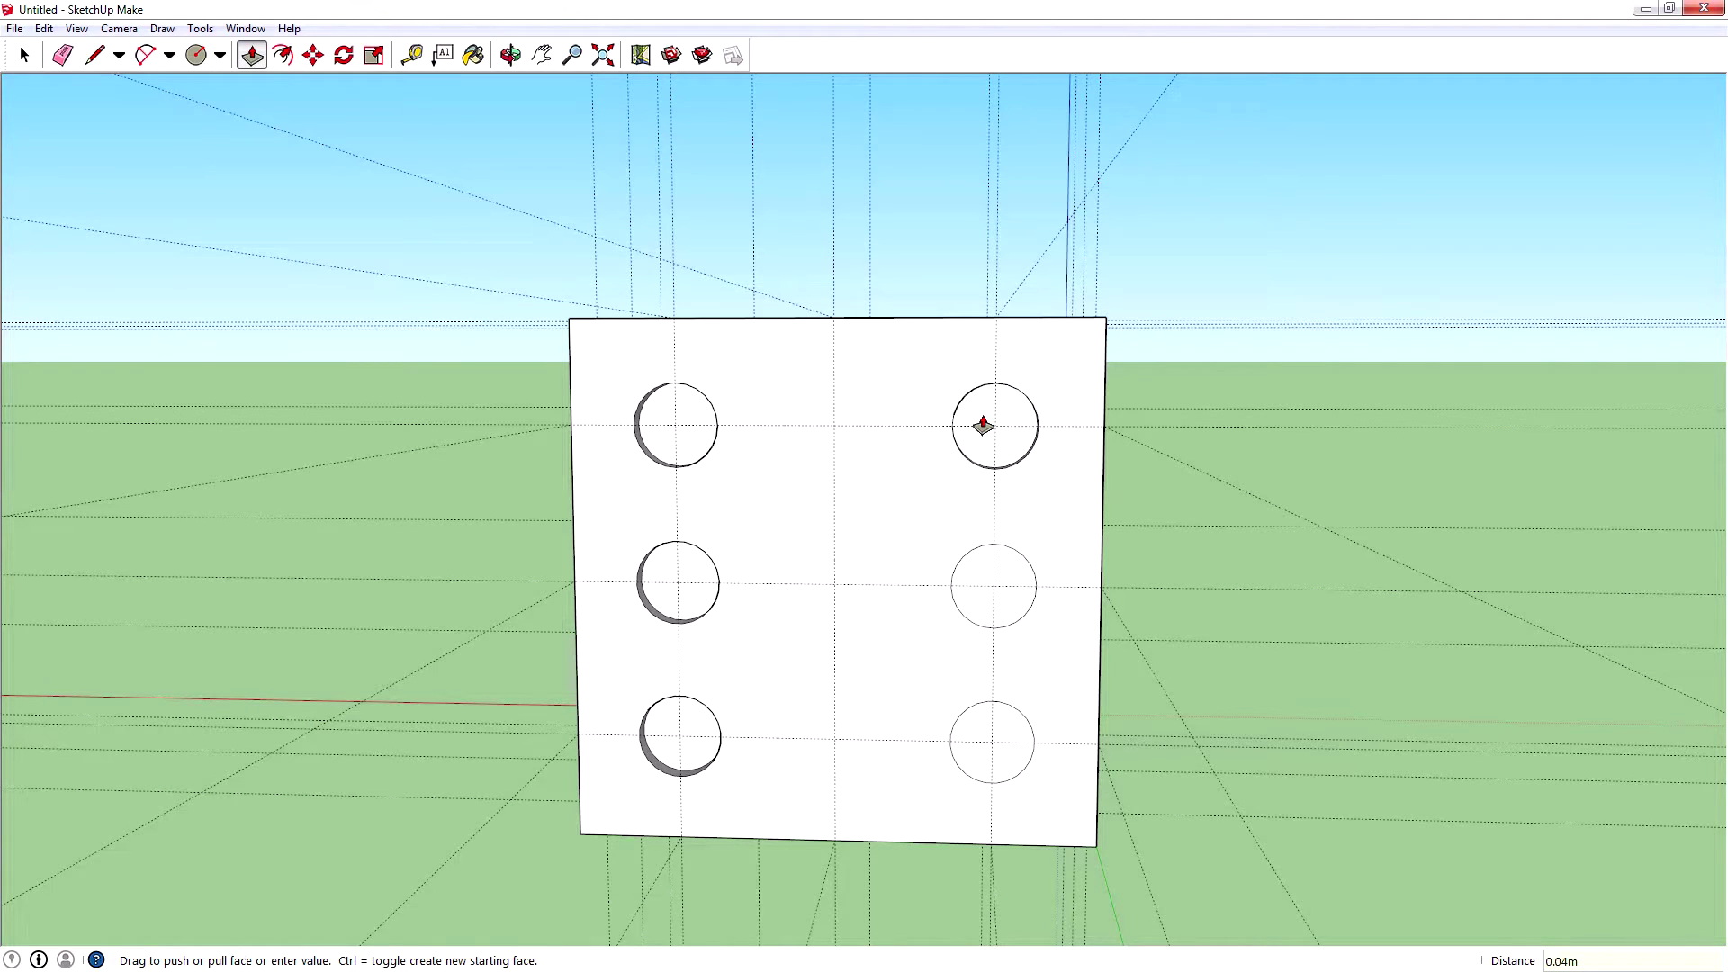
left_click(995, 579)
left_click(992, 565)
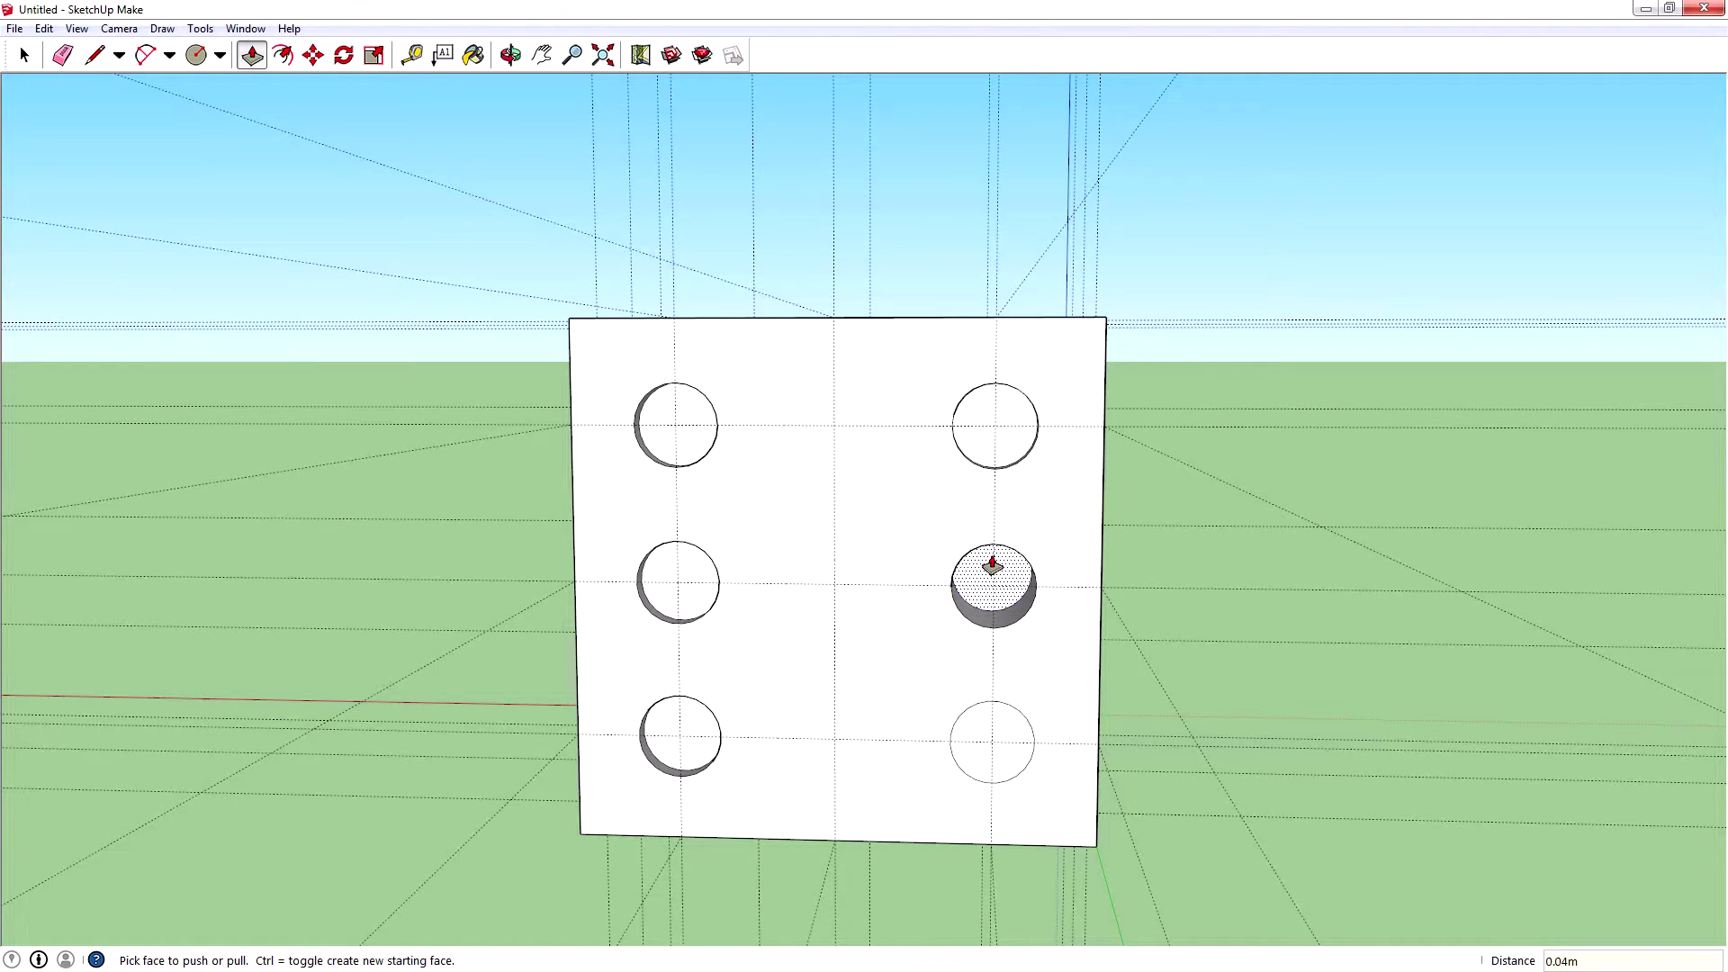
left_click(991, 729)
left_click(987, 713)
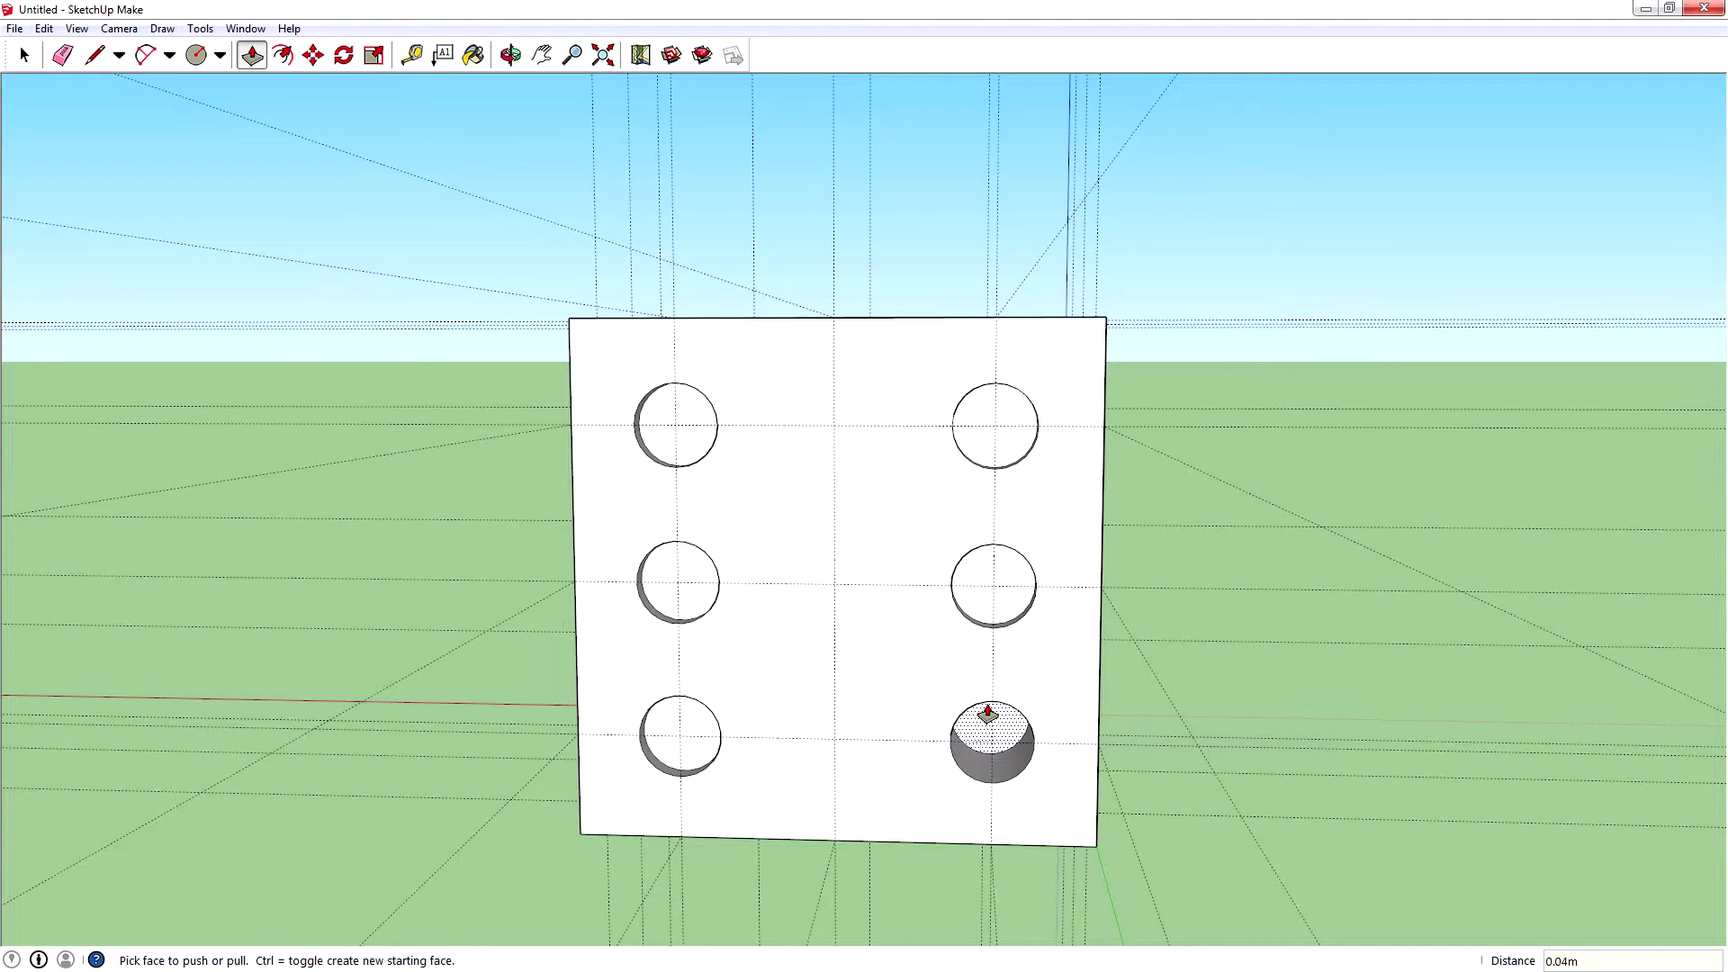
left_click(987, 713)
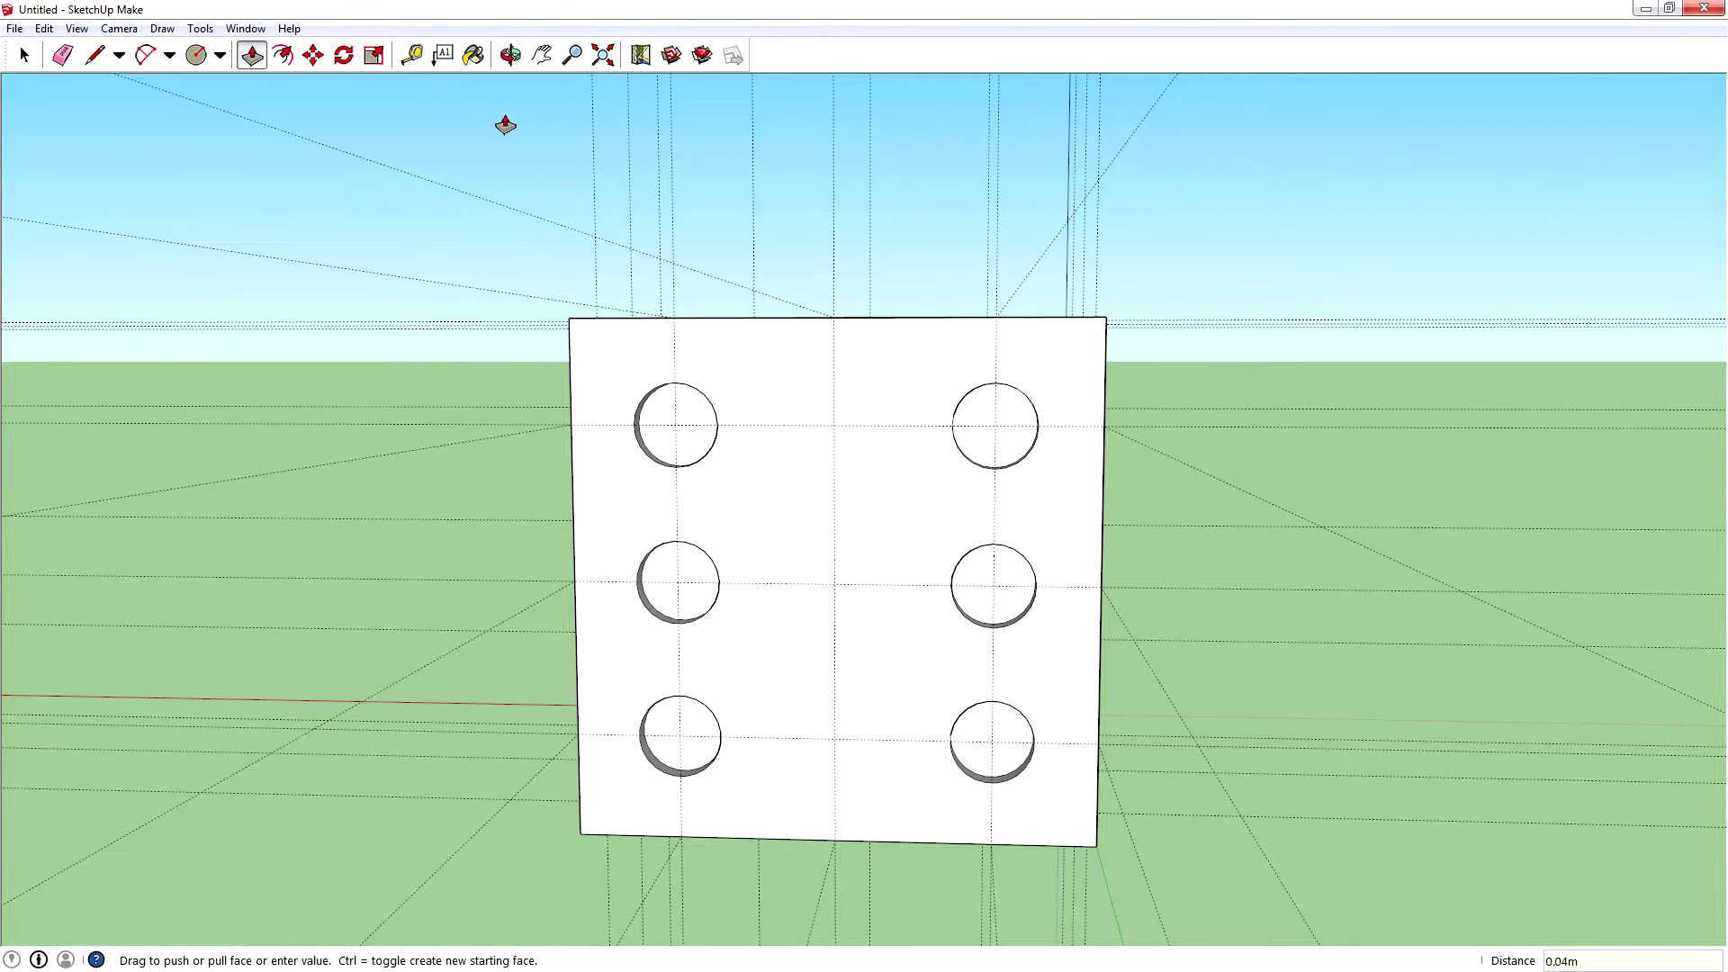
Sink the lone centre circle on the one-pip face into a recess, then view the die's top.
middle_click_drag(1157, 249, 402, 320)
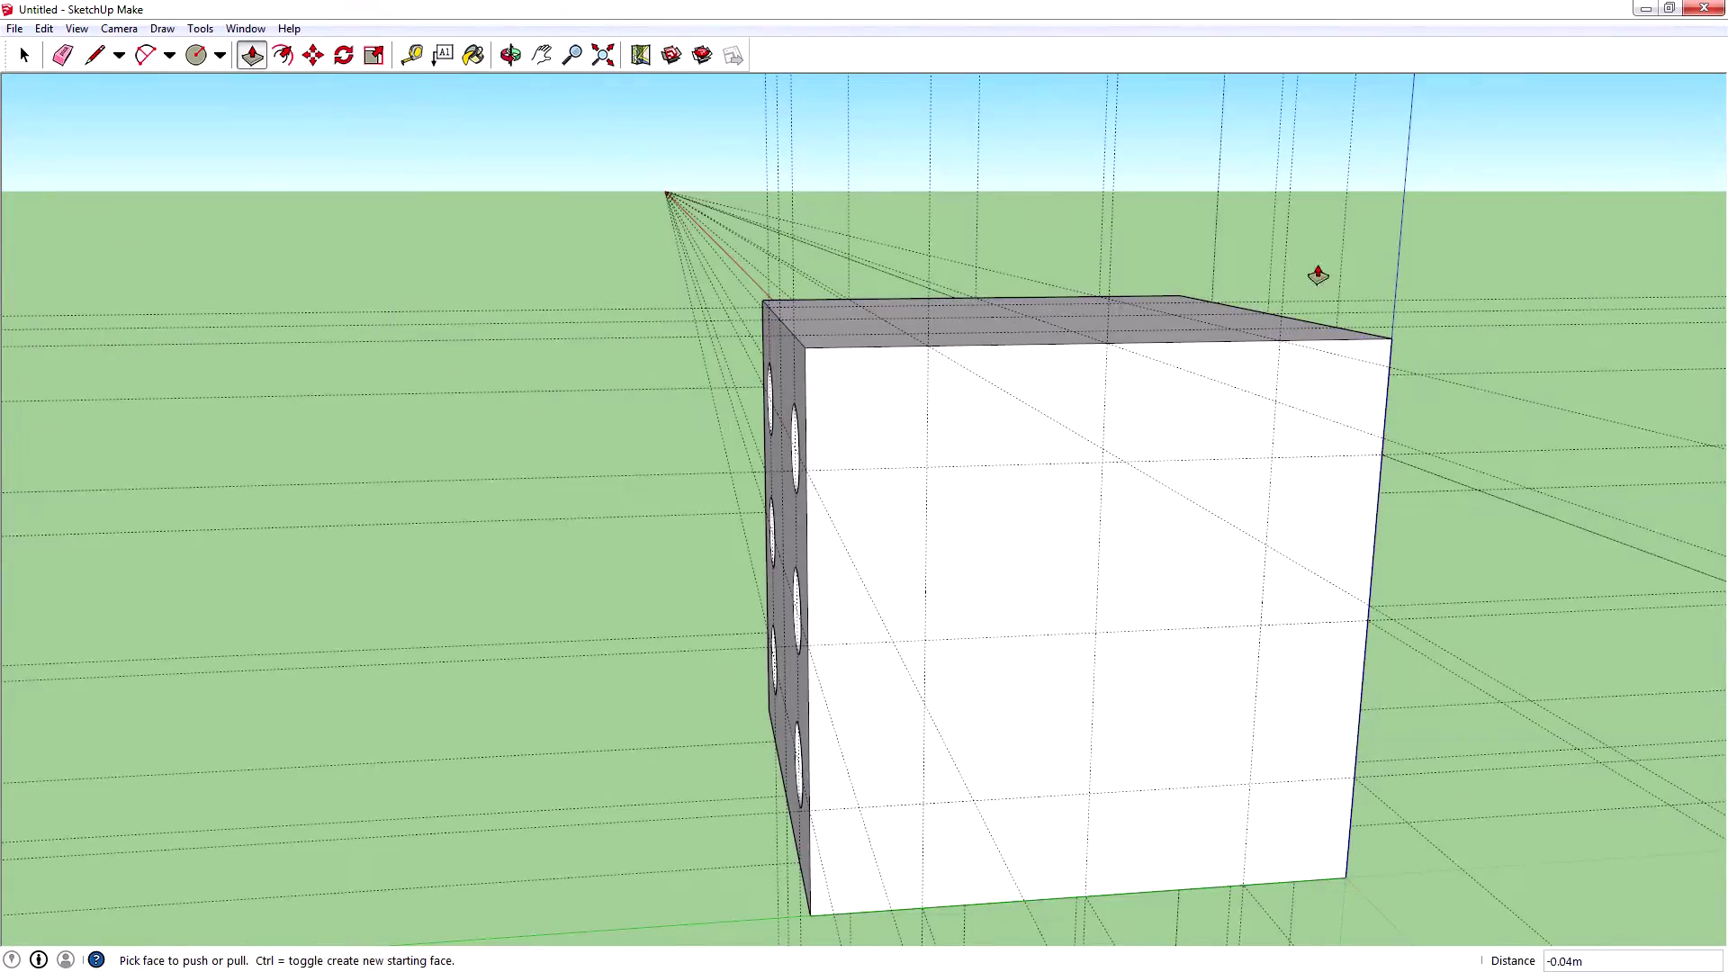
middle_click_drag(1331, 262, 571, 231)
left_click_drag(1001, 677, 1030, 671)
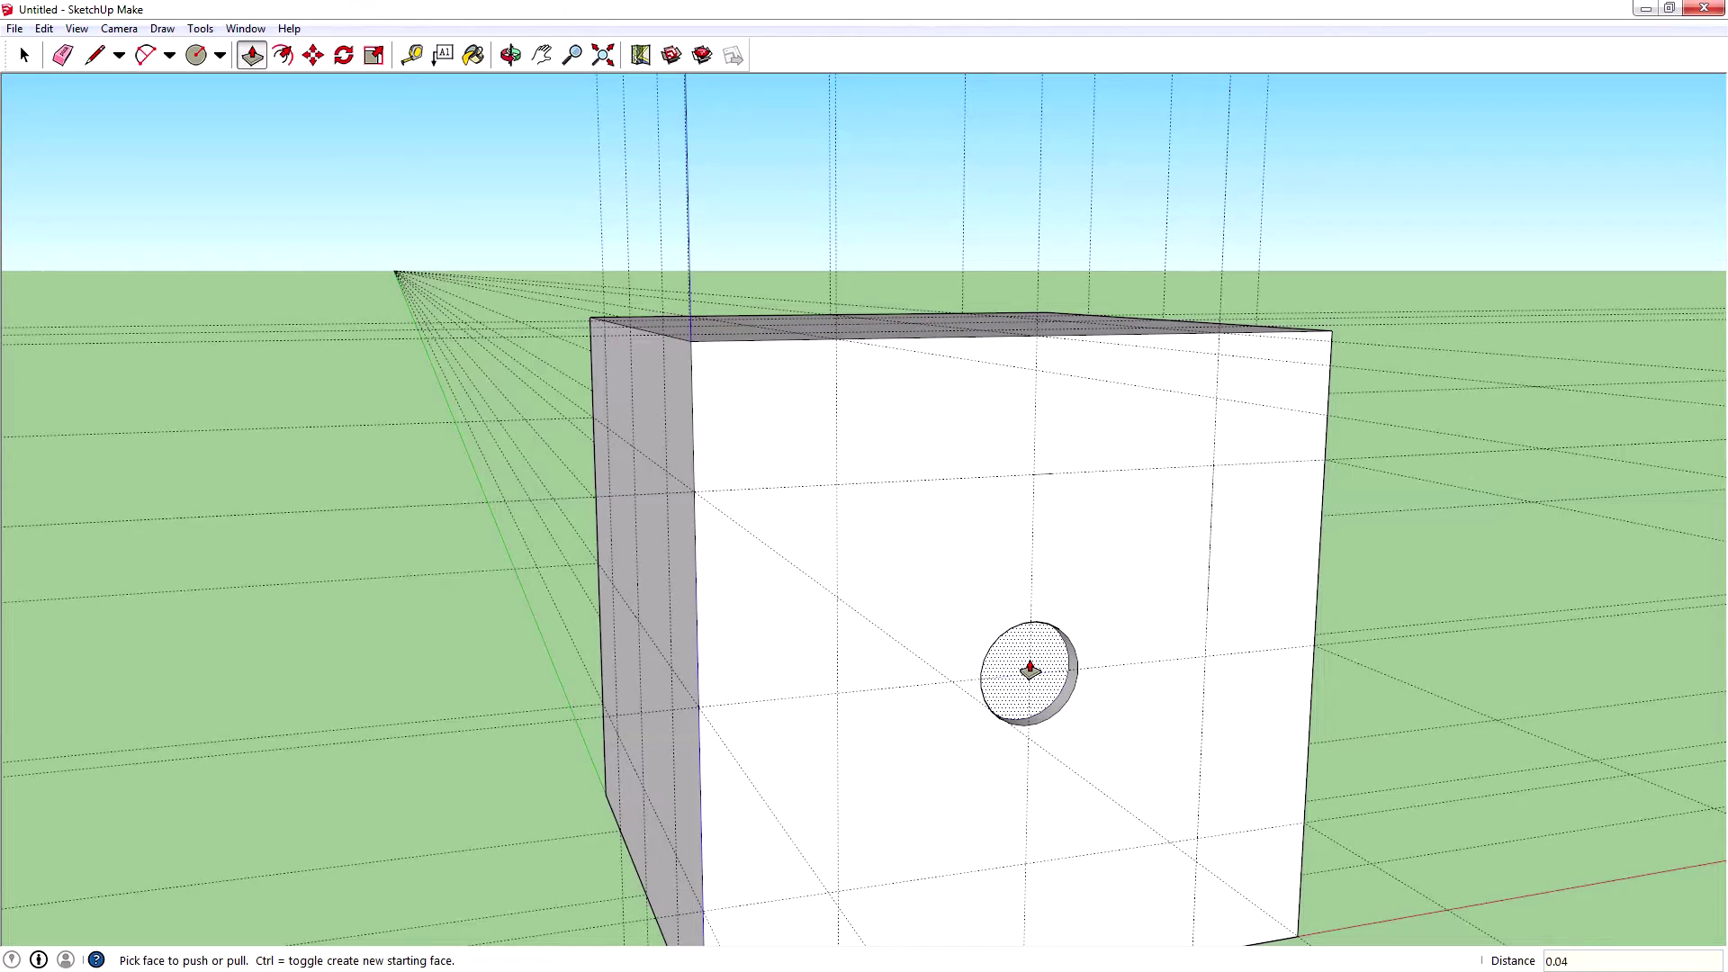
left_click(1031, 670)
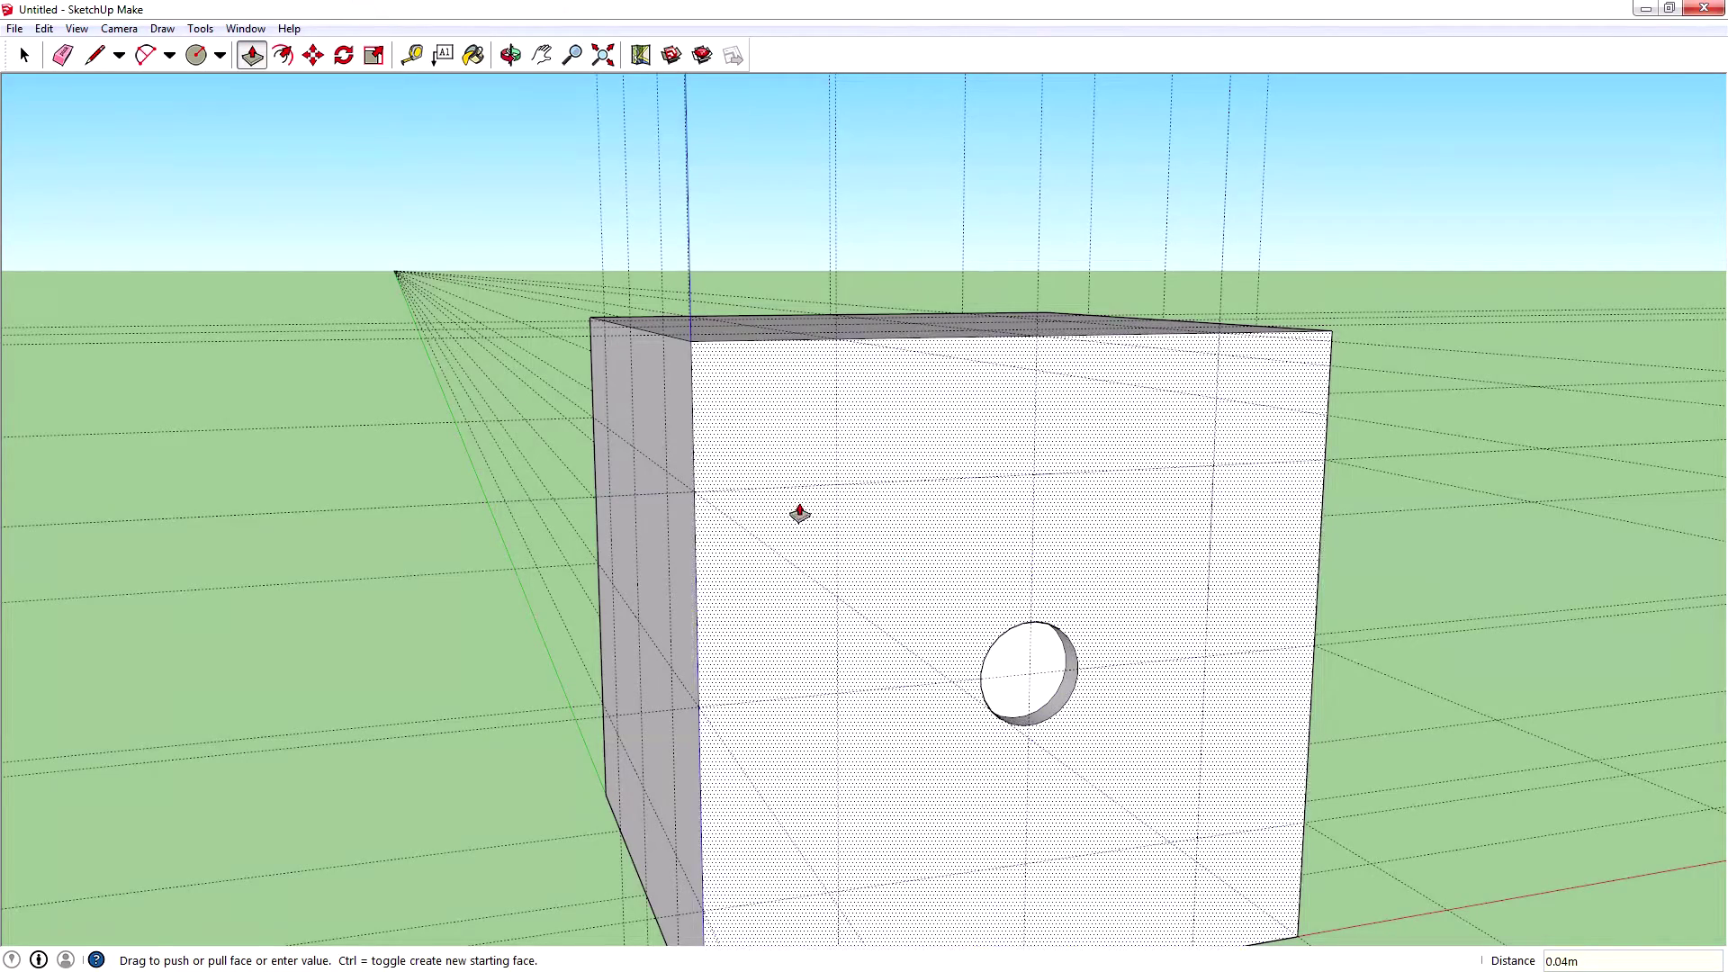
middle_click_drag(478, 331, 1512, 351)
middle_click_drag(822, 200, 565, 228)
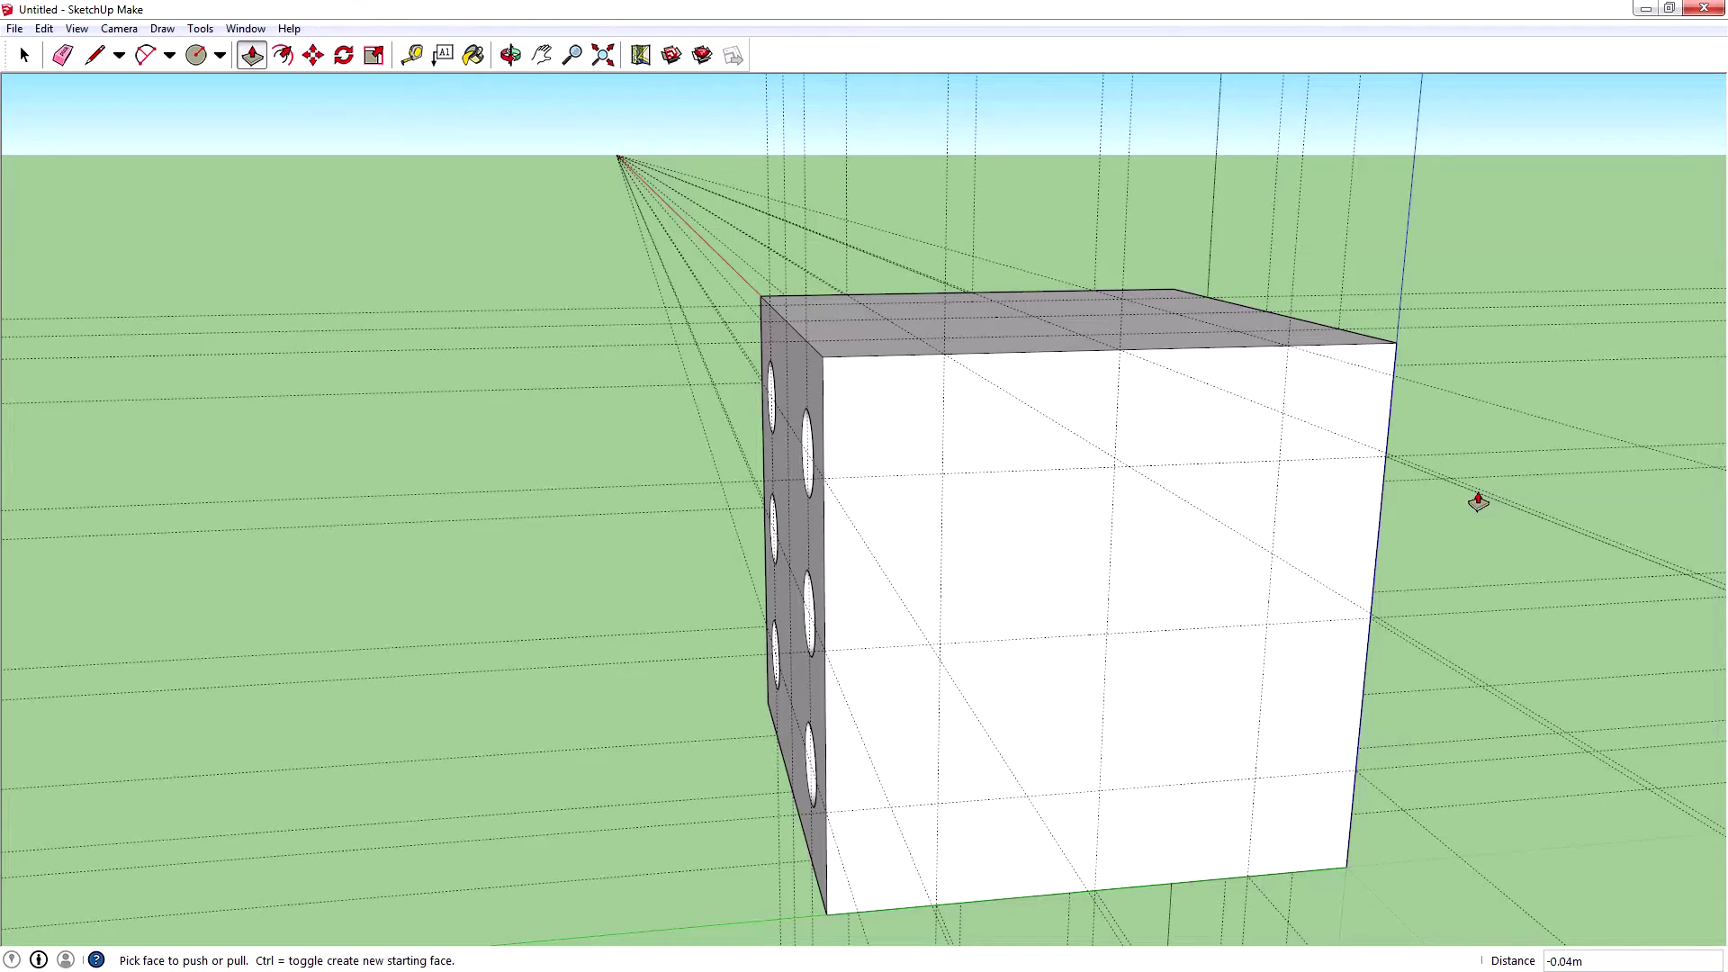
middle_click_drag(1476, 377, 1331, 691)
Switch the camera to the standard Top view to look down on the top face.
left_click(119, 28)
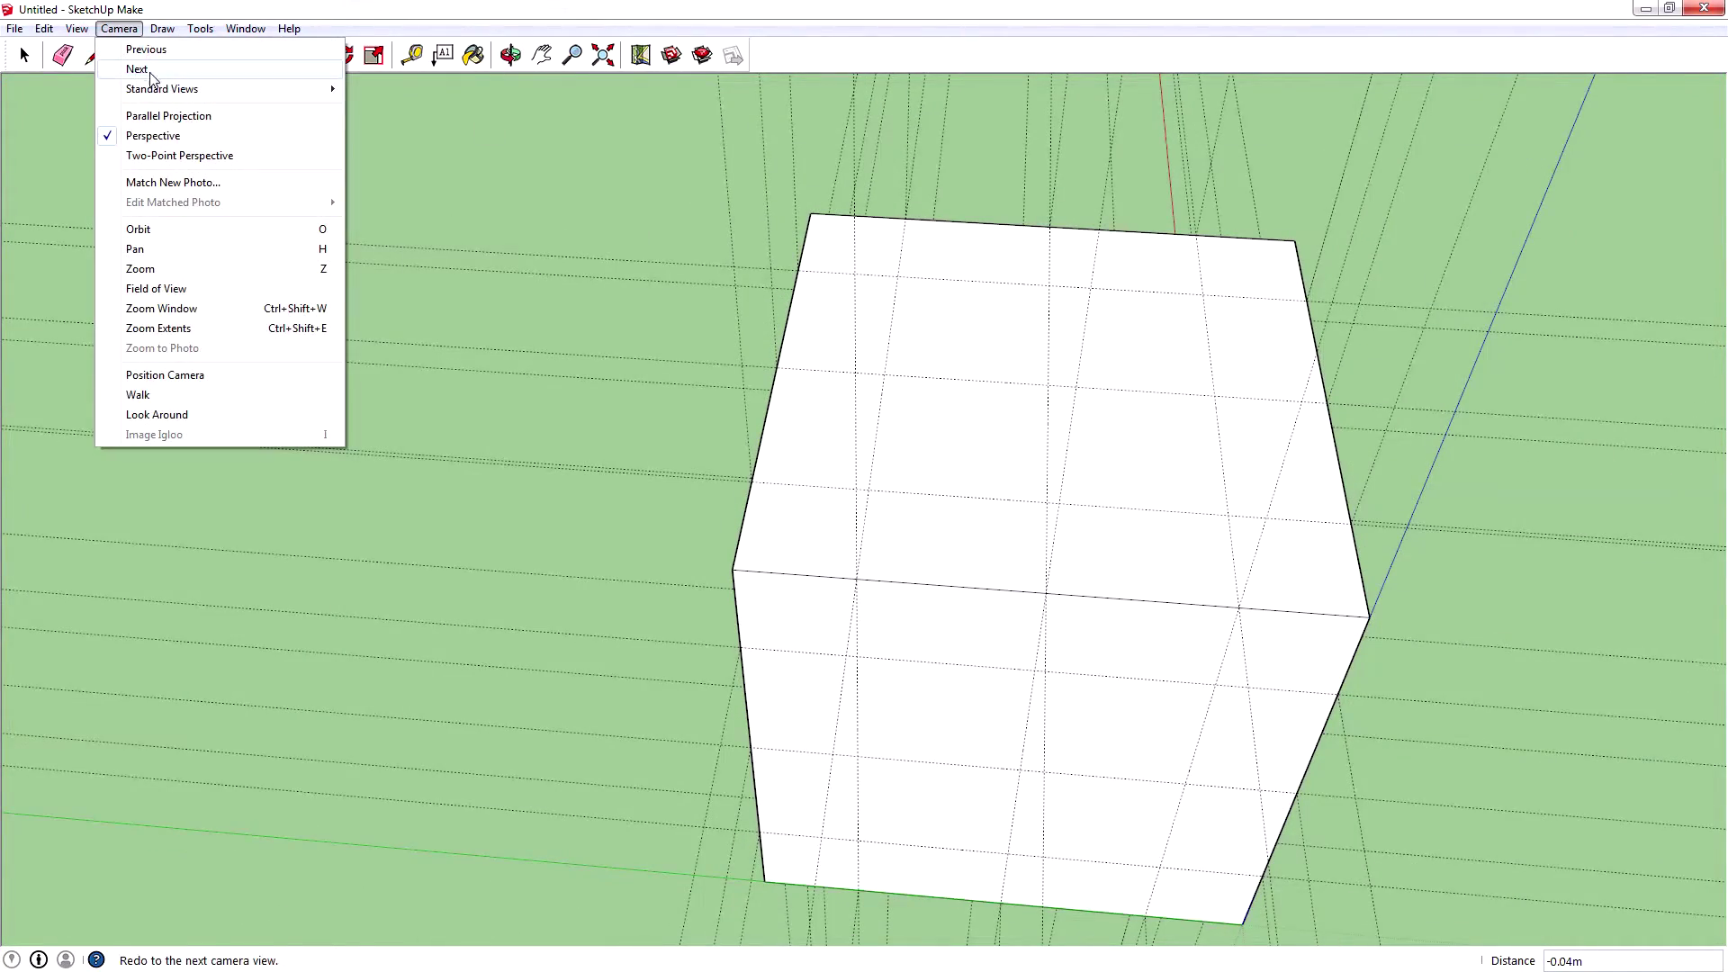
mouse_move(328, 89)
left_click(387, 88)
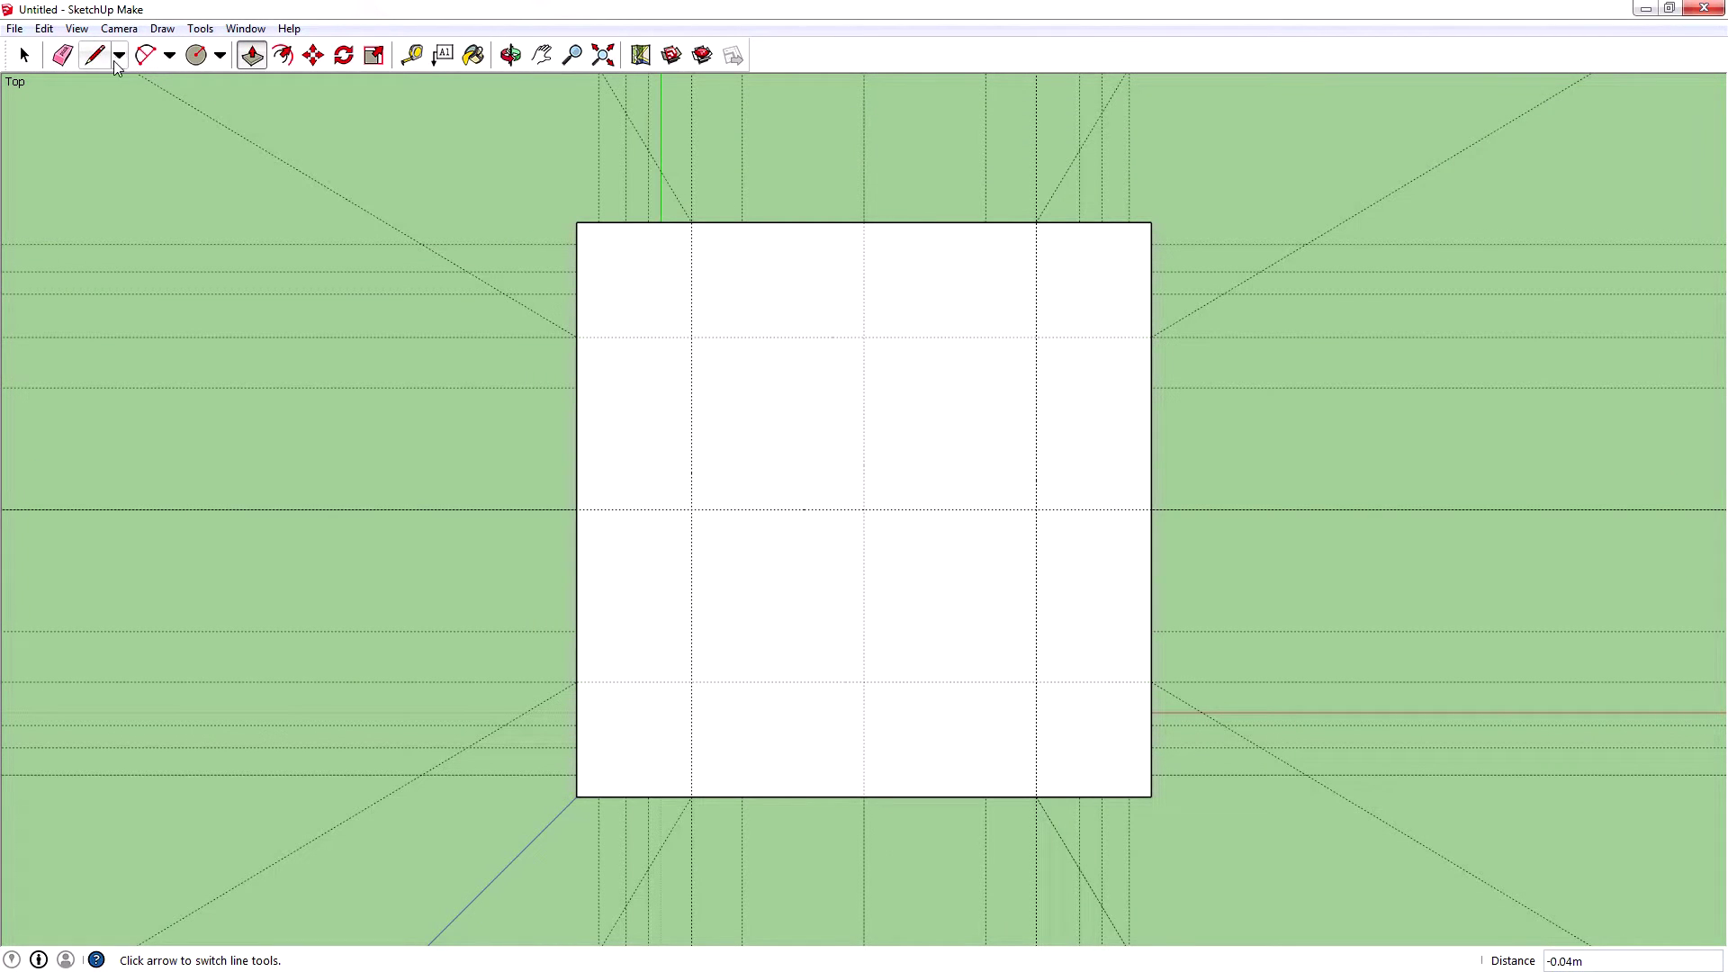
Draw 0.08 m radius circles on the upper-left and upper-right guide crossings.
left_click(196, 55)
left_click(691, 337)
left_click(719, 359)
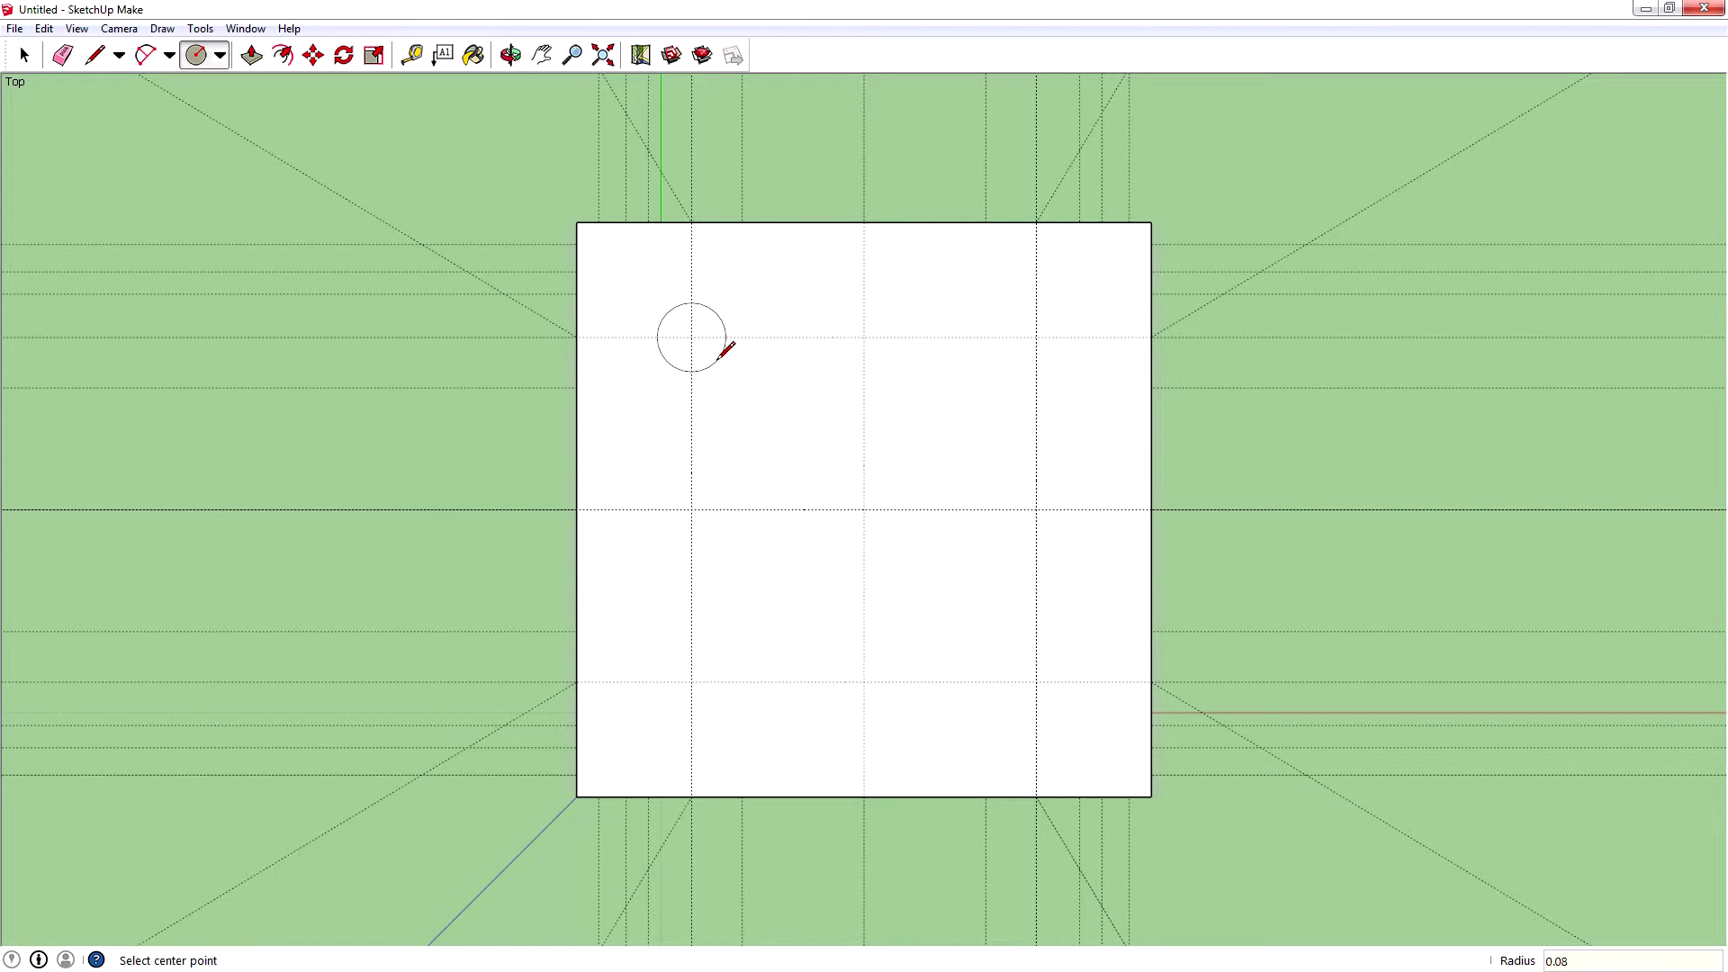
key("Return")
left_click(1036, 337)
left_click(1061, 353)
type("0.08m")
key("Return")
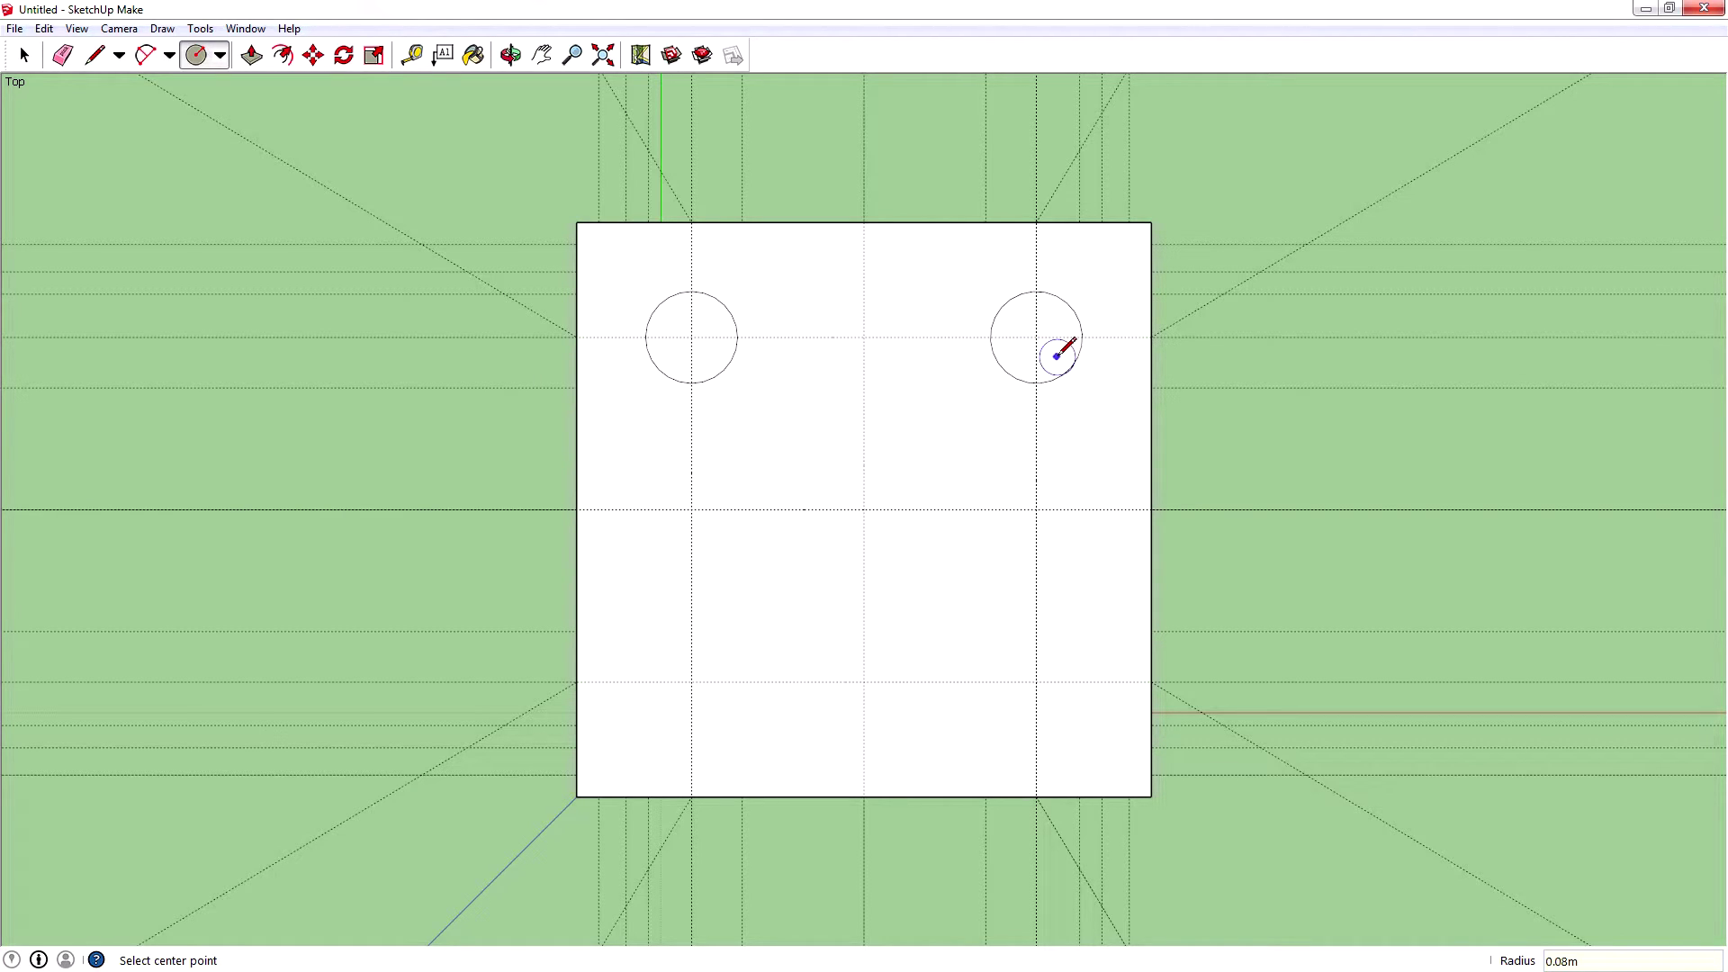
Draw 0.08 m circles on the lower-left and lower-right crossings, then start recessing the upper-left circle.
left_click(692, 682)
left_click(713, 688)
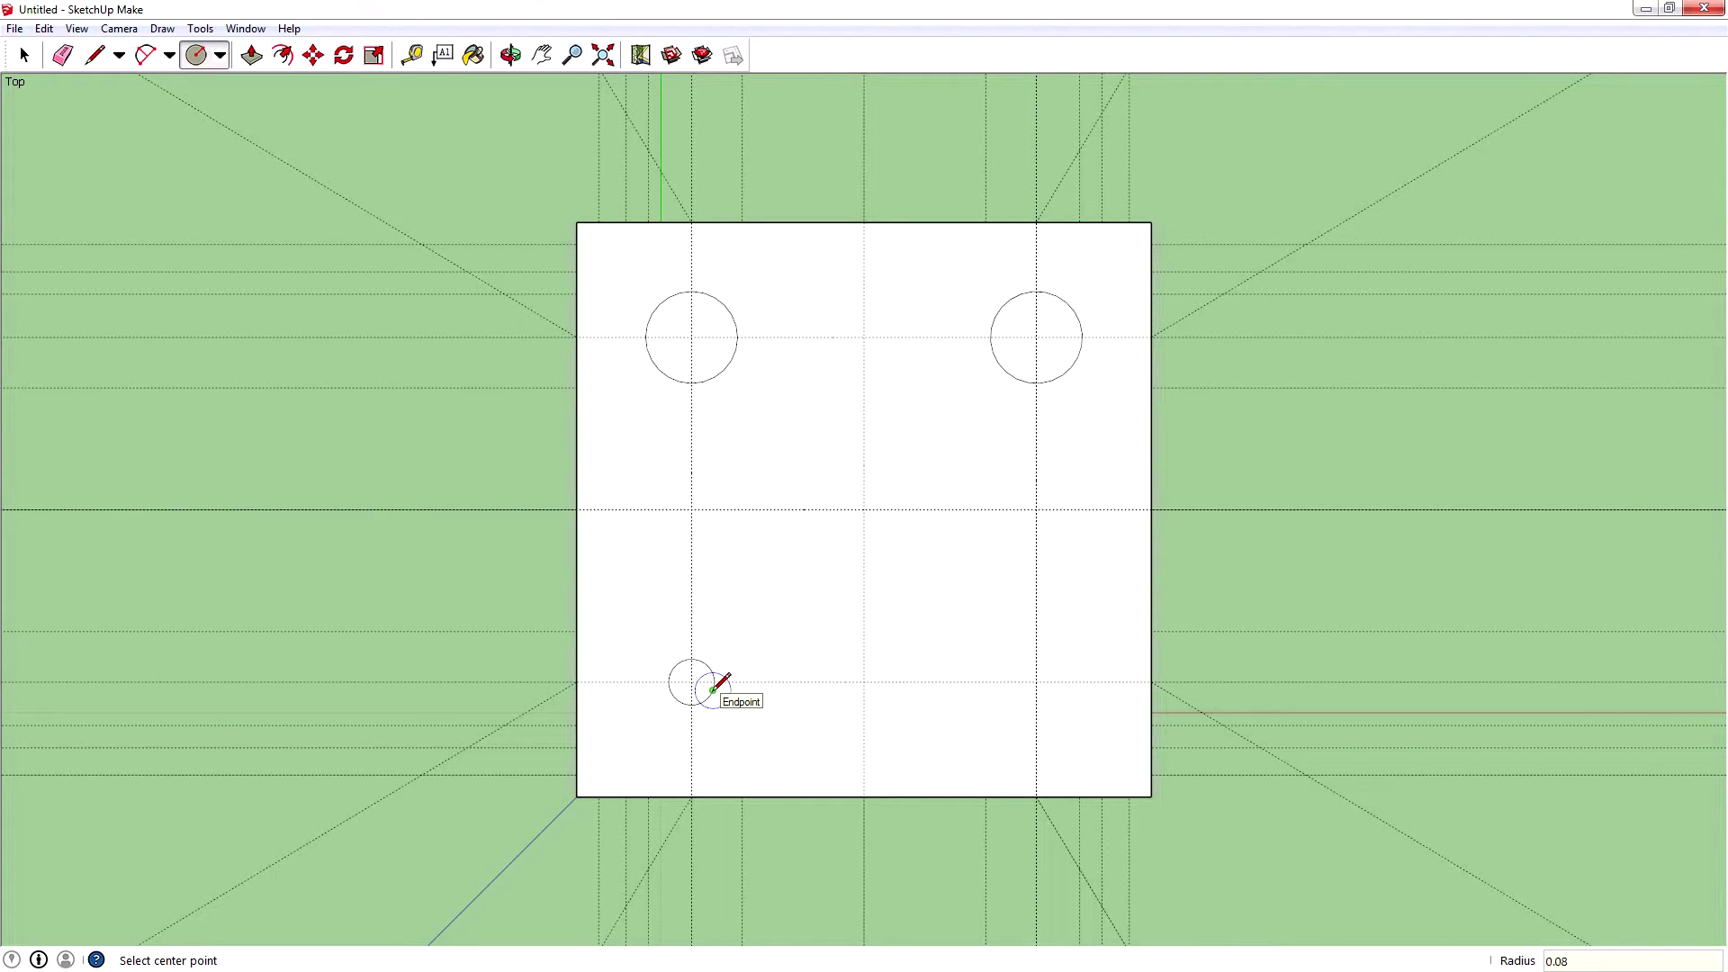
key("Return")
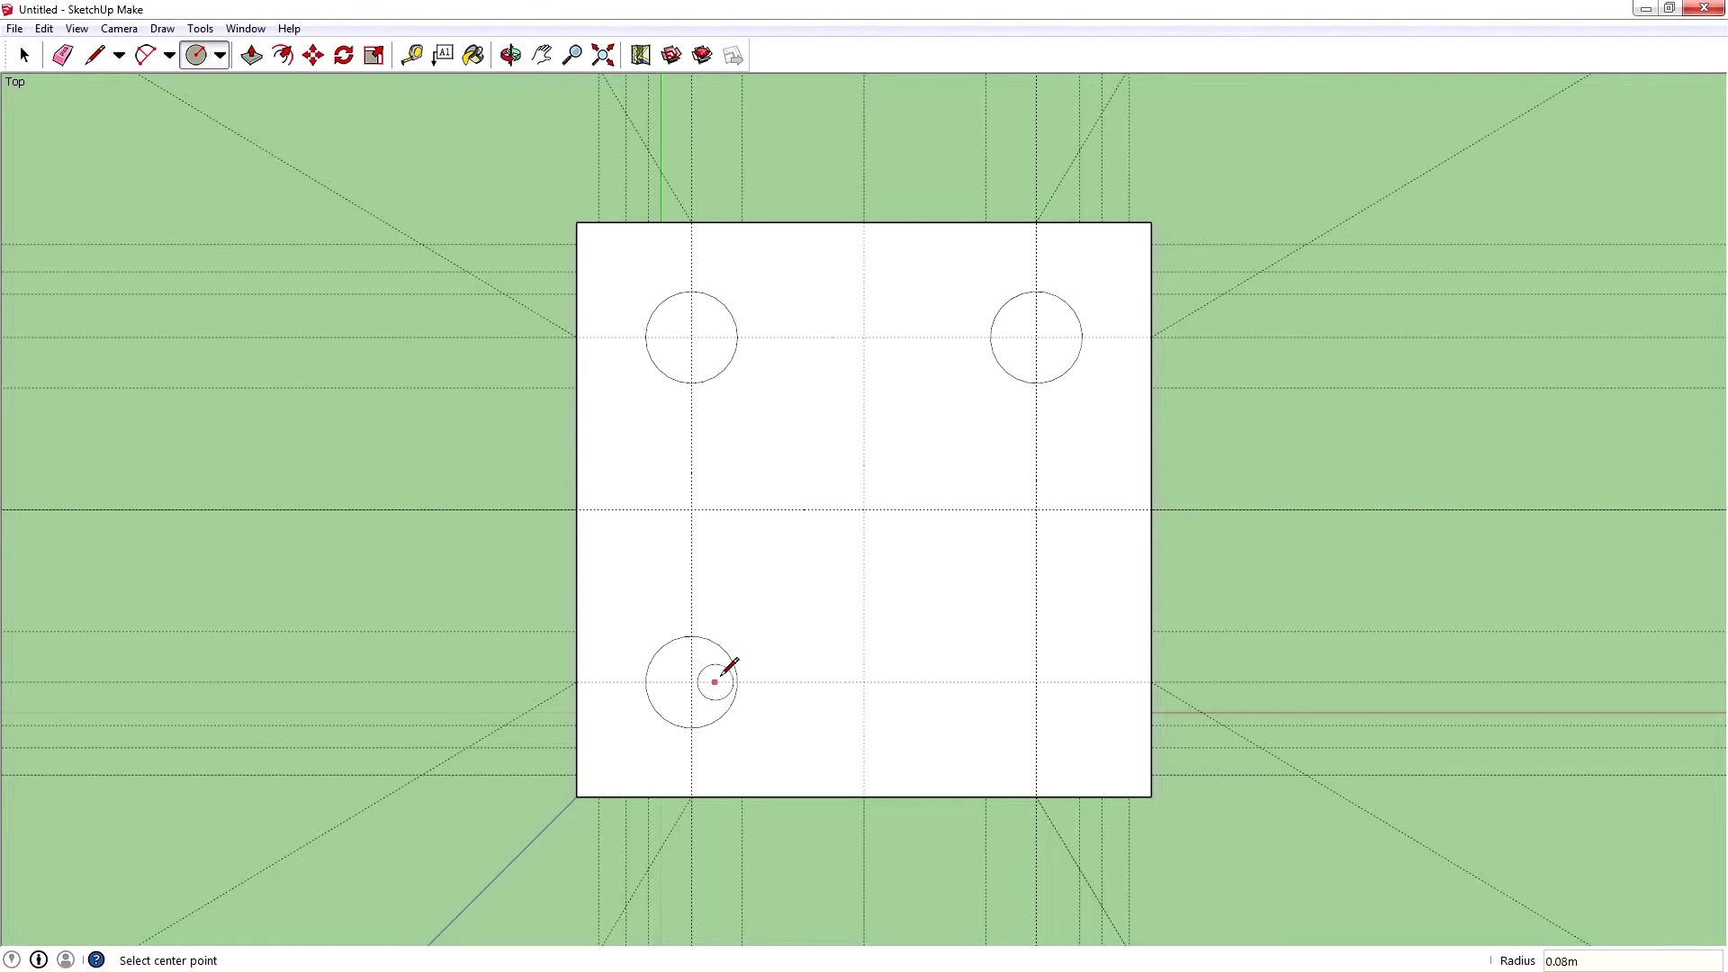
left_click(1036, 682)
left_click(1053, 665)
type("0.08m")
key("Return")
left_click(257, 57)
left_click(697, 325)
Recess the upper-left and upper-right circles into the top face.
left_click(701, 330)
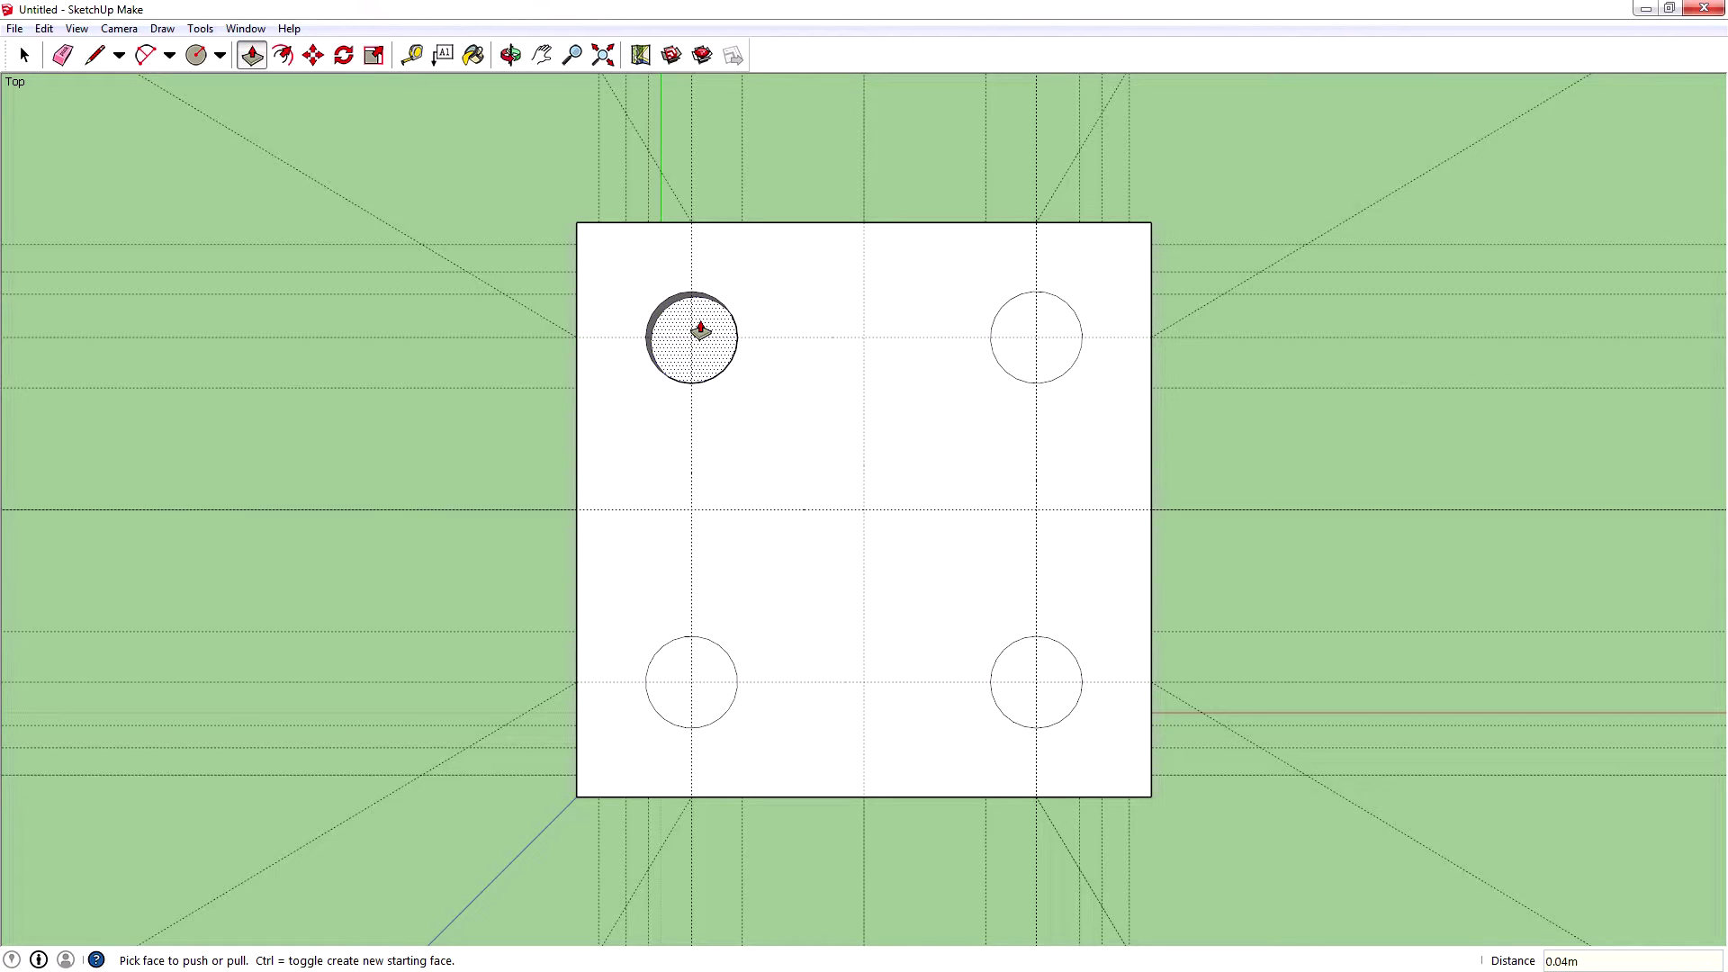
left_click(700, 332)
left_click(700, 331)
left_click(1030, 339)
left_click(1024, 344)
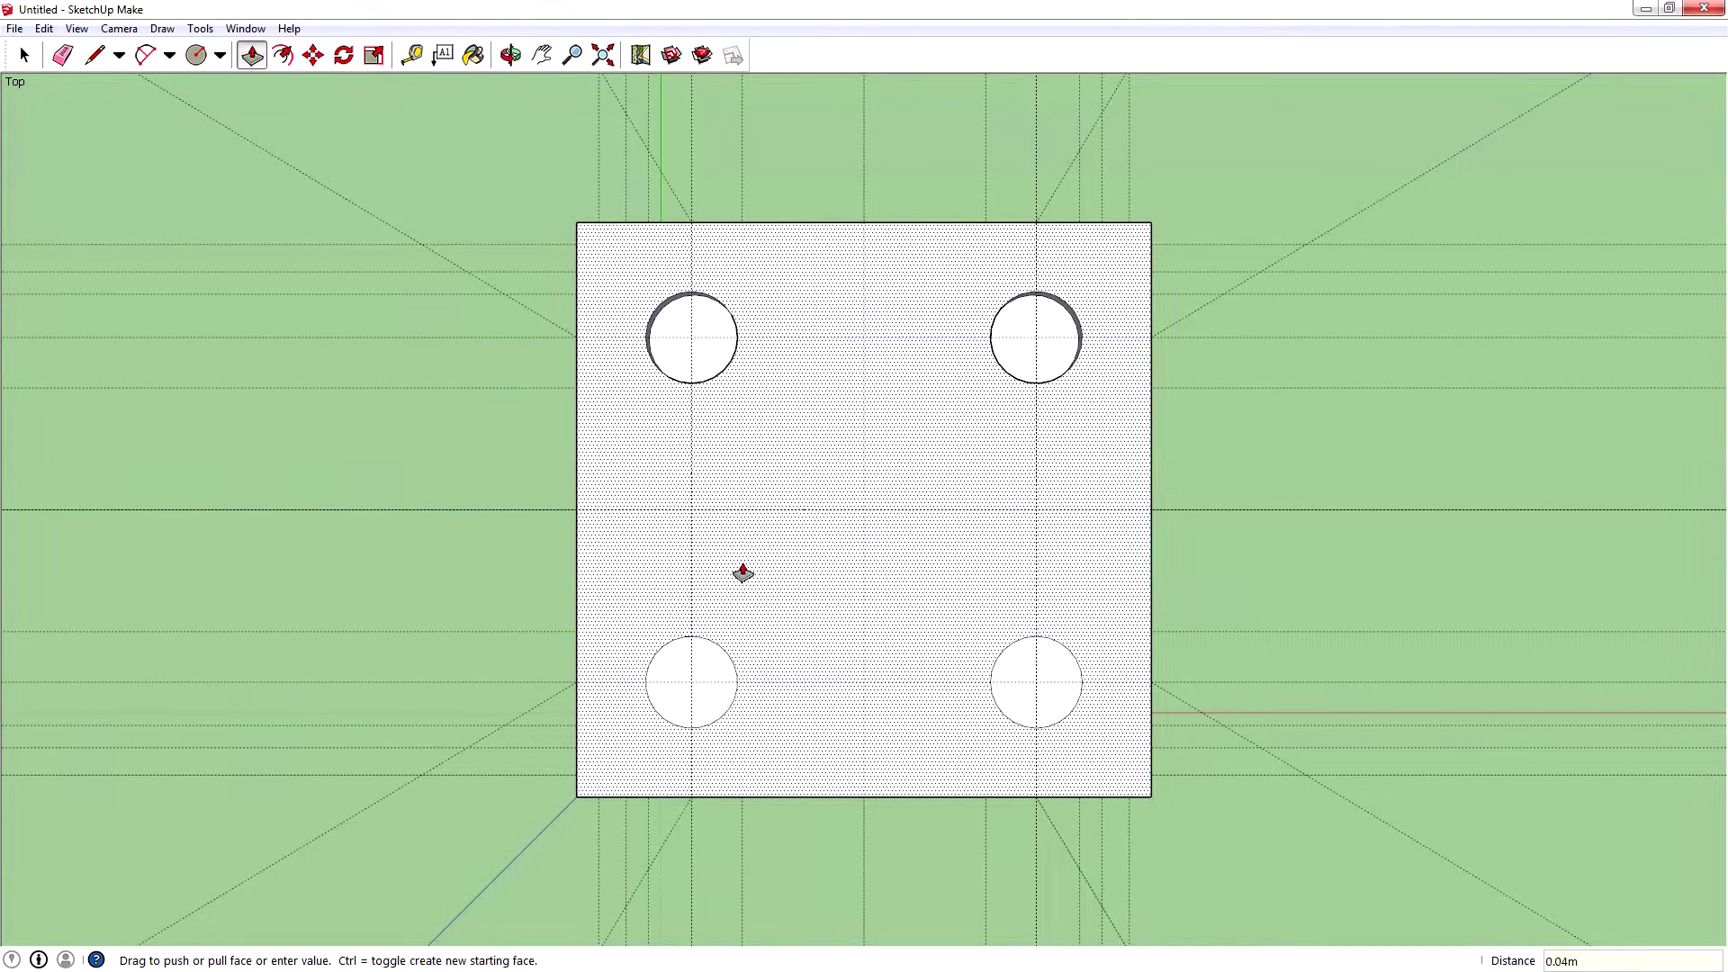
Recess the lower-left and lower-right circles to matching depth and orbit into 3D.
left_click(698, 653)
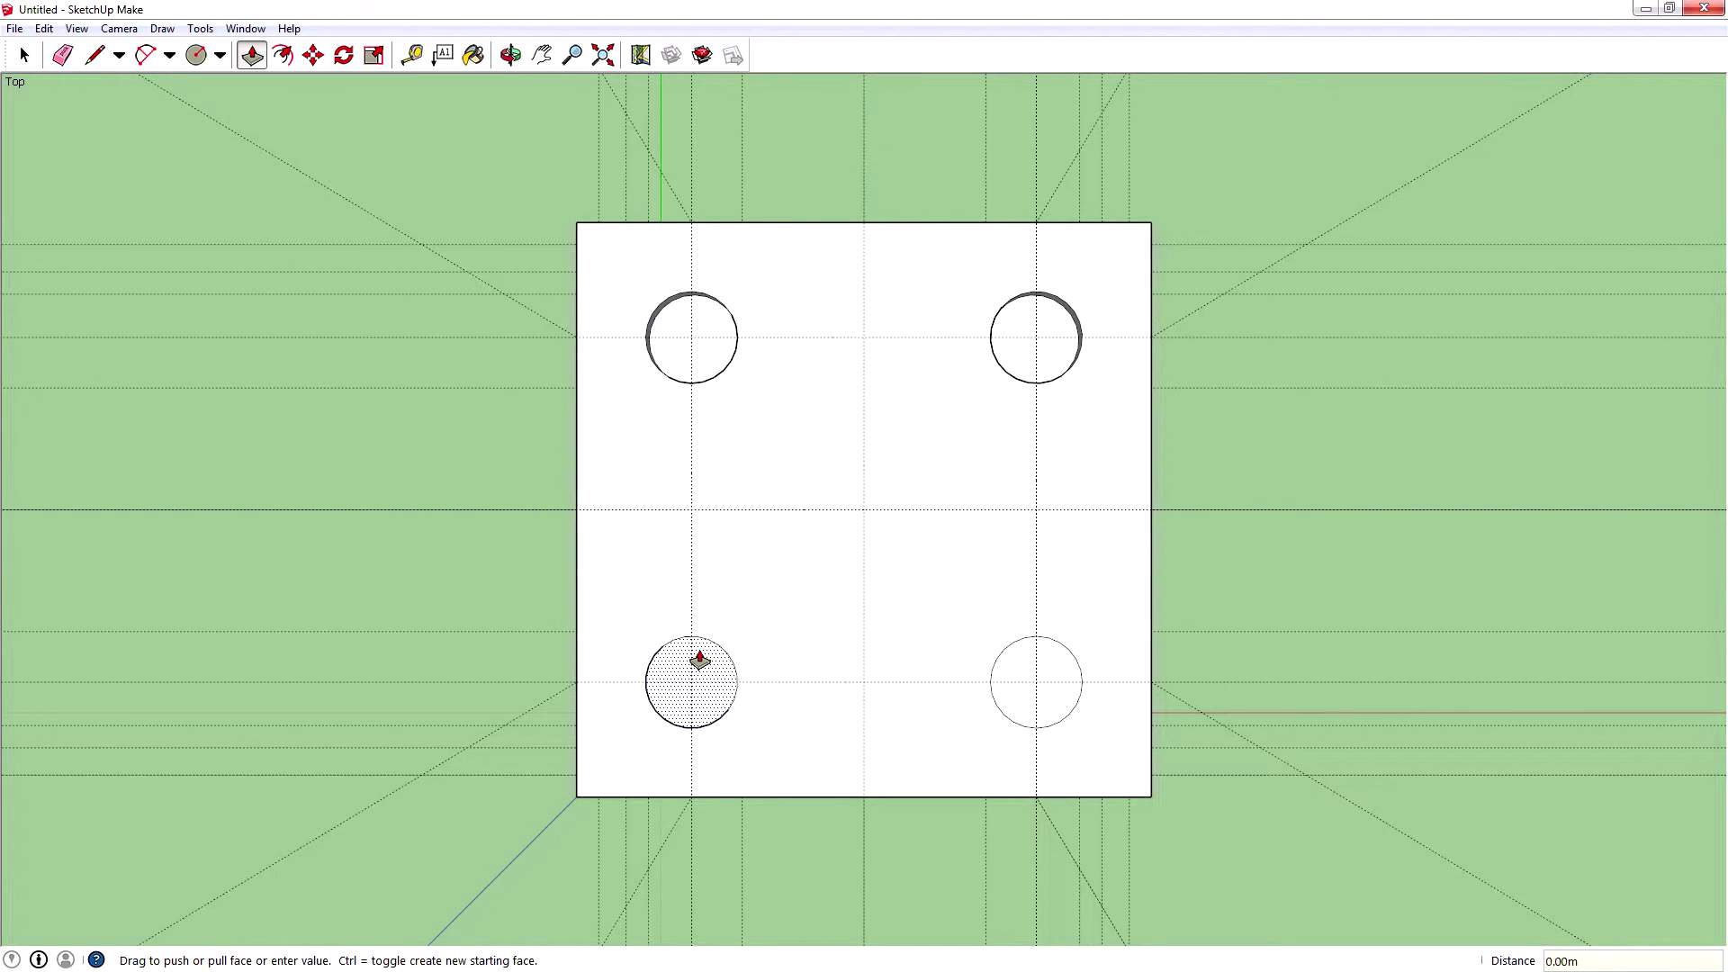
left_click(702, 661)
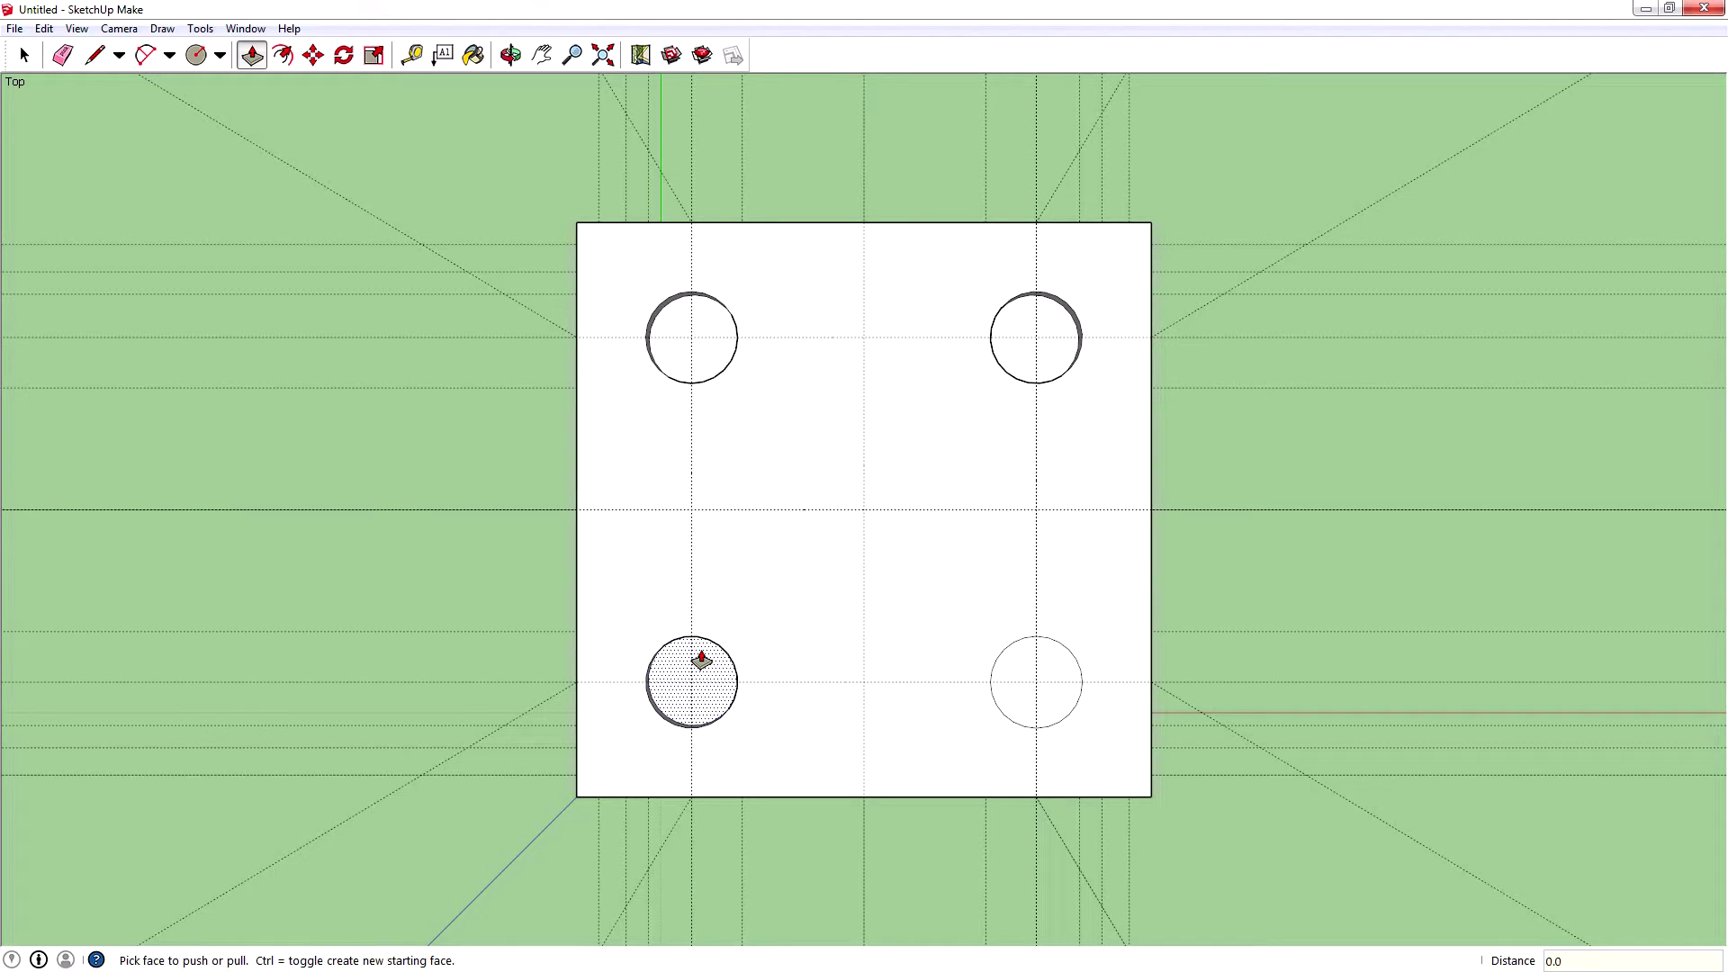
left_click(701, 661)
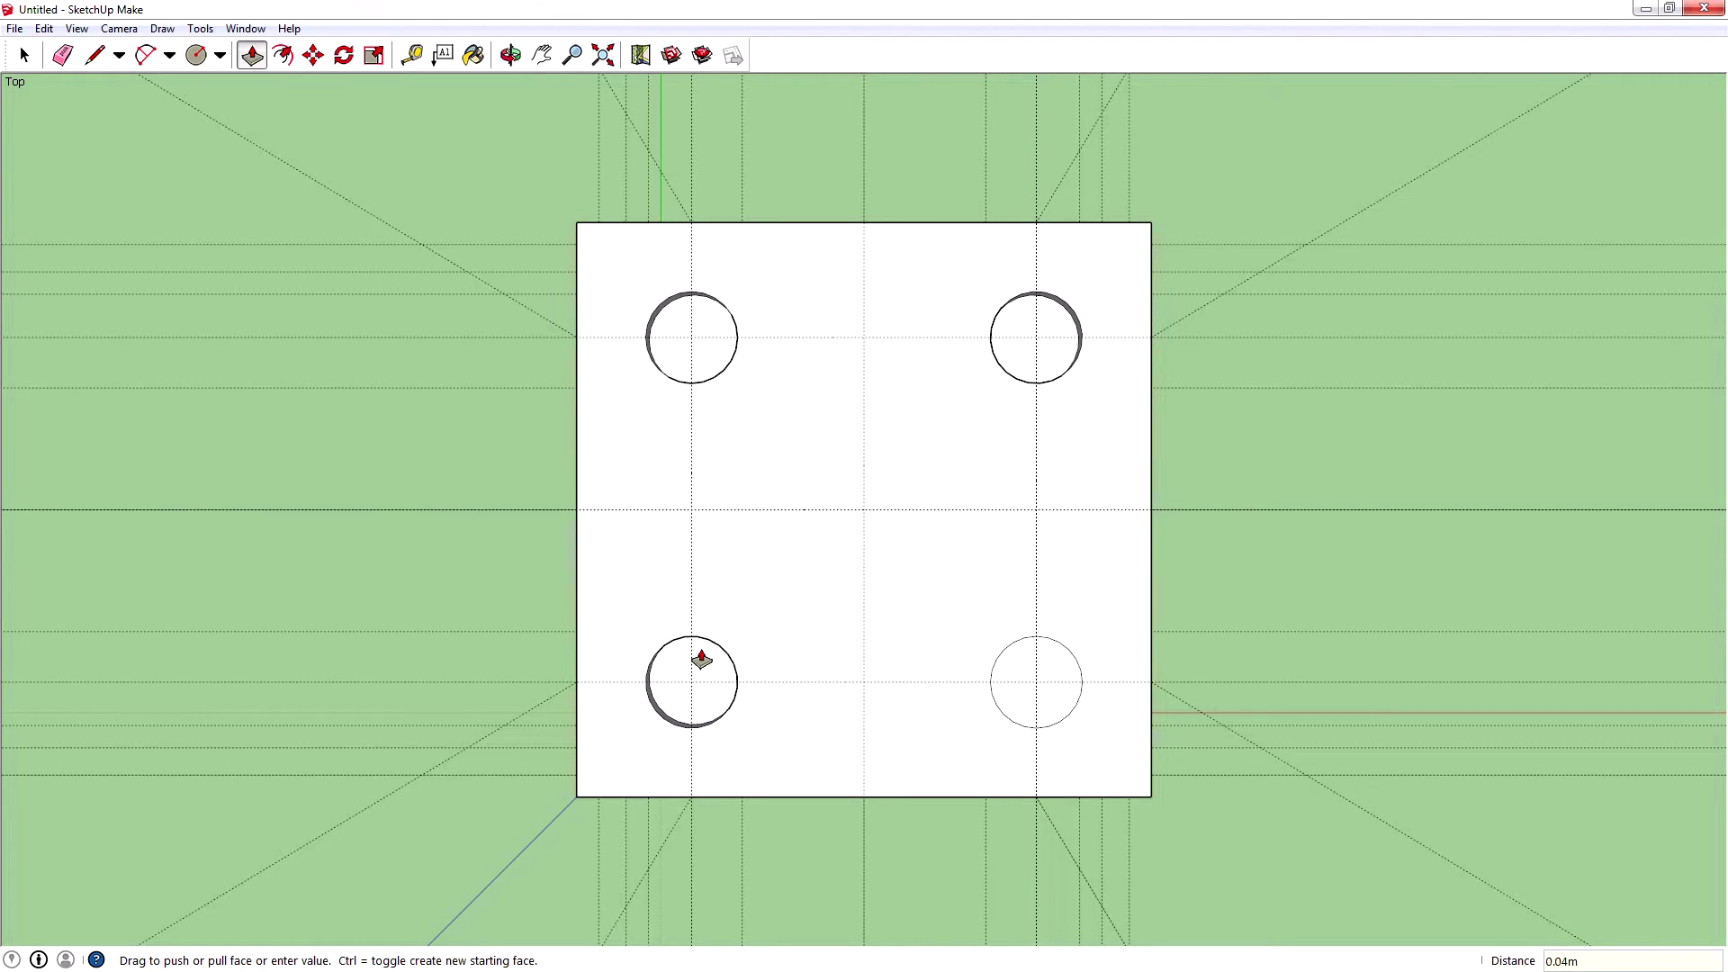
left_click(702, 665)
left_click(1030, 681)
left_click(1031, 682)
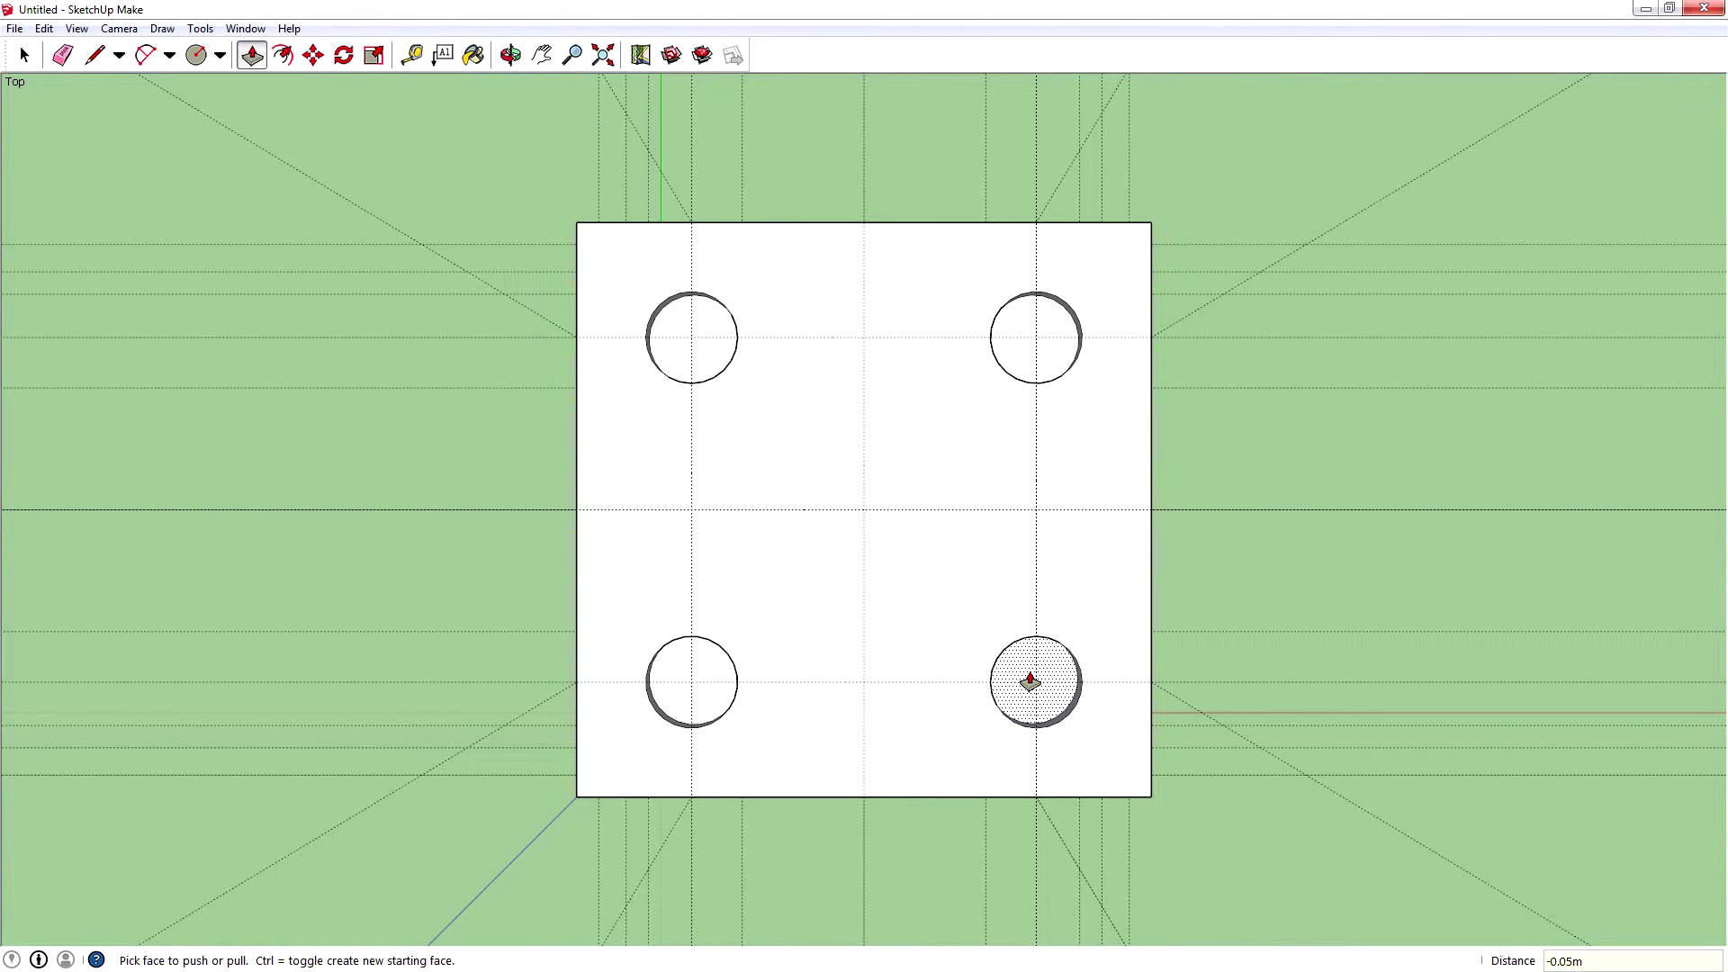
left_click(1030, 681)
middle_click_drag(1319, 658, 1323, 306)
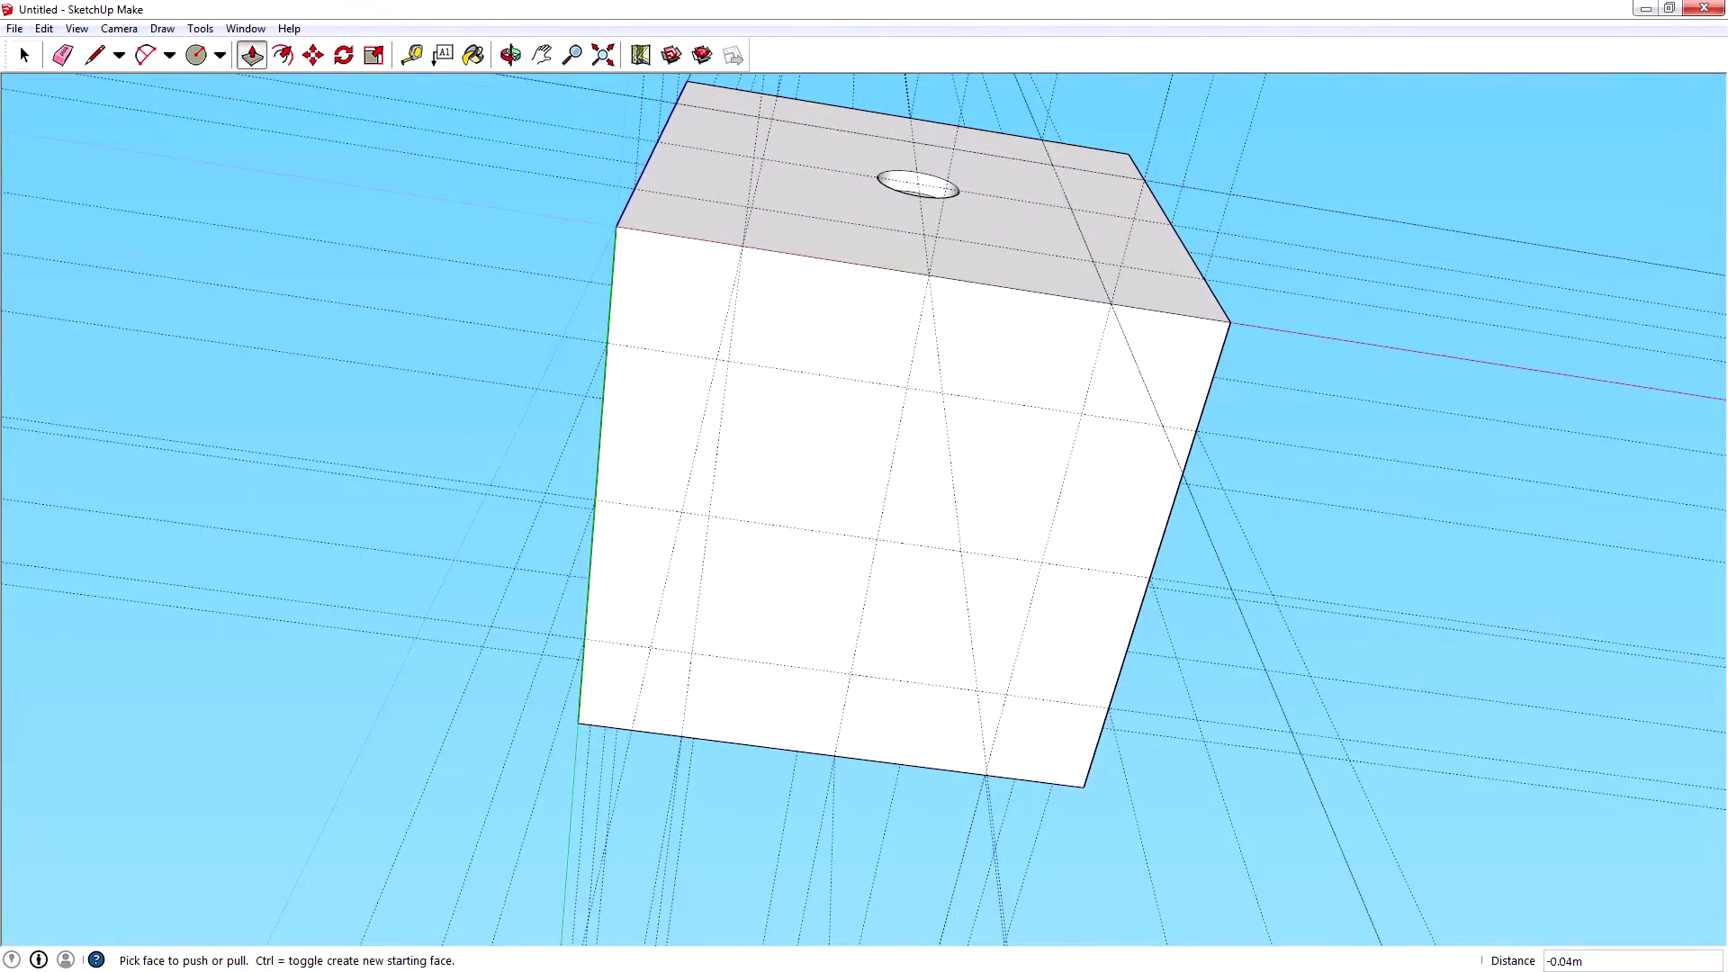
Switch the camera to the standard Bottom view to face the bottom side.
left_click(114, 32)
mouse_move(208, 94)
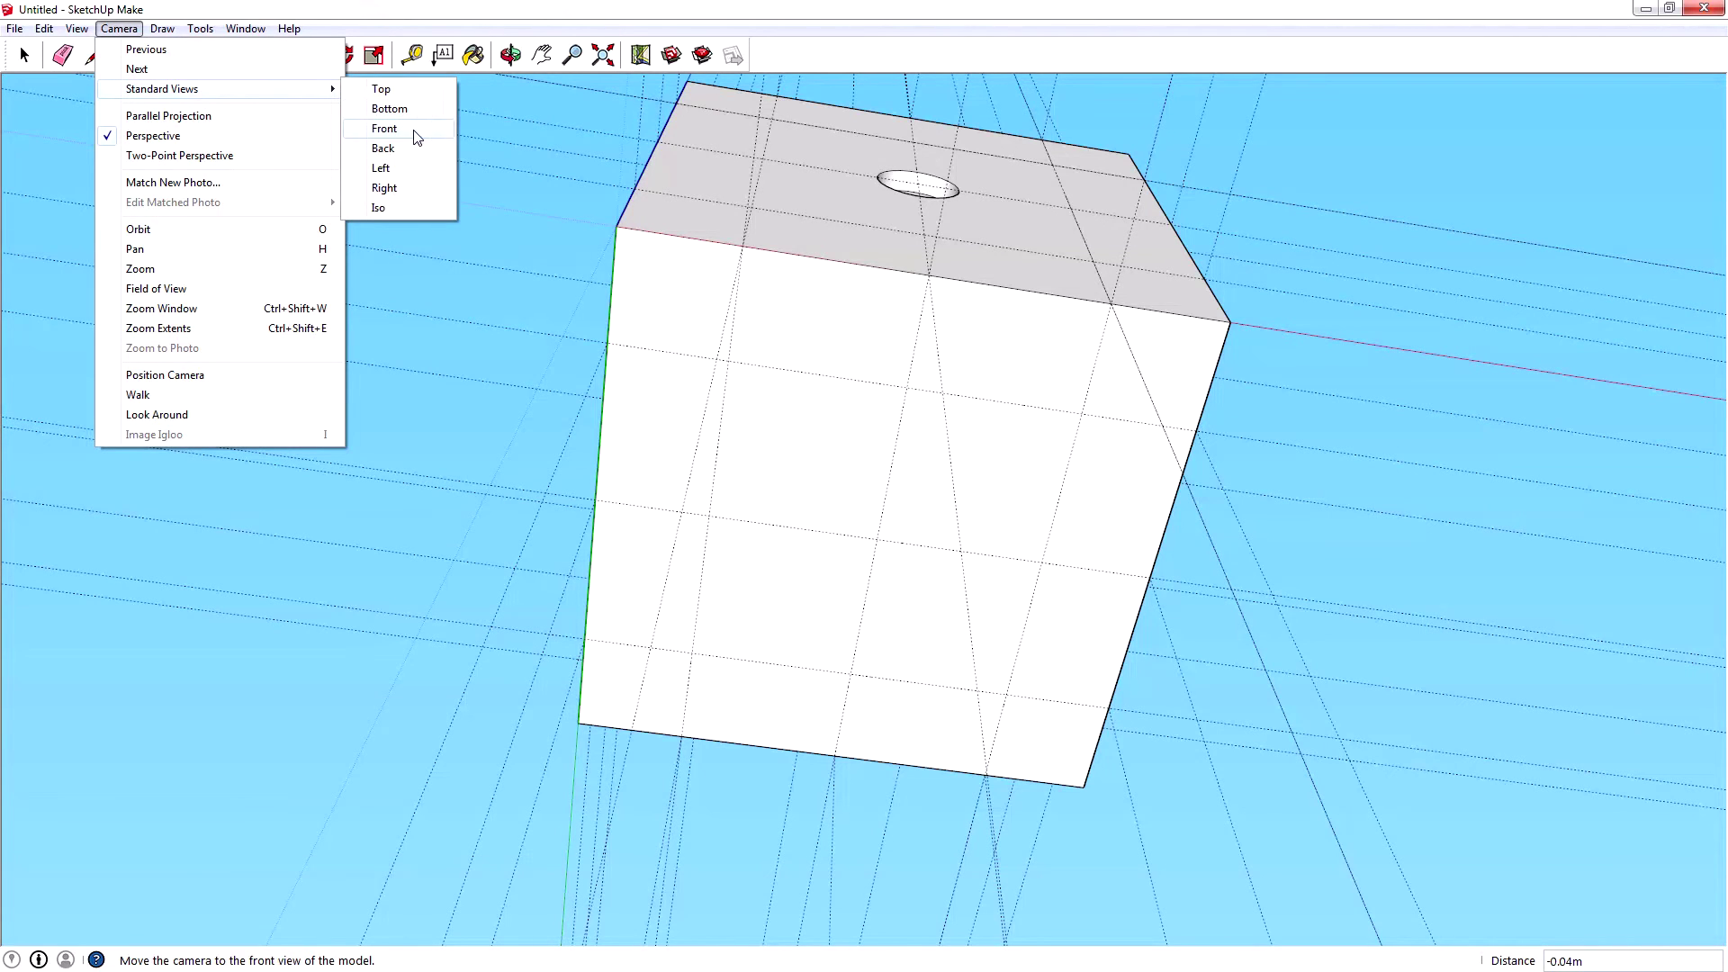
left_click(390, 109)
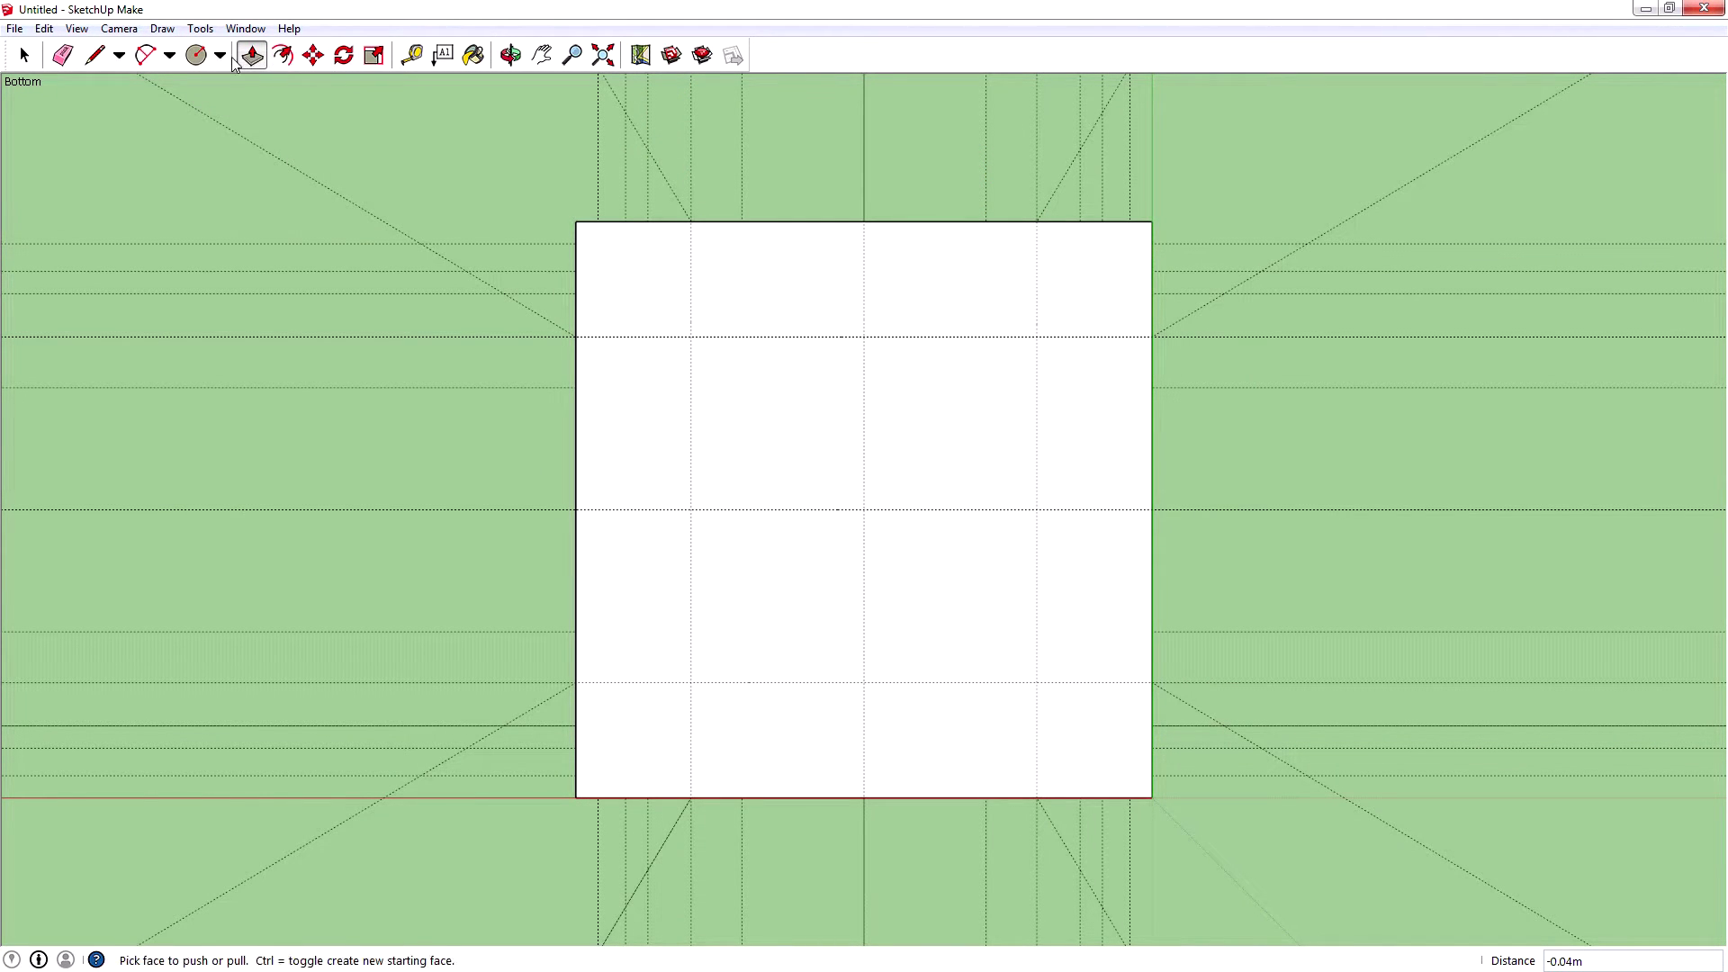
Draw three diagonal 0.08 m circles at the upper-left, middle and lower-right crossings.
left_click(196, 55)
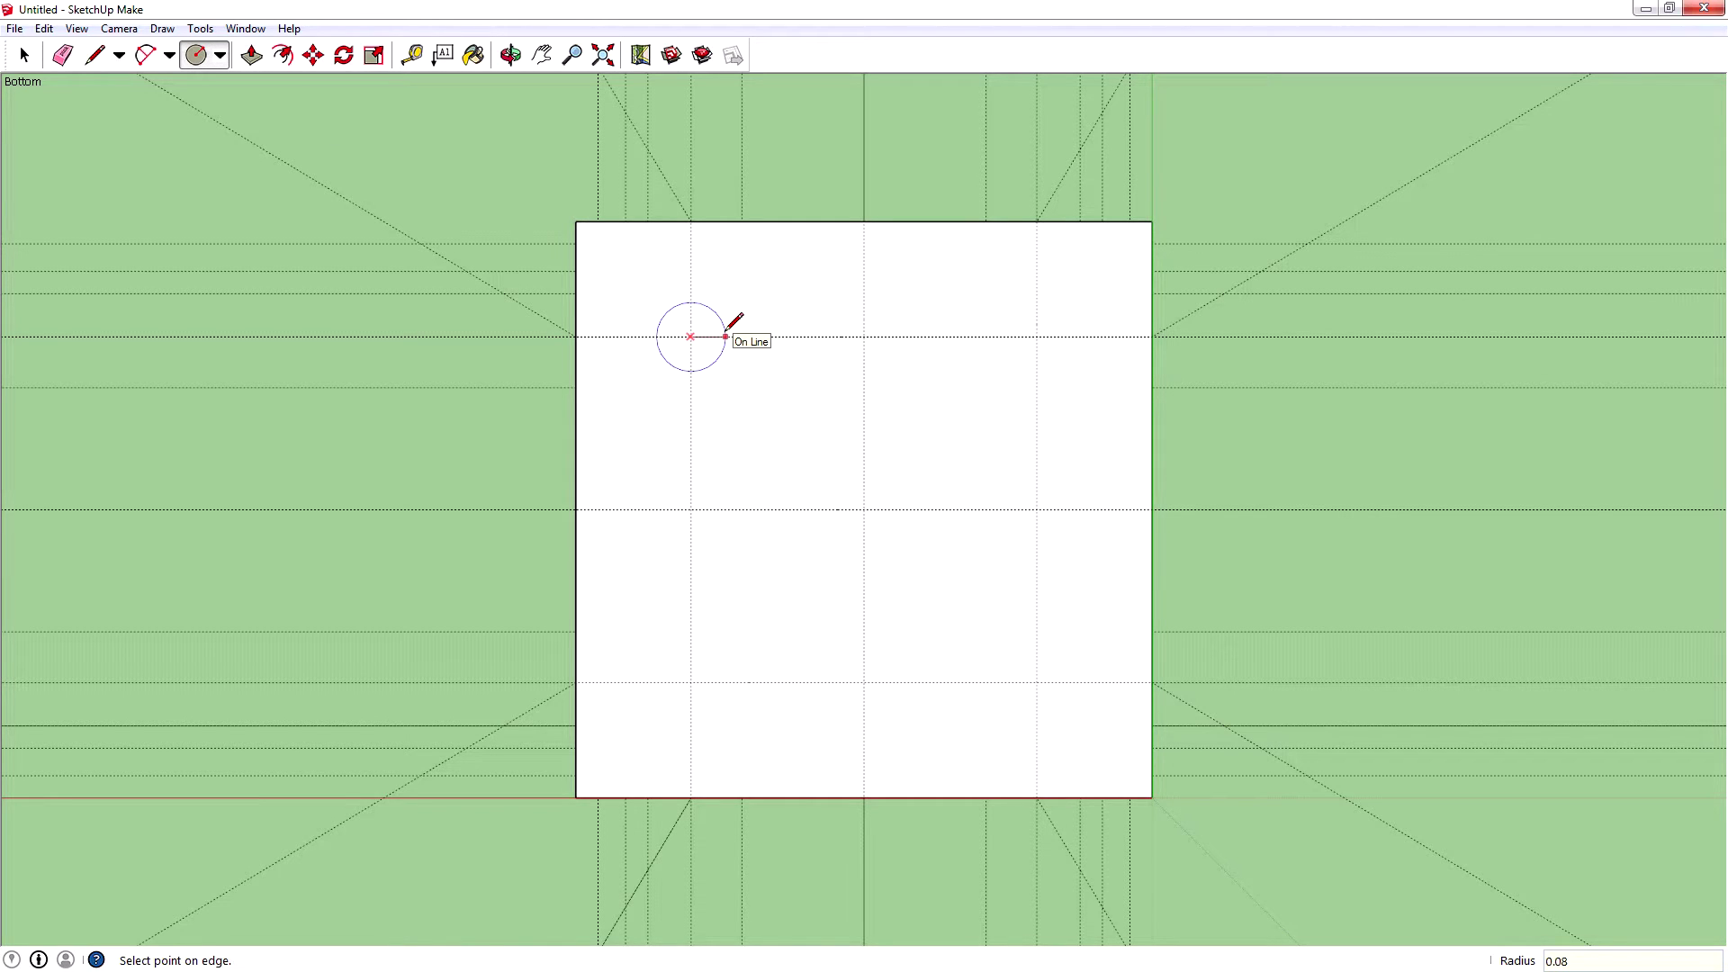
left_click(735, 337)
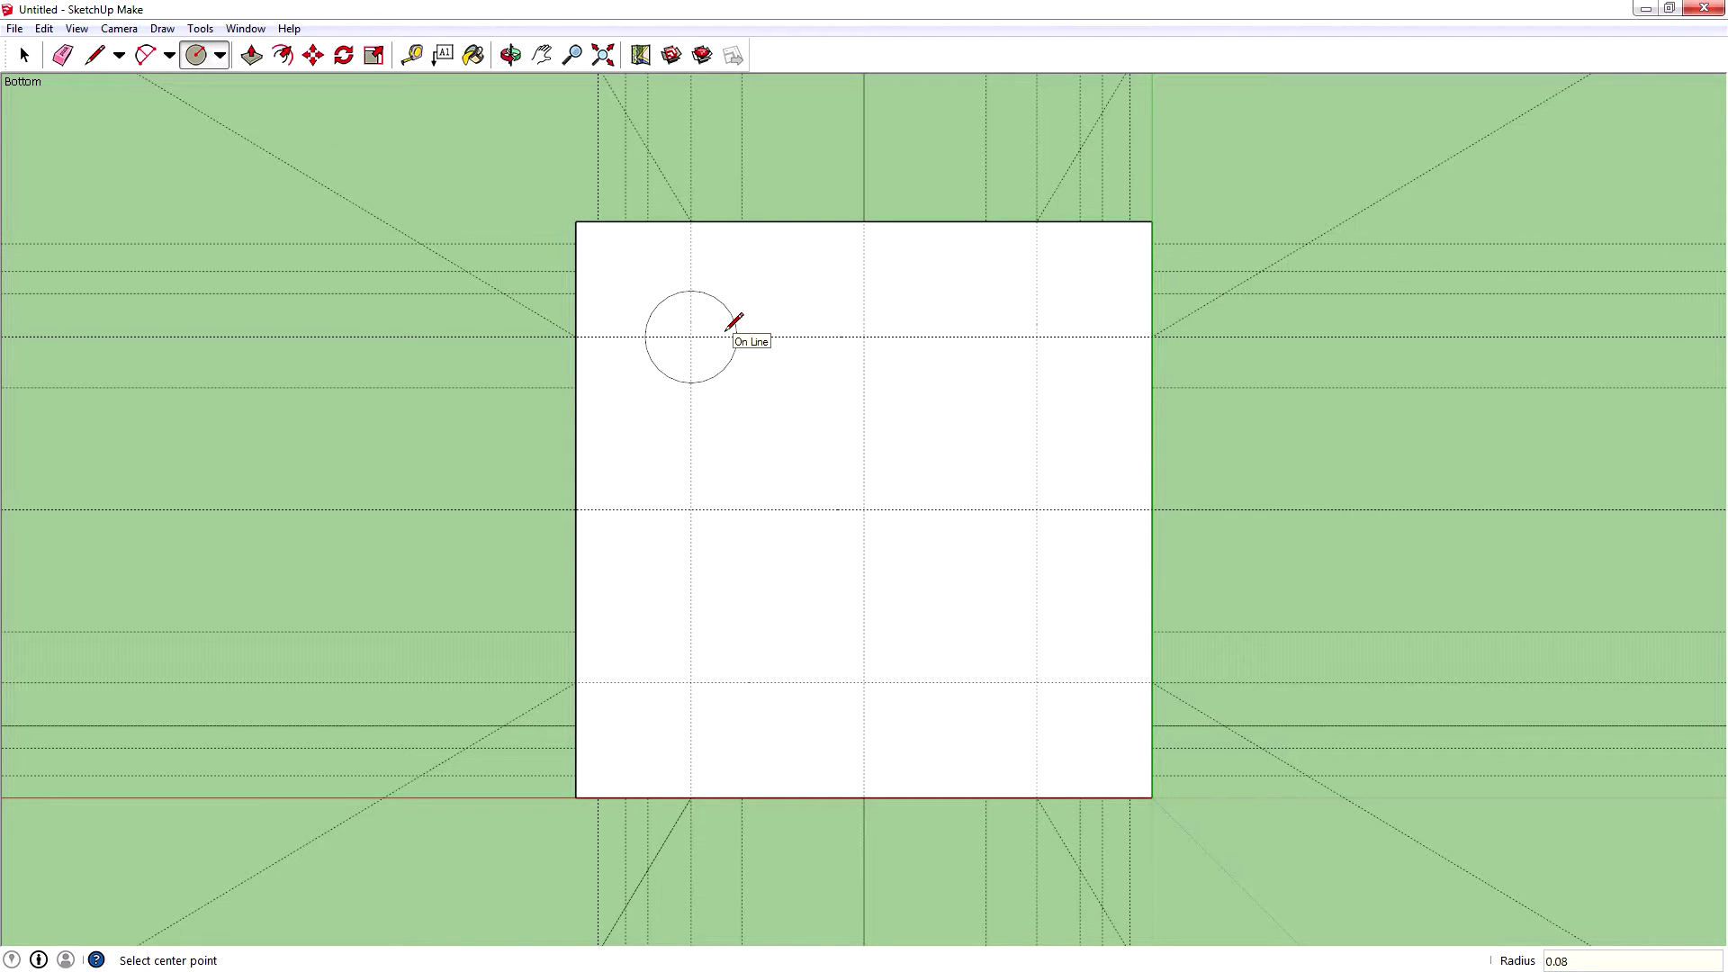
left_click(865, 509)
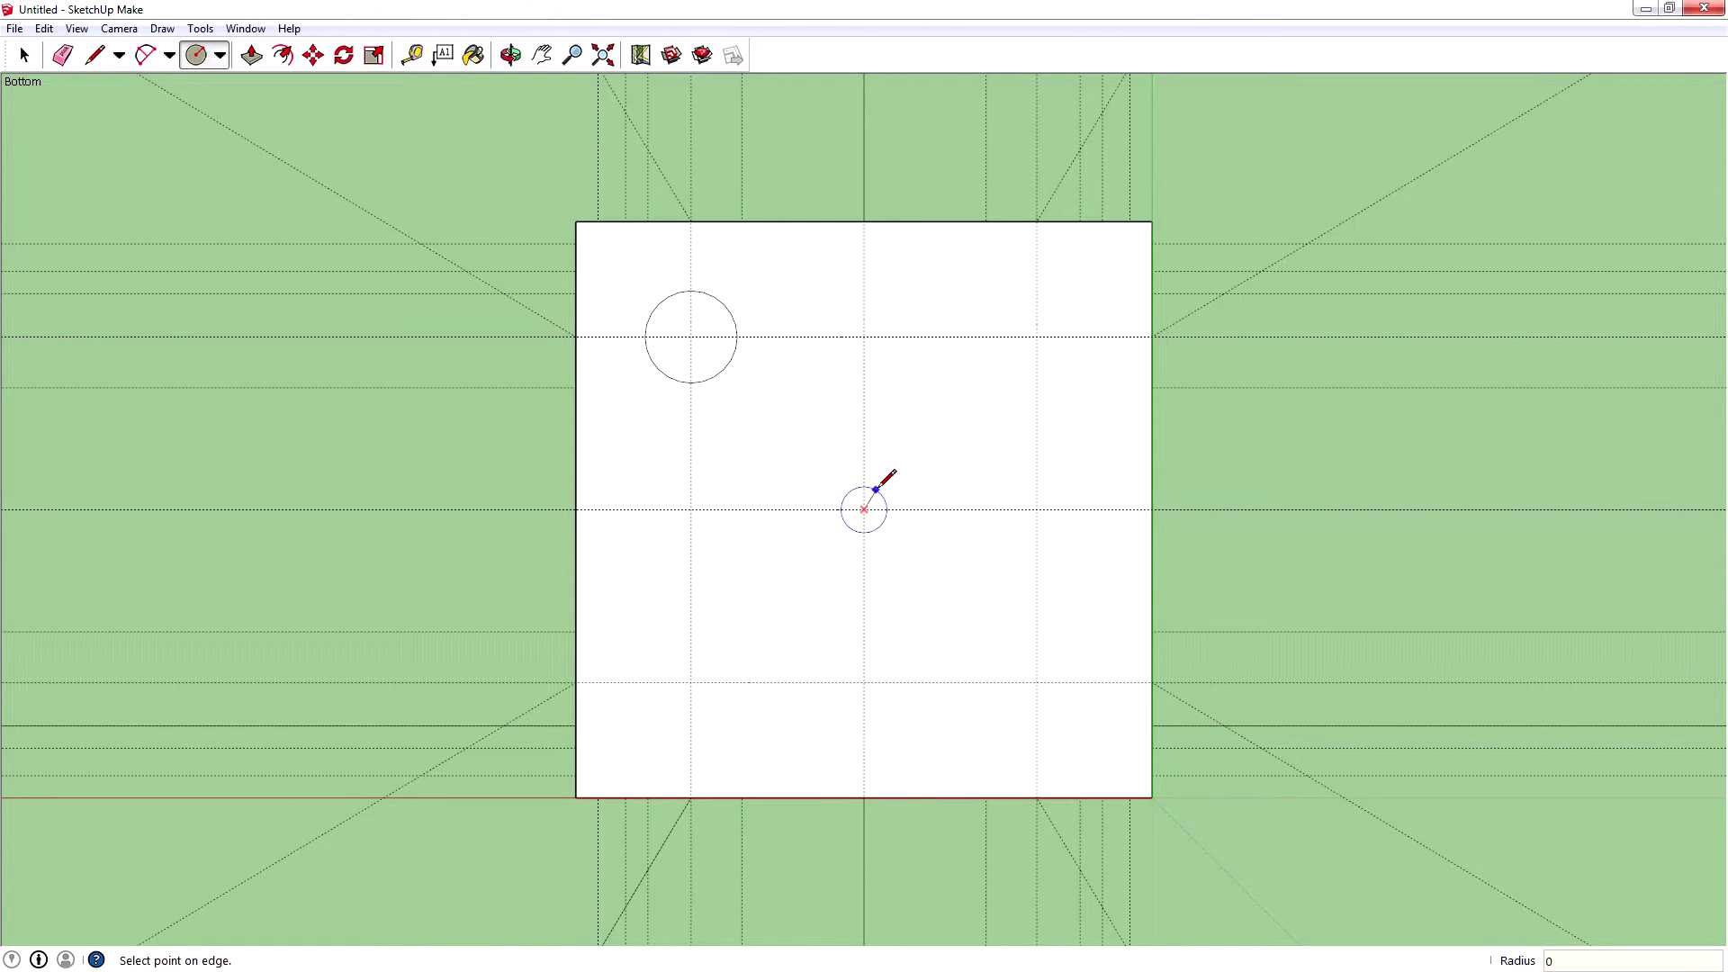
type("0.08m")
key("Return")
left_click(1037, 683)
left_click(1059, 653)
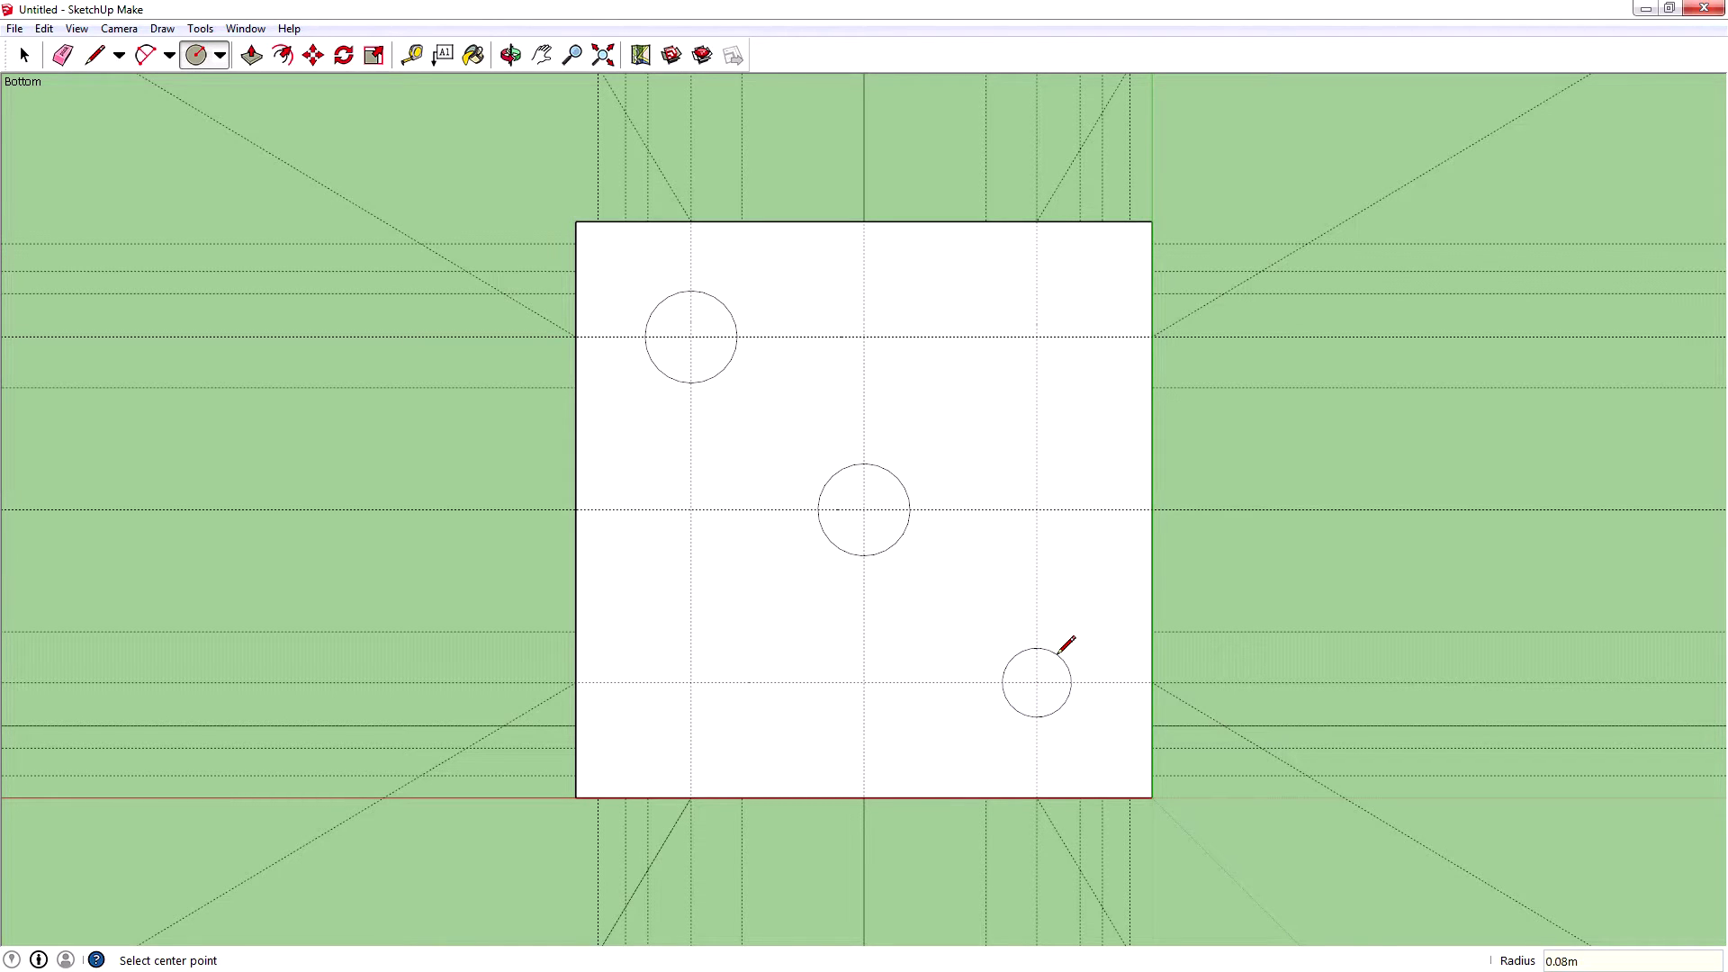
type("0.08m")
key("Return")
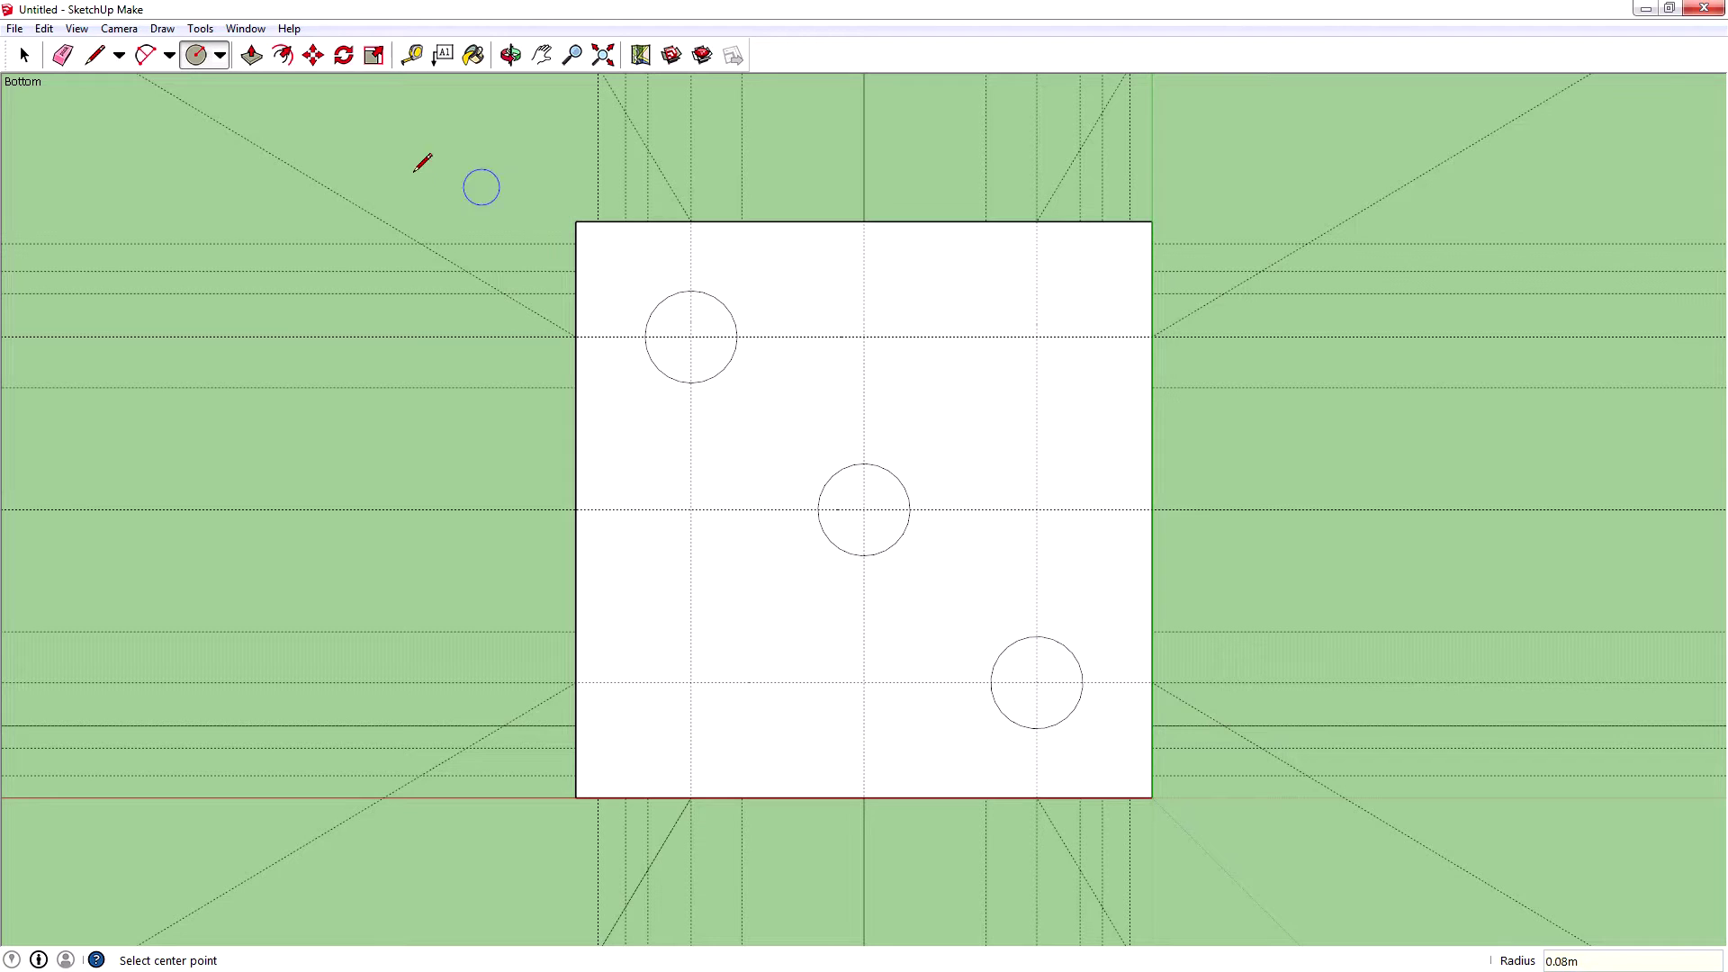
Push the upper-left, centre and bottom-right circles in 0.04 m as pips.
left_click(252, 55)
left_click(705, 315)
left_click(704, 322)
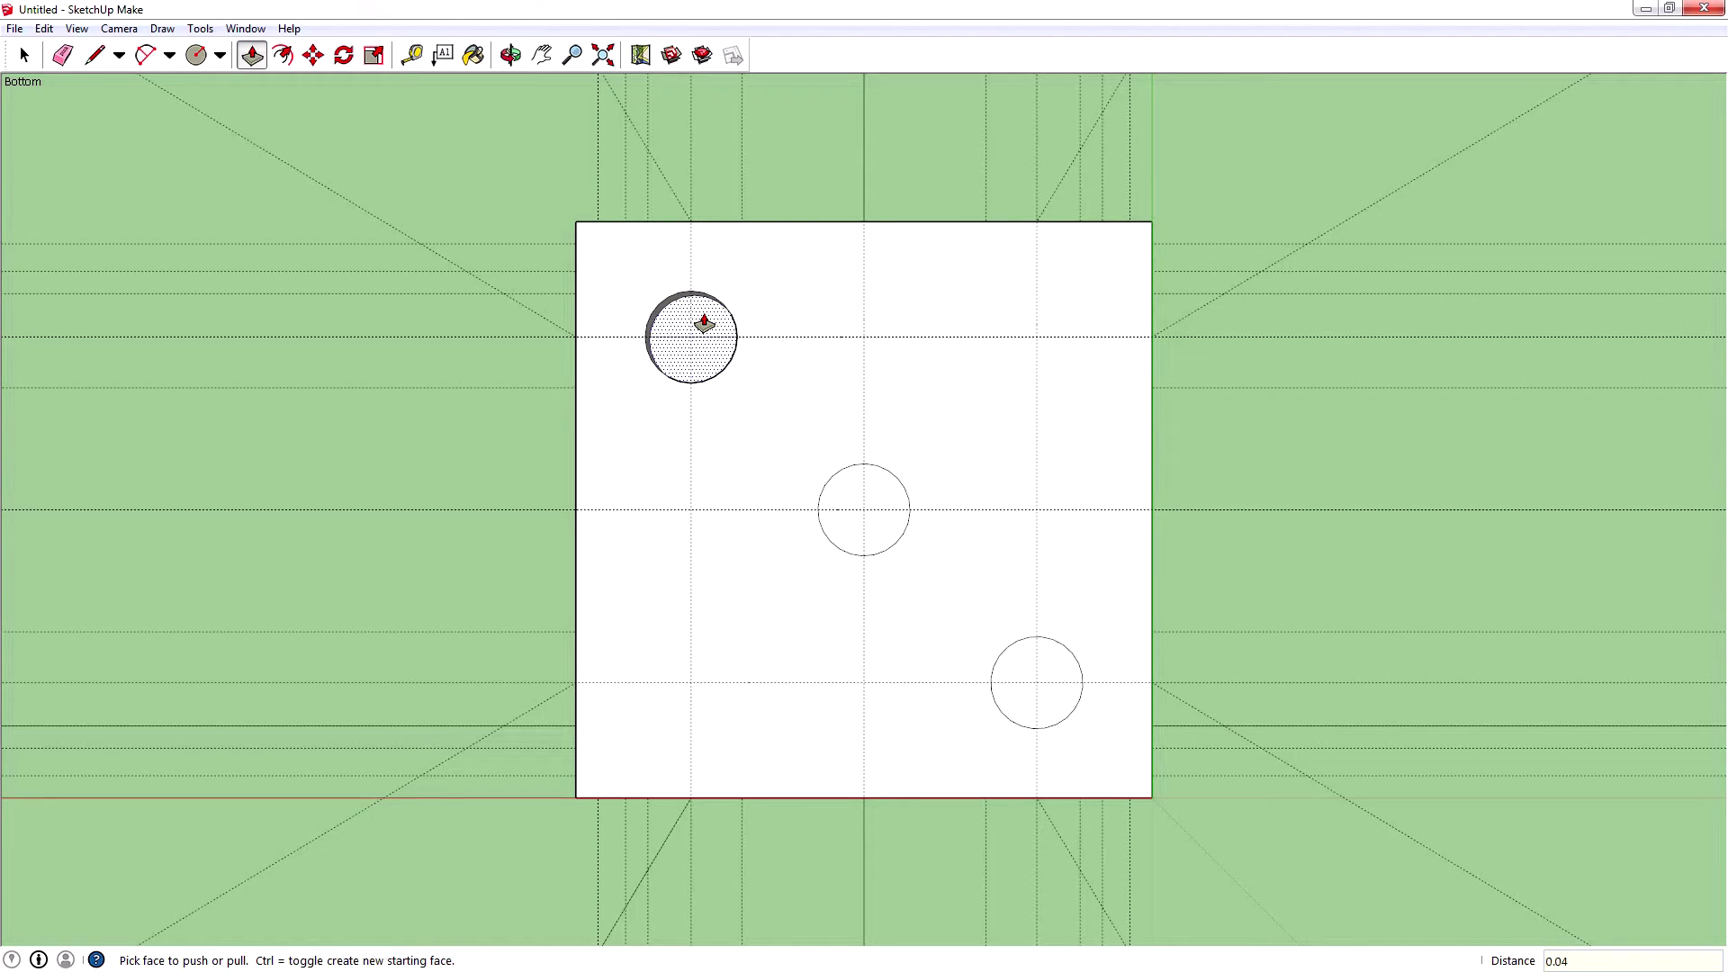
left_click(705, 323)
key("Escape")
left_click(875, 502)
left_click(872, 509)
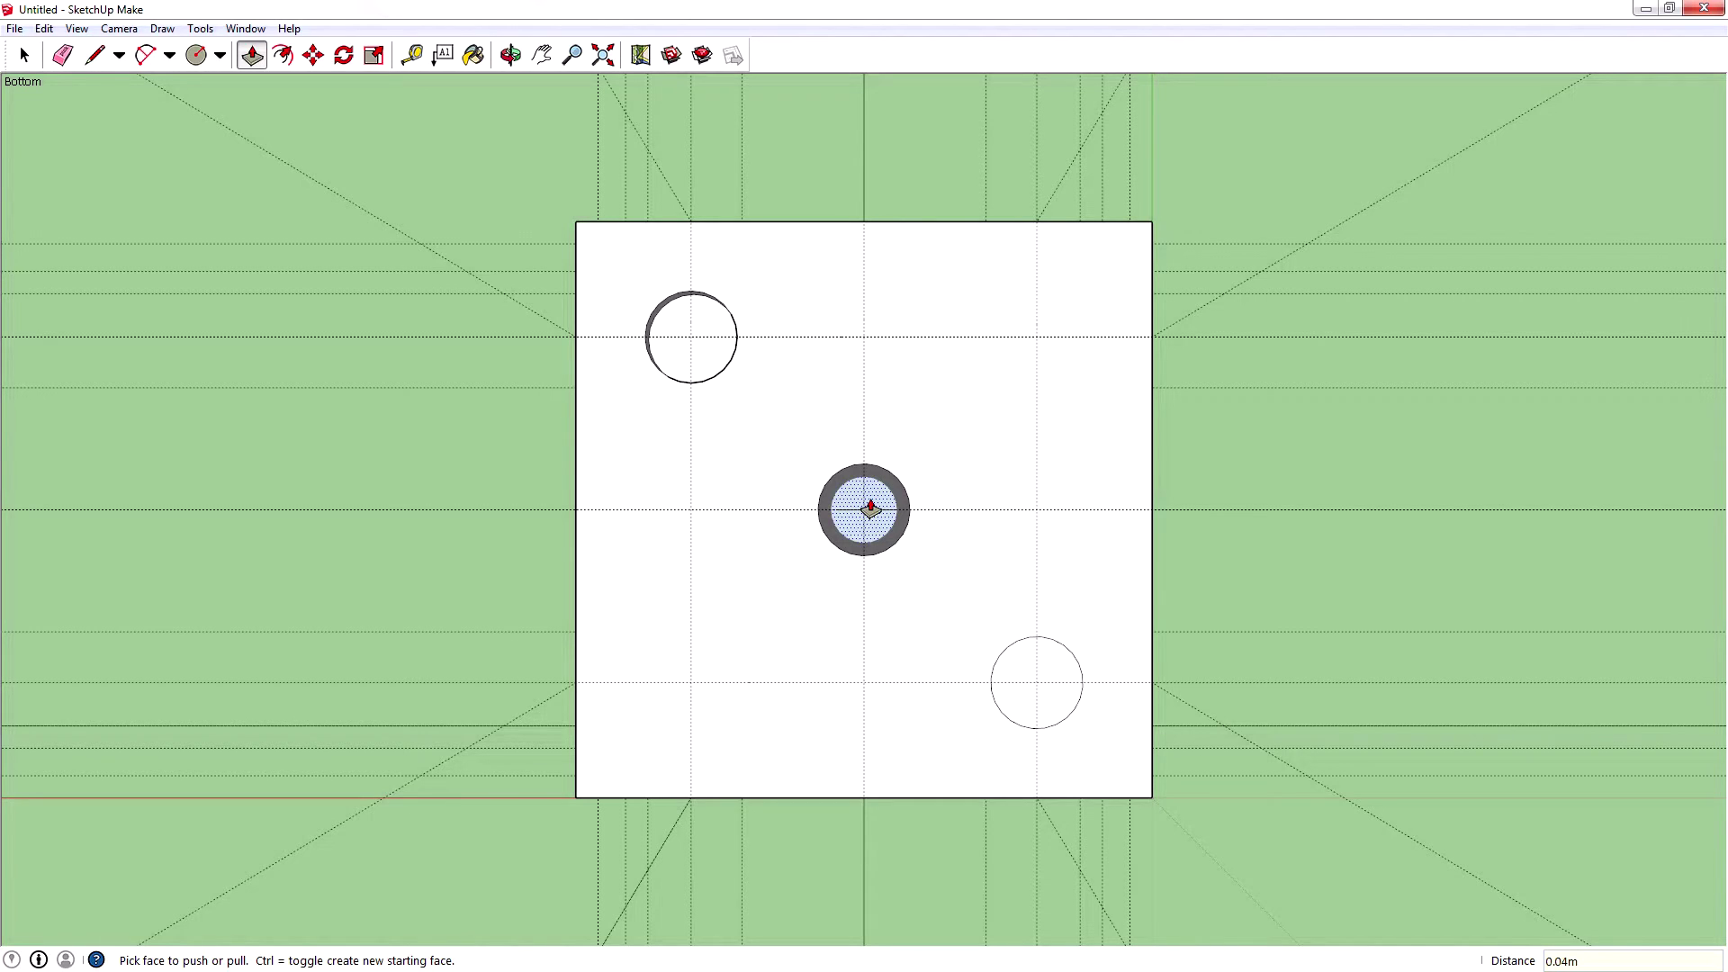
left_click(870, 509)
left_click(1040, 680)
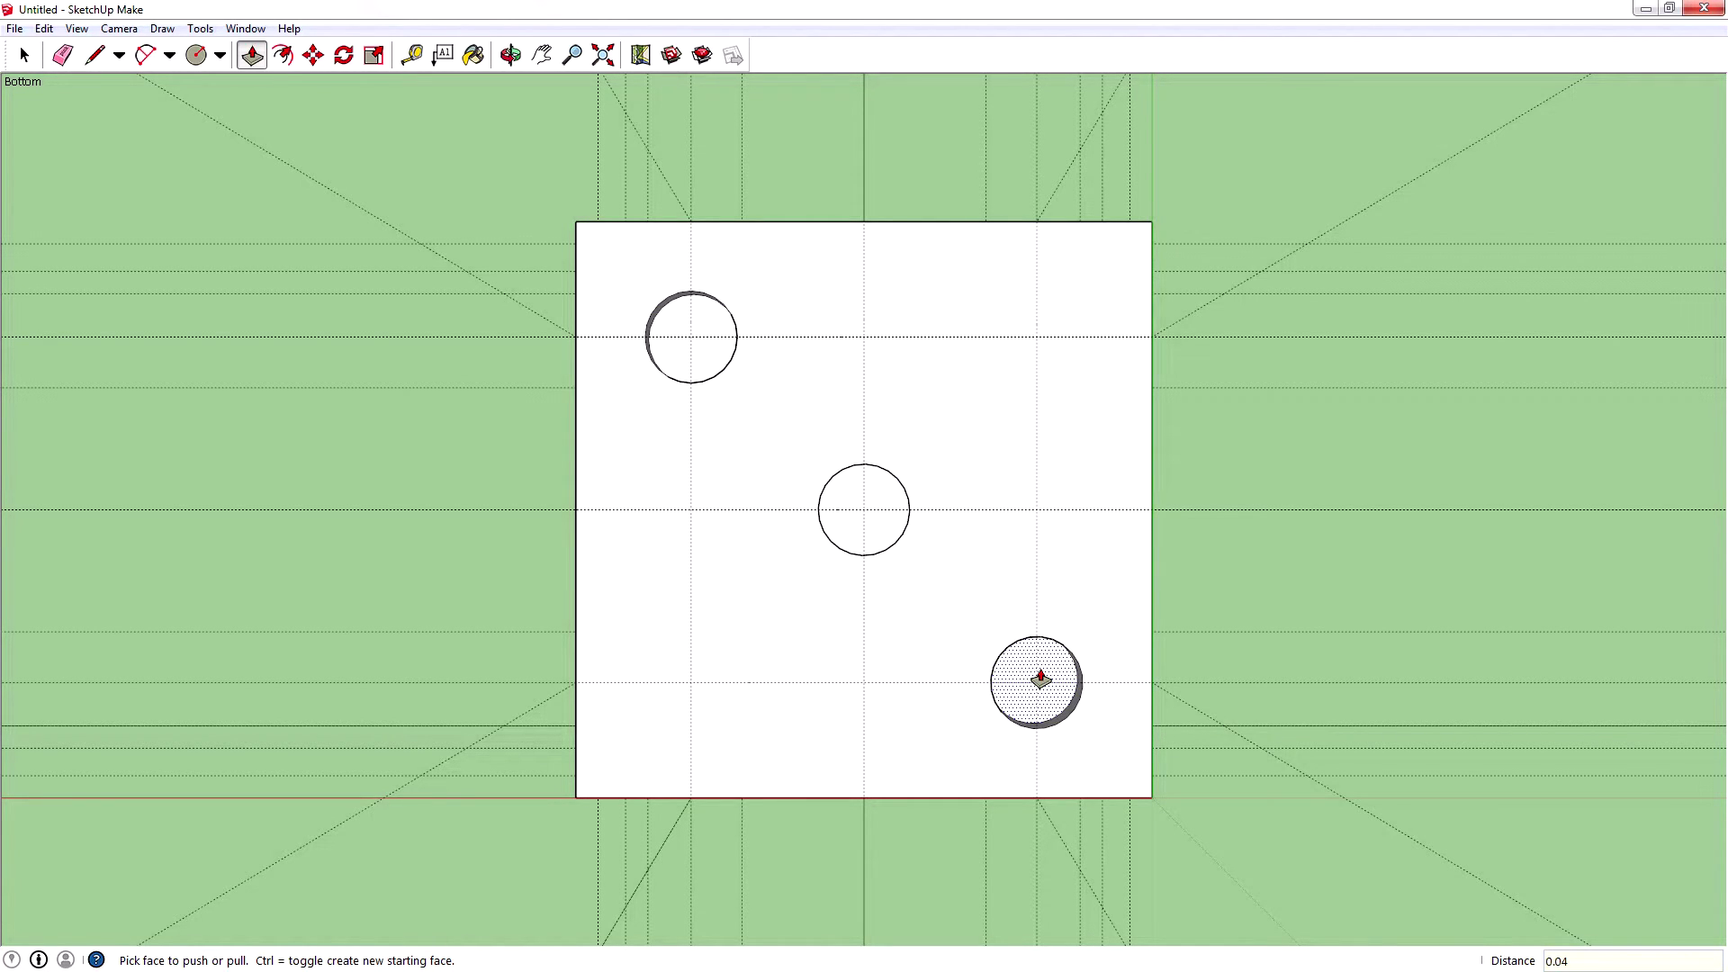
left_click(1040, 680)
Orbit the die to bring a blank face to the front.
middle_click_drag(1030, 231, 432, 301)
middle_click_drag(1227, 270, 1438, 813)
left_click_drag(1439, 813, 649, 630)
key("p")
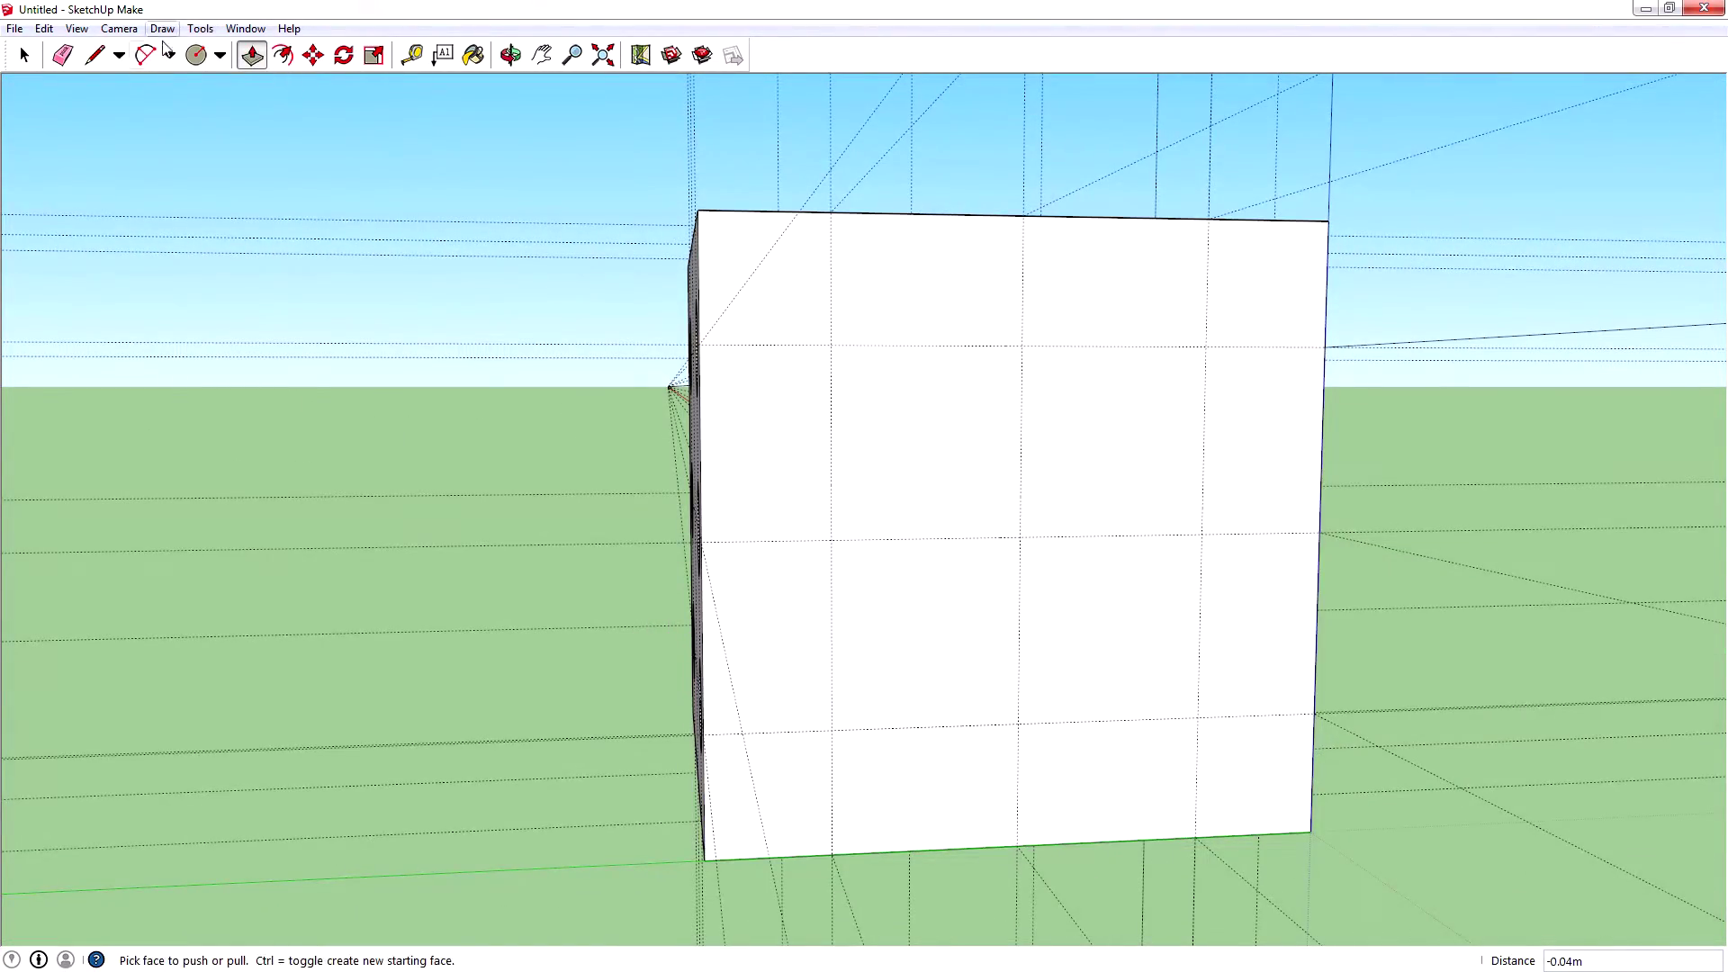
Draw 0.08 m circles at the upper-left and lower-right guide crossings.
left_click(196, 55)
left_click(831, 344)
left_click(883, 363)
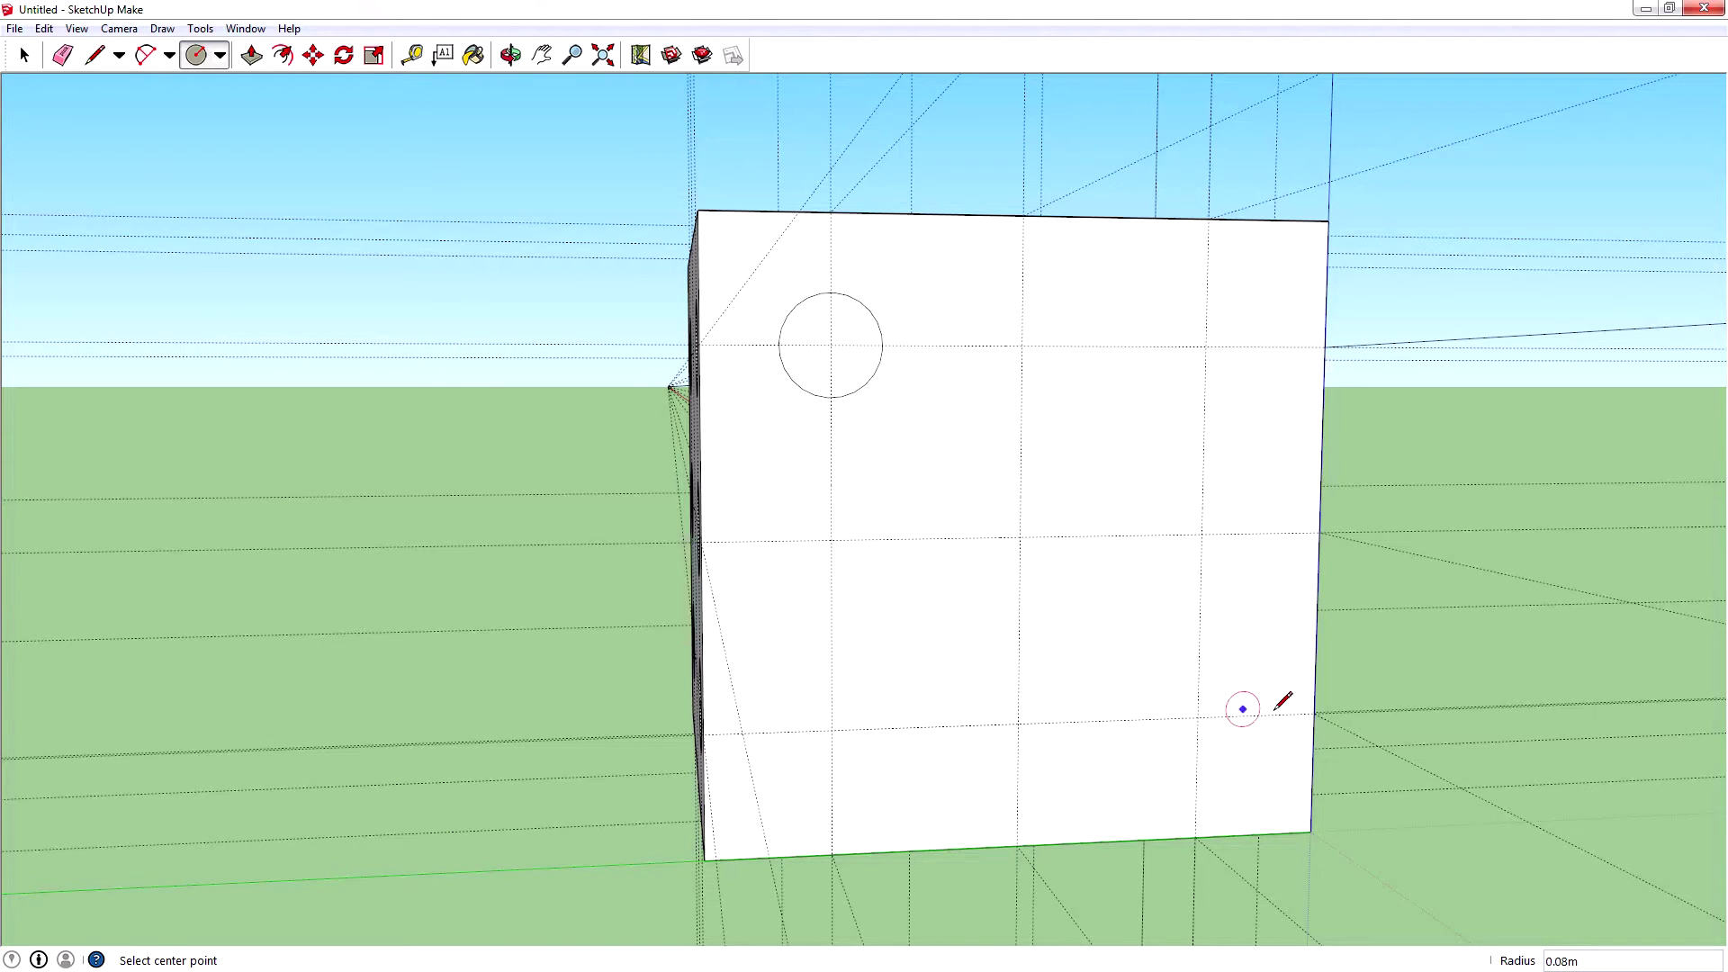
left_click(1199, 717)
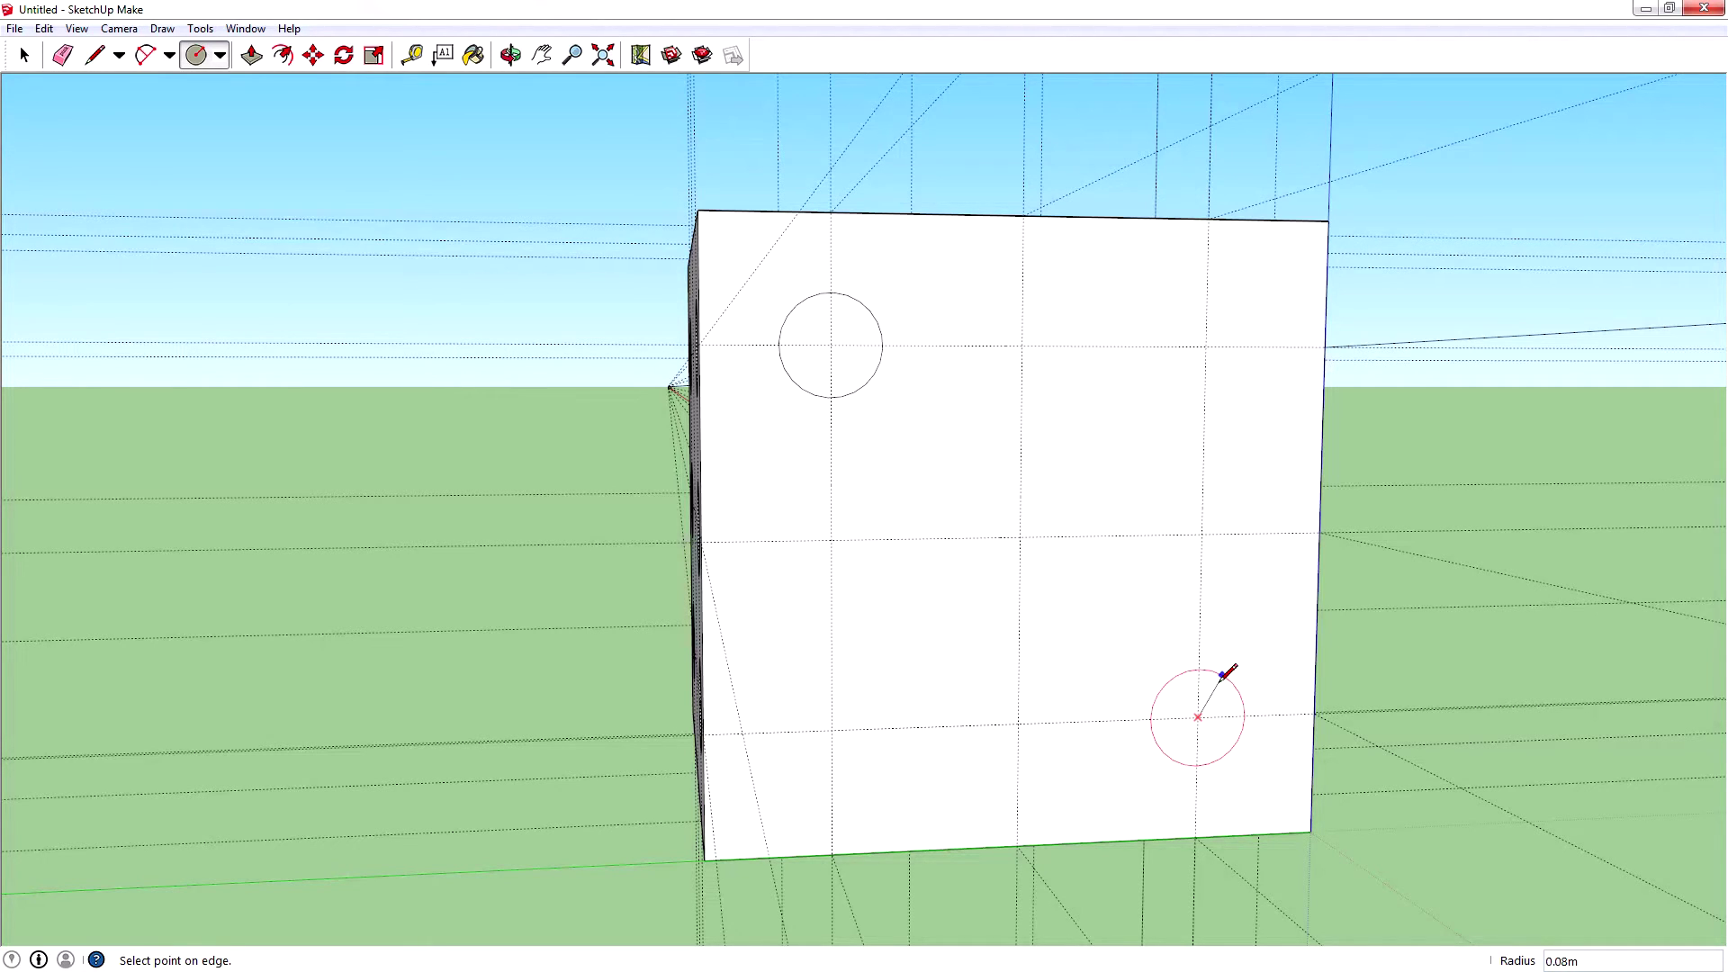
left_click(1222, 674)
Push both circles in to the same depth as recessed pips.
left_click(252, 56)
left_click(842, 326)
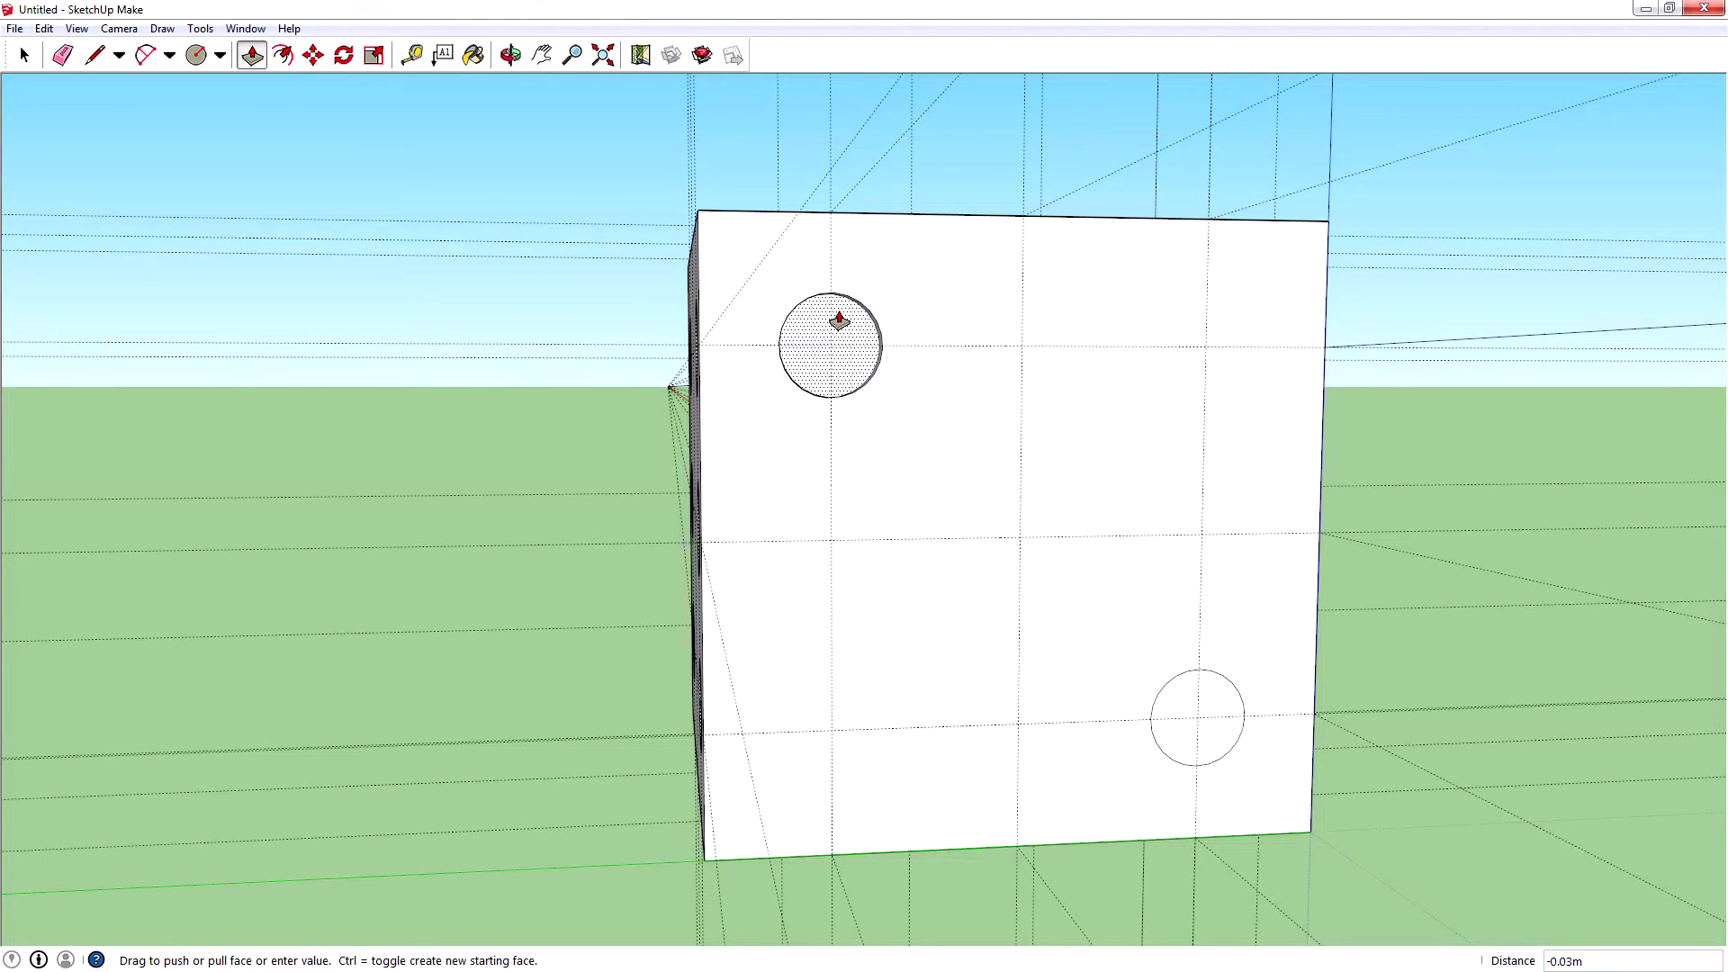
left_click(838, 320)
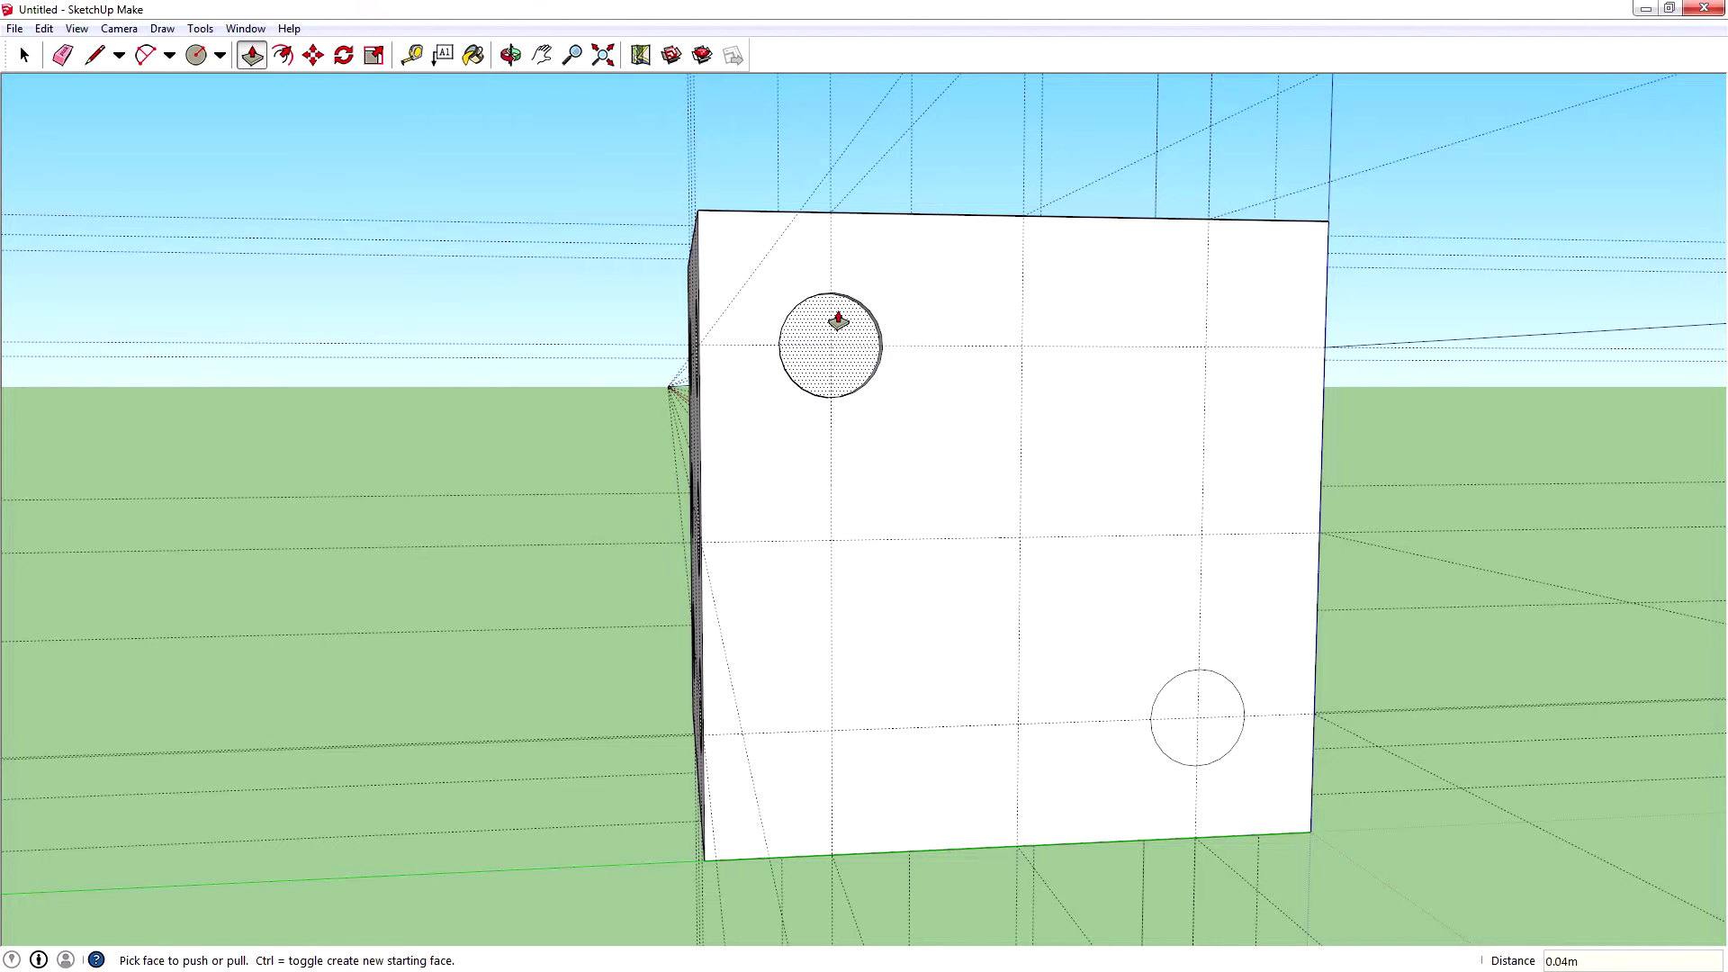
left_click(838, 319)
double_click(1219, 714)
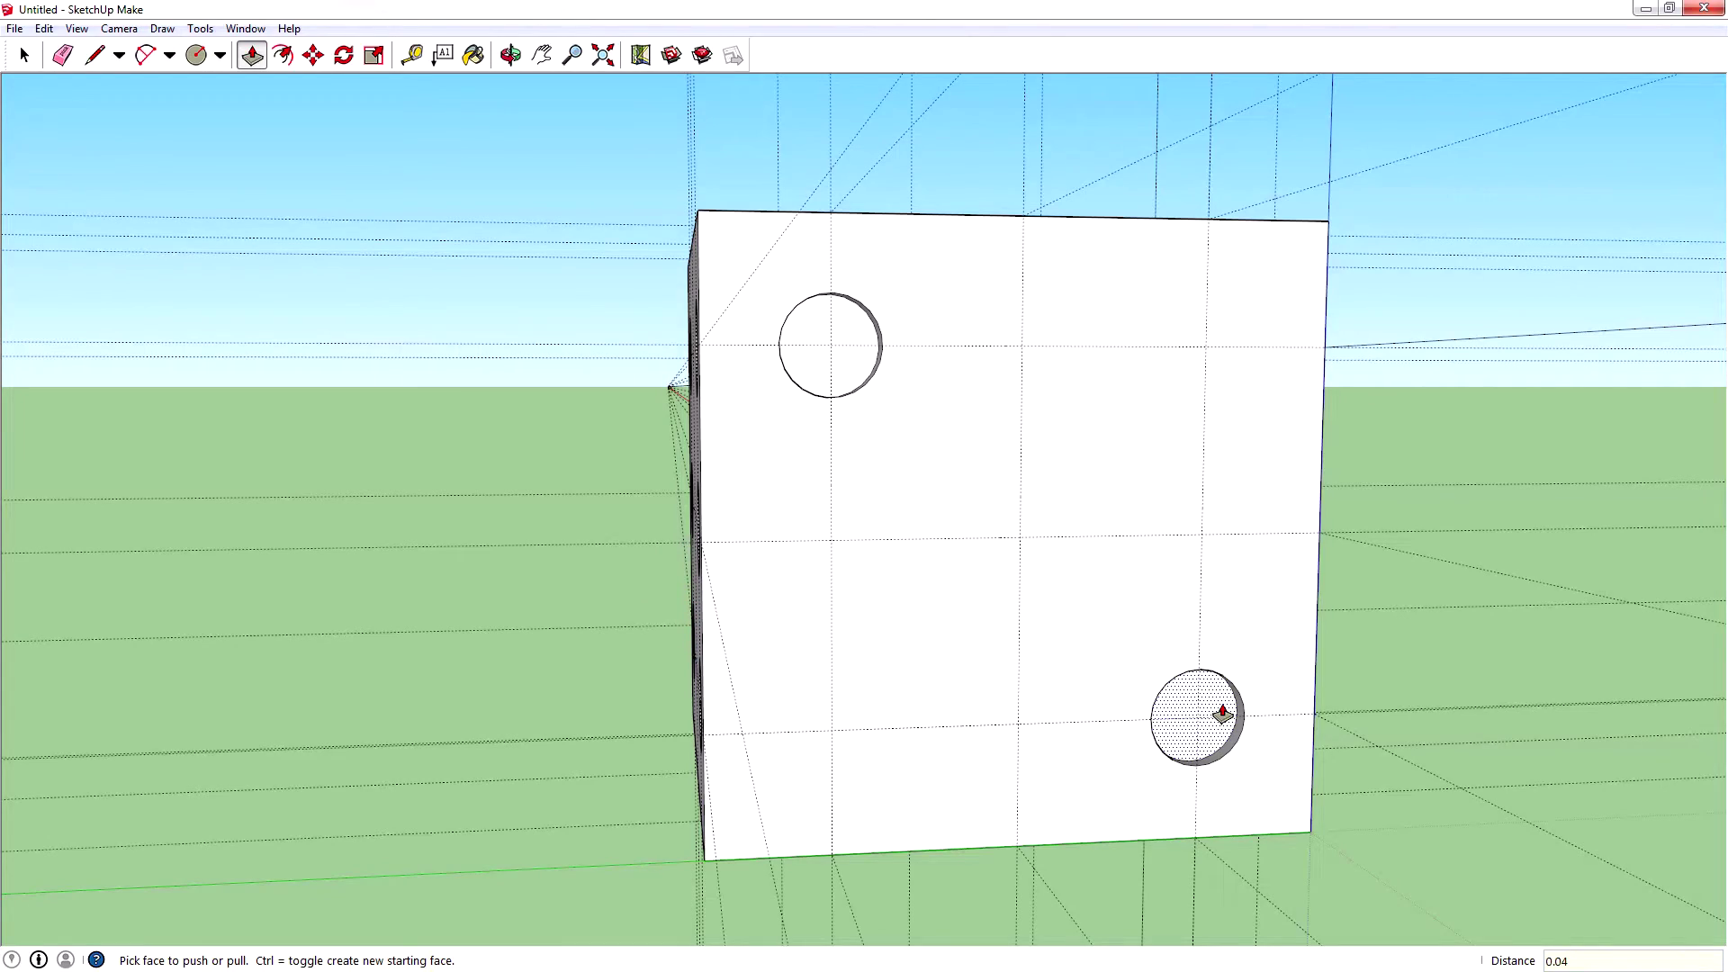
left_click(1222, 714)
Orbit to the next blank face and draw top-left and bottom-left 0.08 m circles.
middle_click_drag(512, 313, 1248, 419)
middle_click_drag(324, 354, 1088, 340)
key("p")
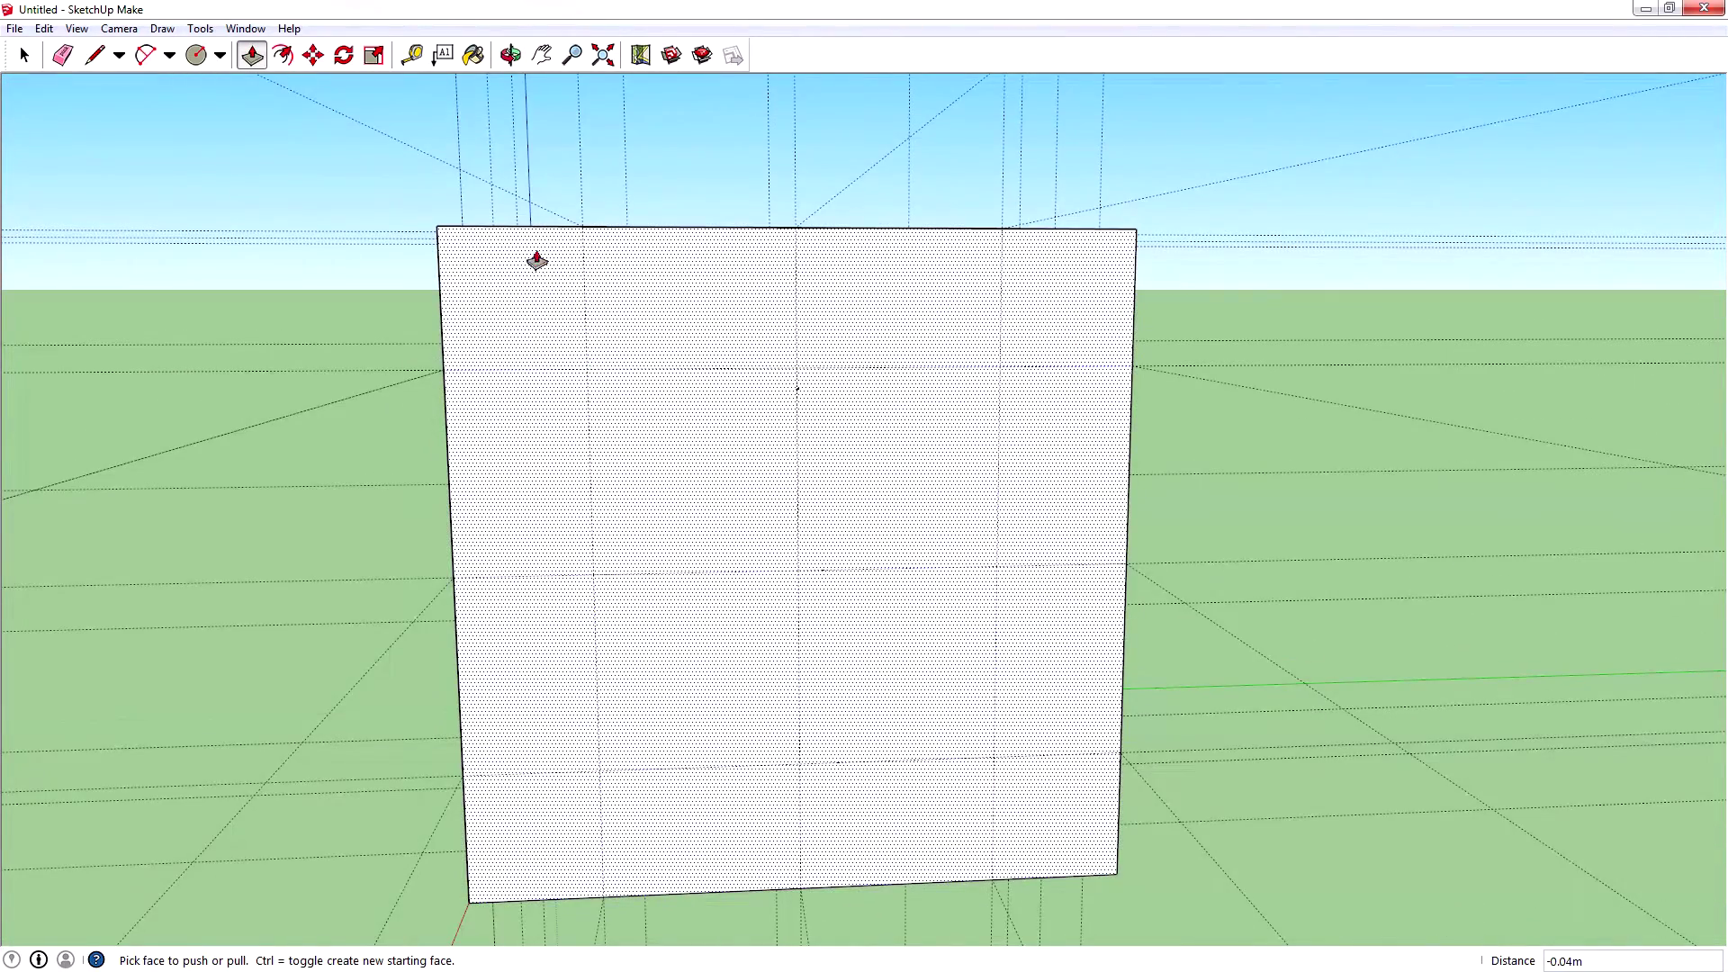
left_click(196, 55)
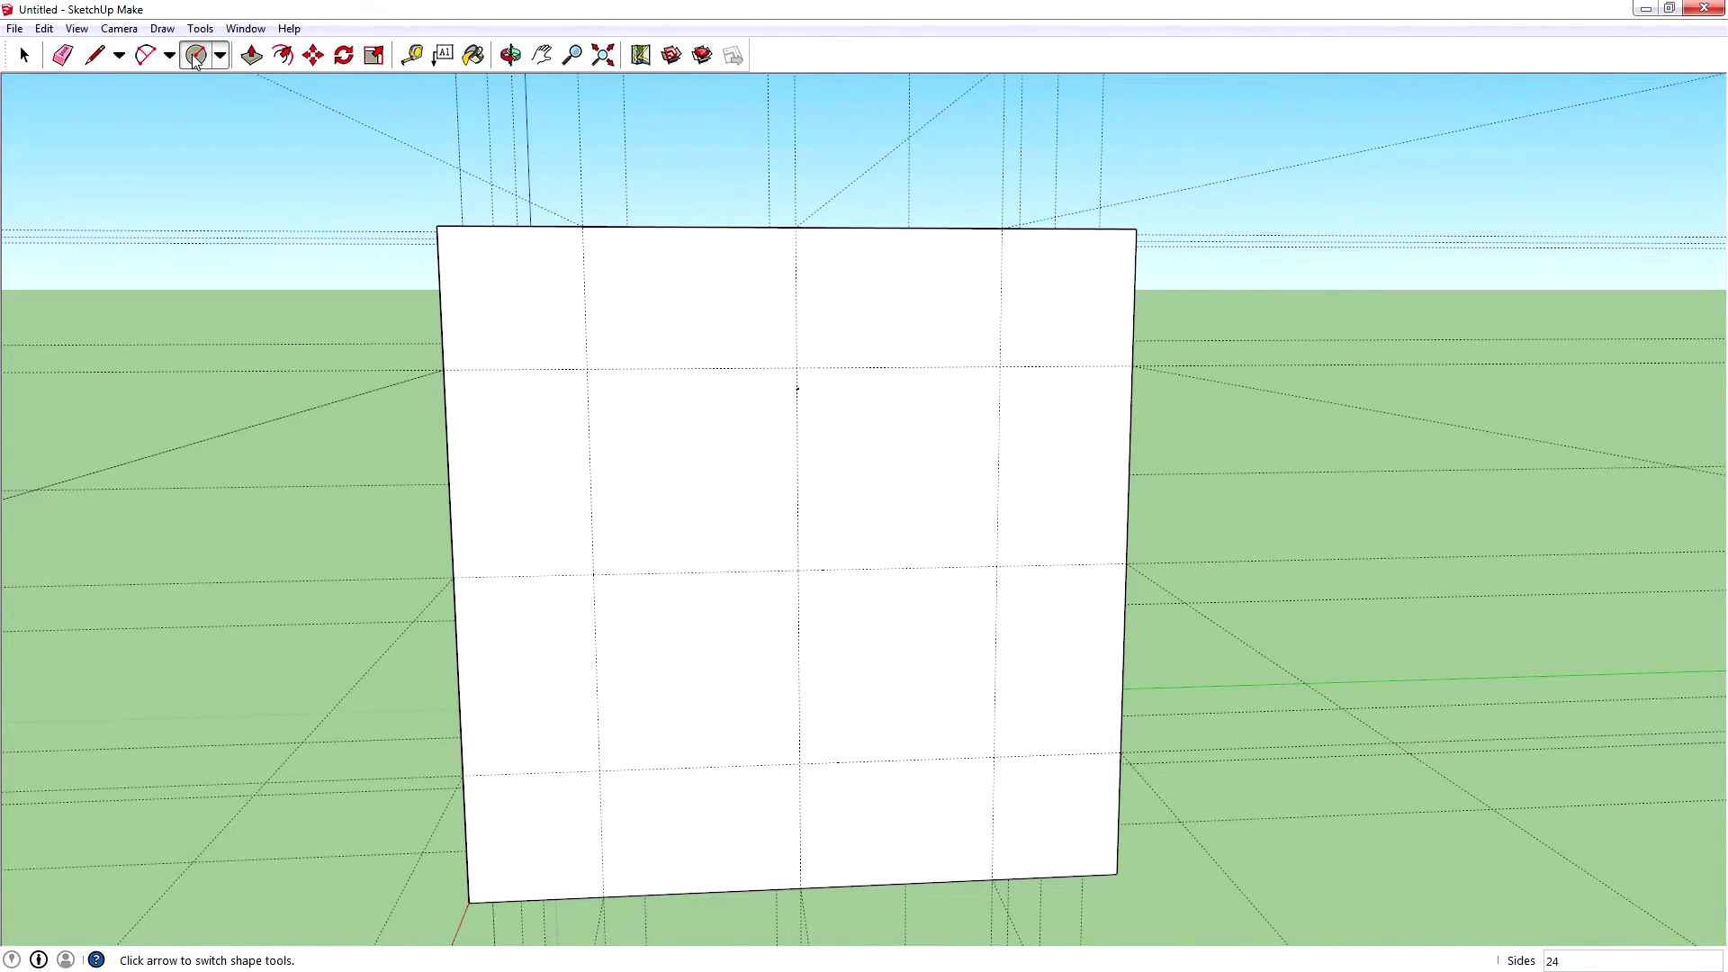
left_click(586, 369)
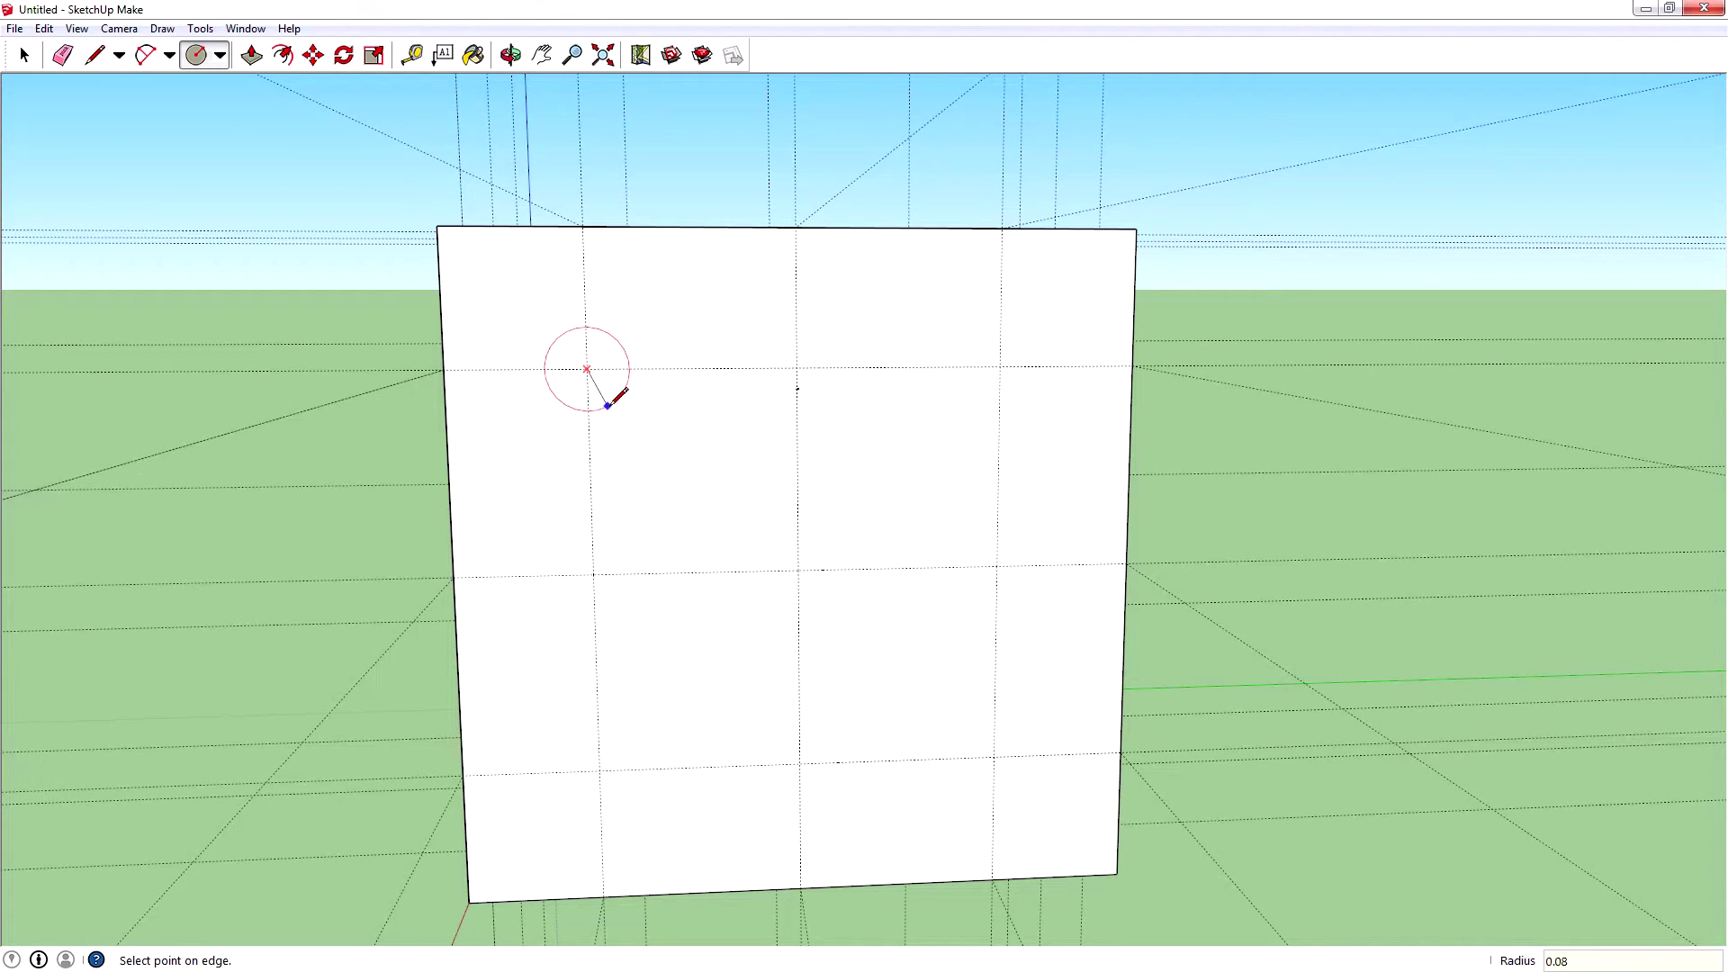
left_click(621, 409)
left_click(599, 771)
left_click(634, 733)
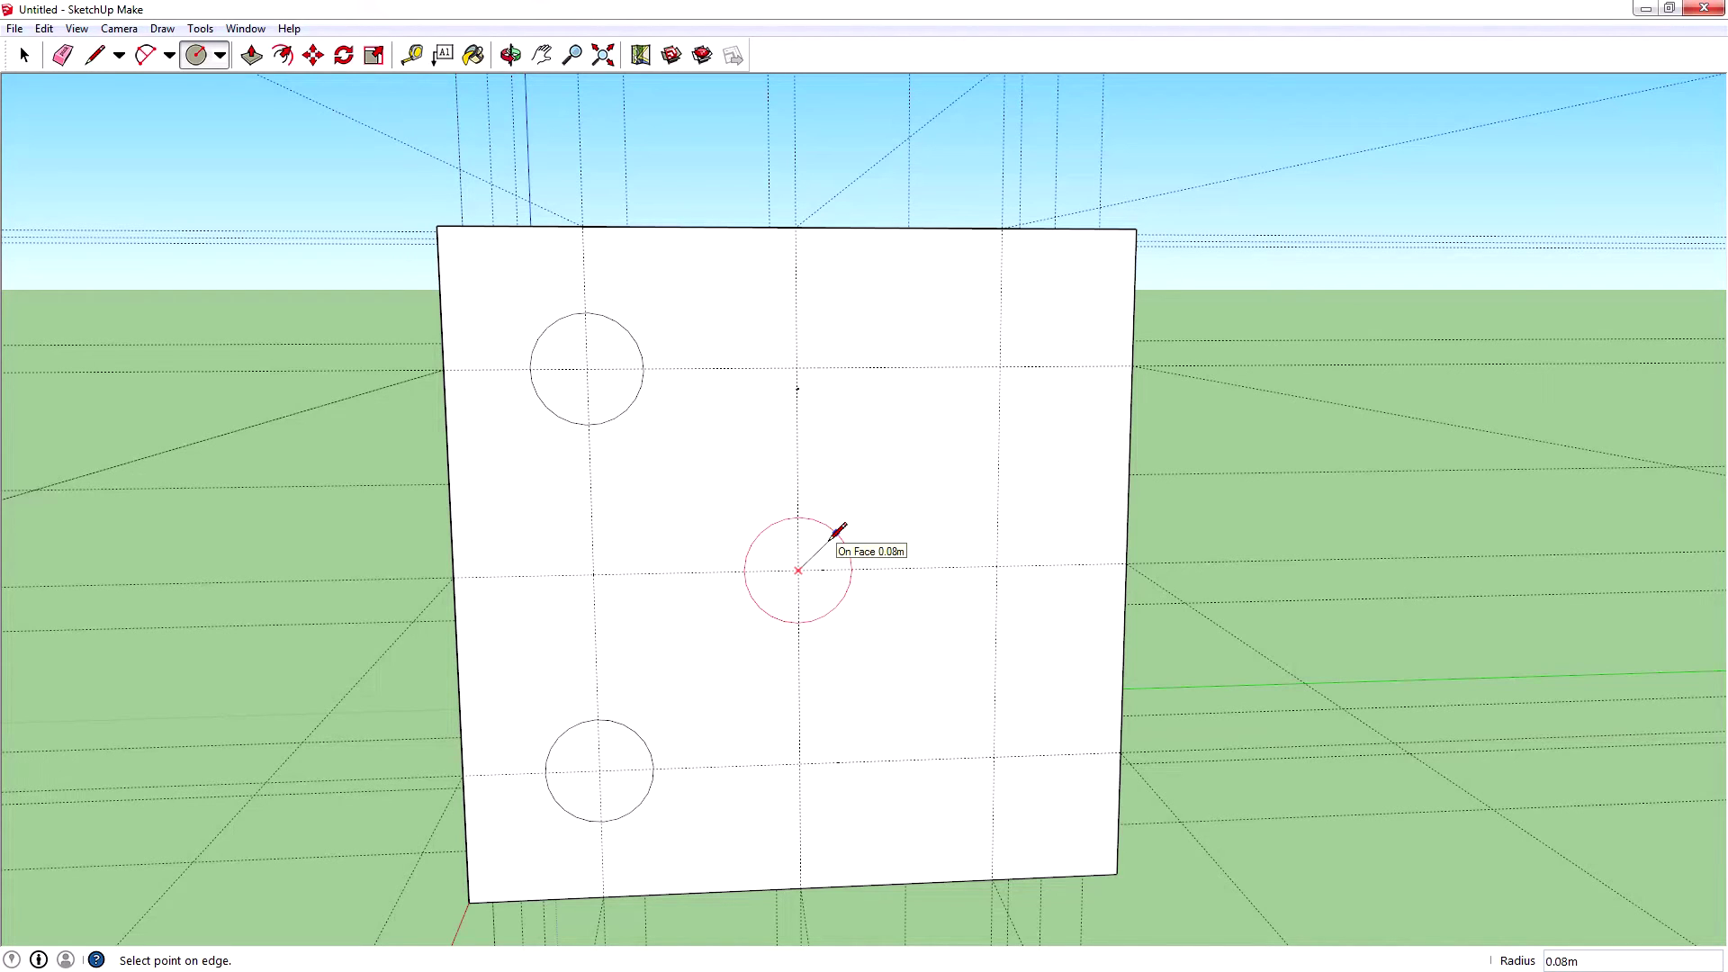
Add the centre, top-right and bottom-right 0.08 m circles to complete the five pattern.
left_click(832, 537)
left_click(1000, 367)
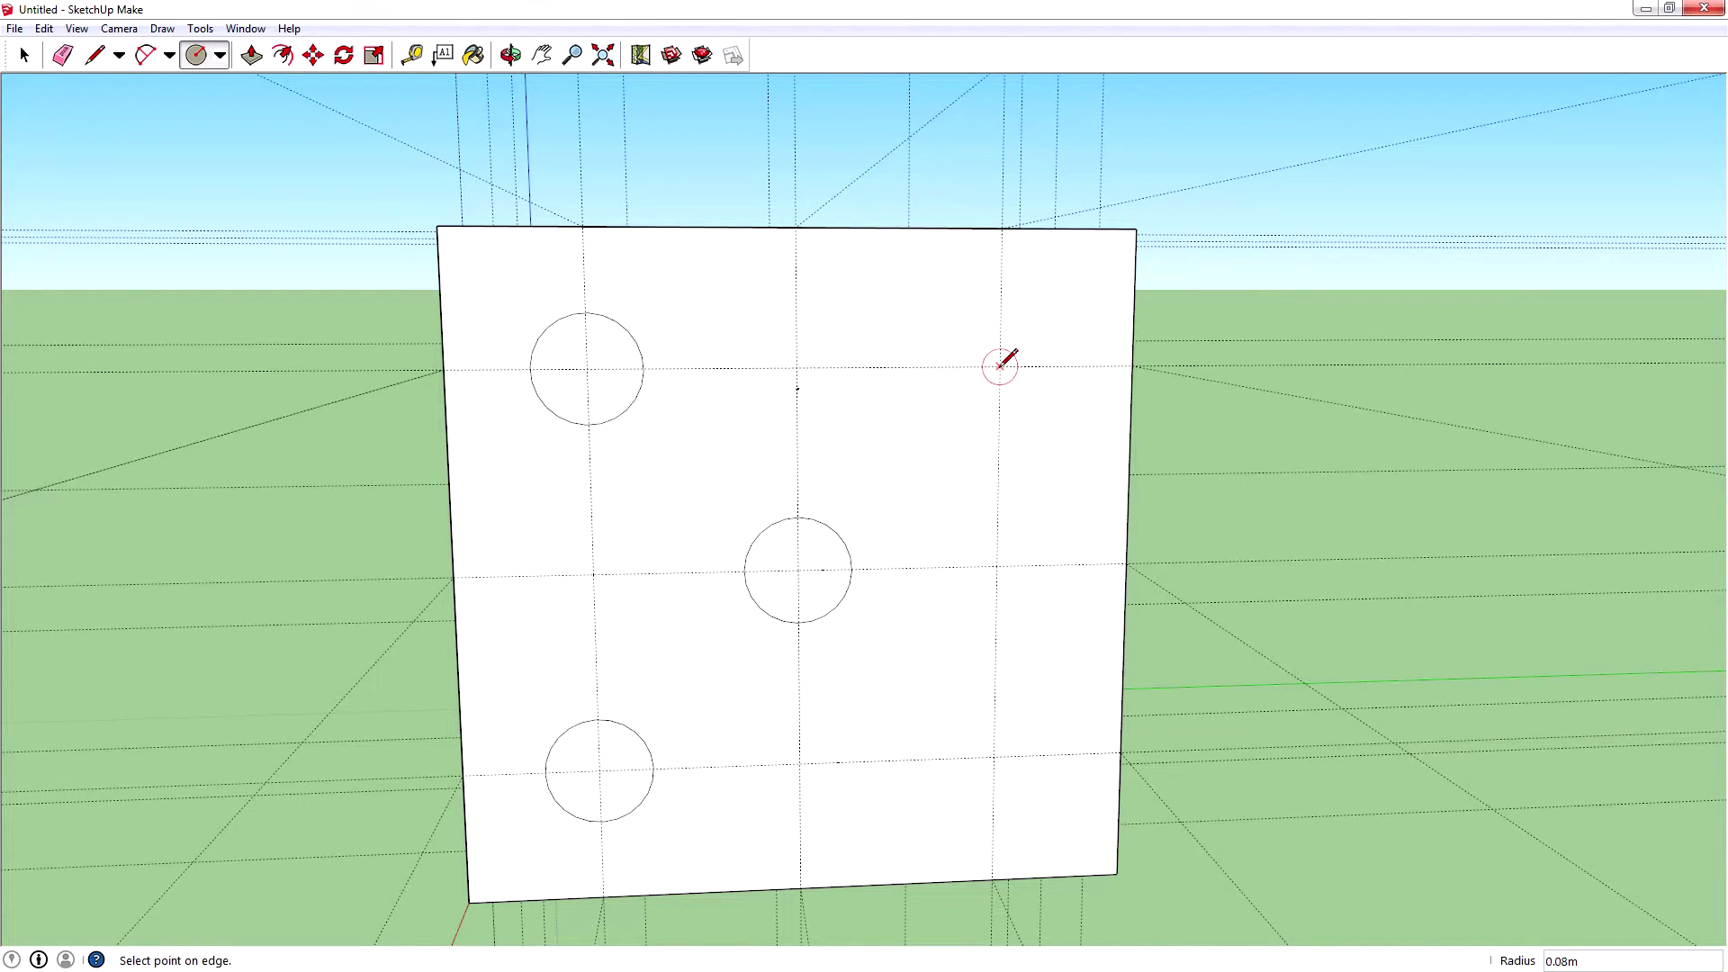
left_click(968, 407)
left_click(993, 756)
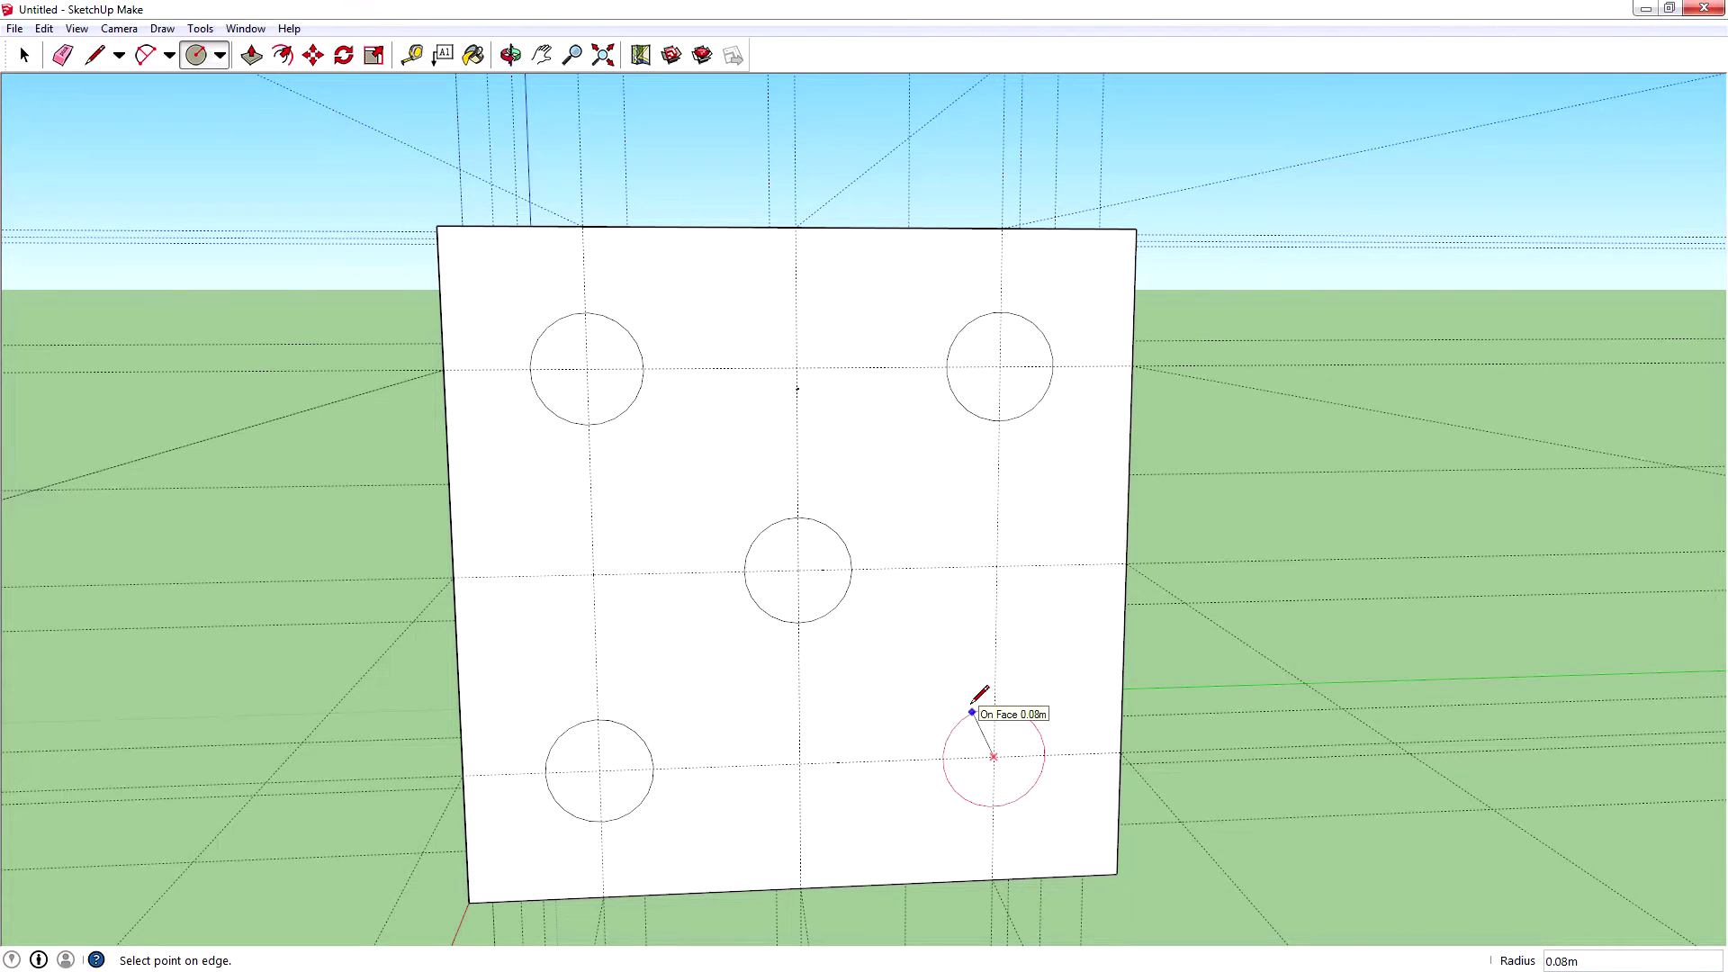
left_click(972, 712)
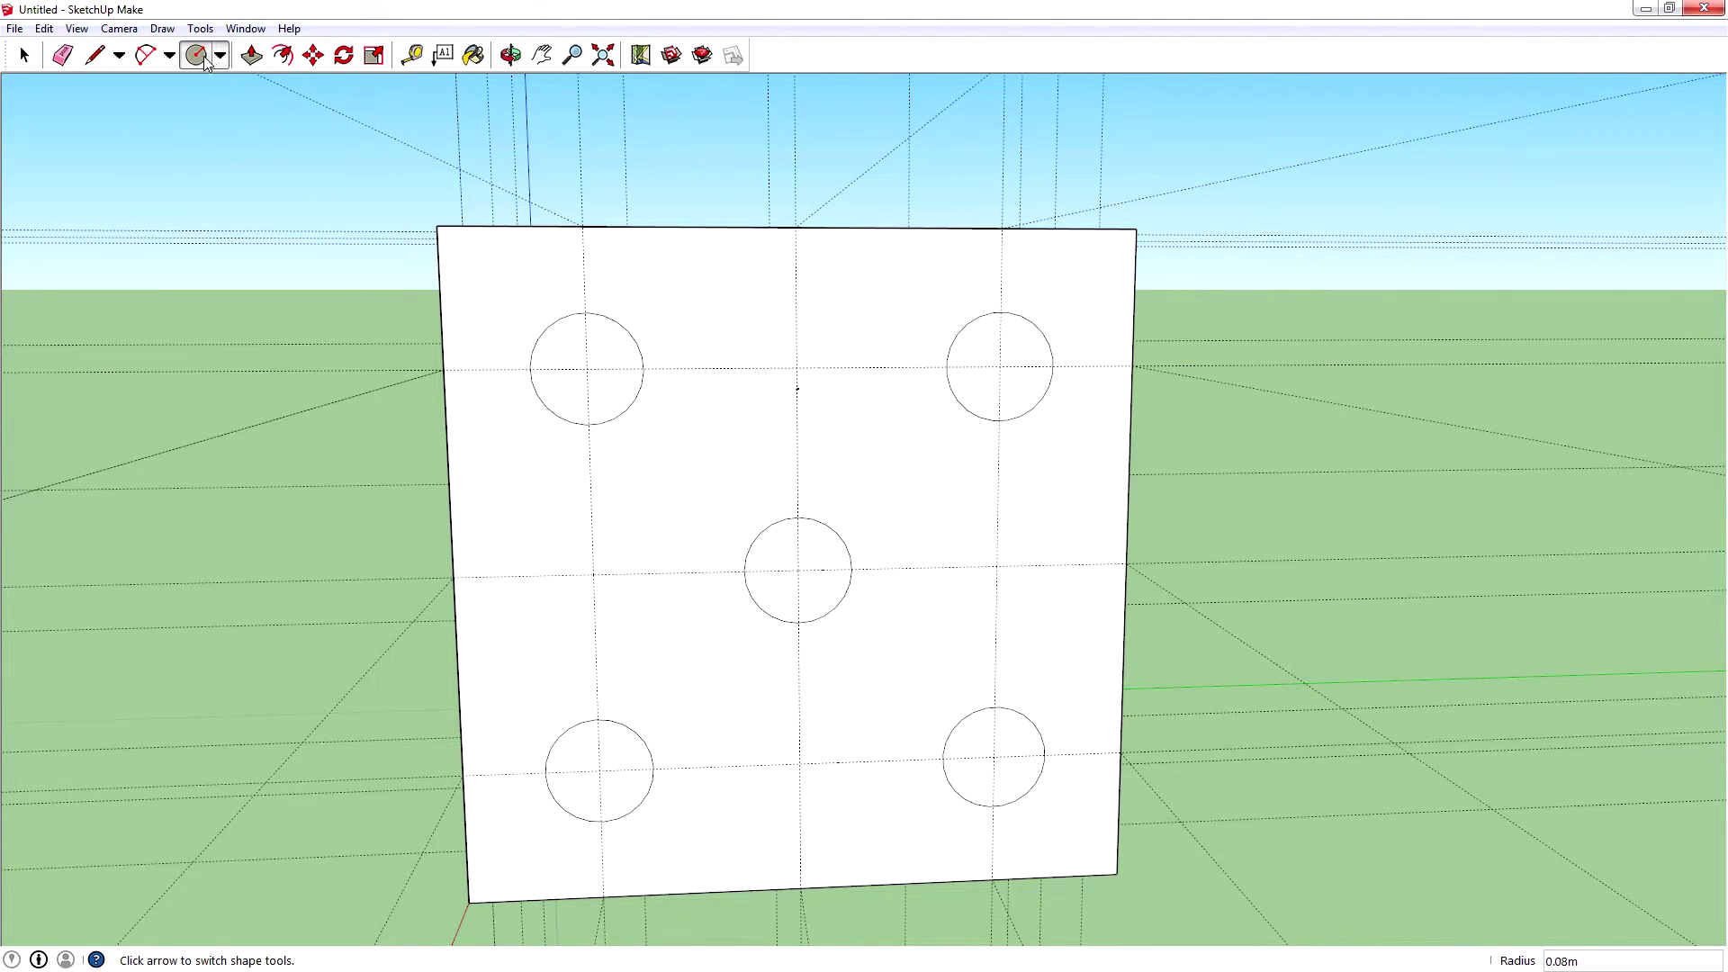
Recess the top-left and top-right circles to a shallow depth.
left_click(252, 55)
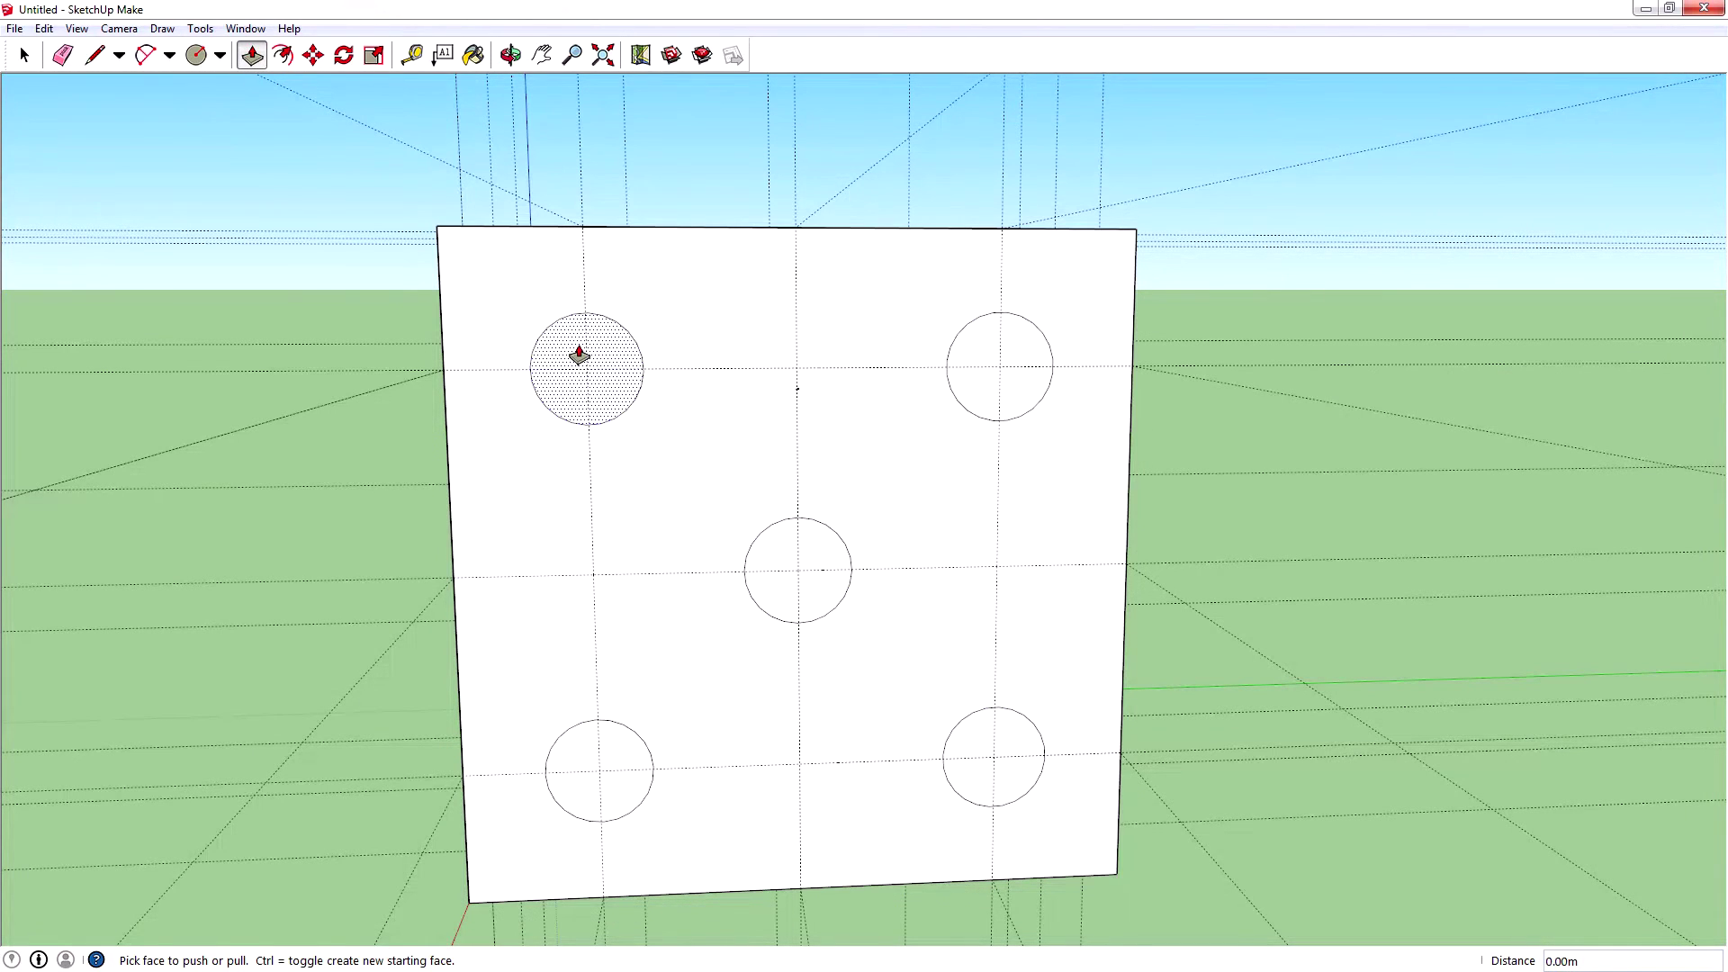
left_click(583, 357)
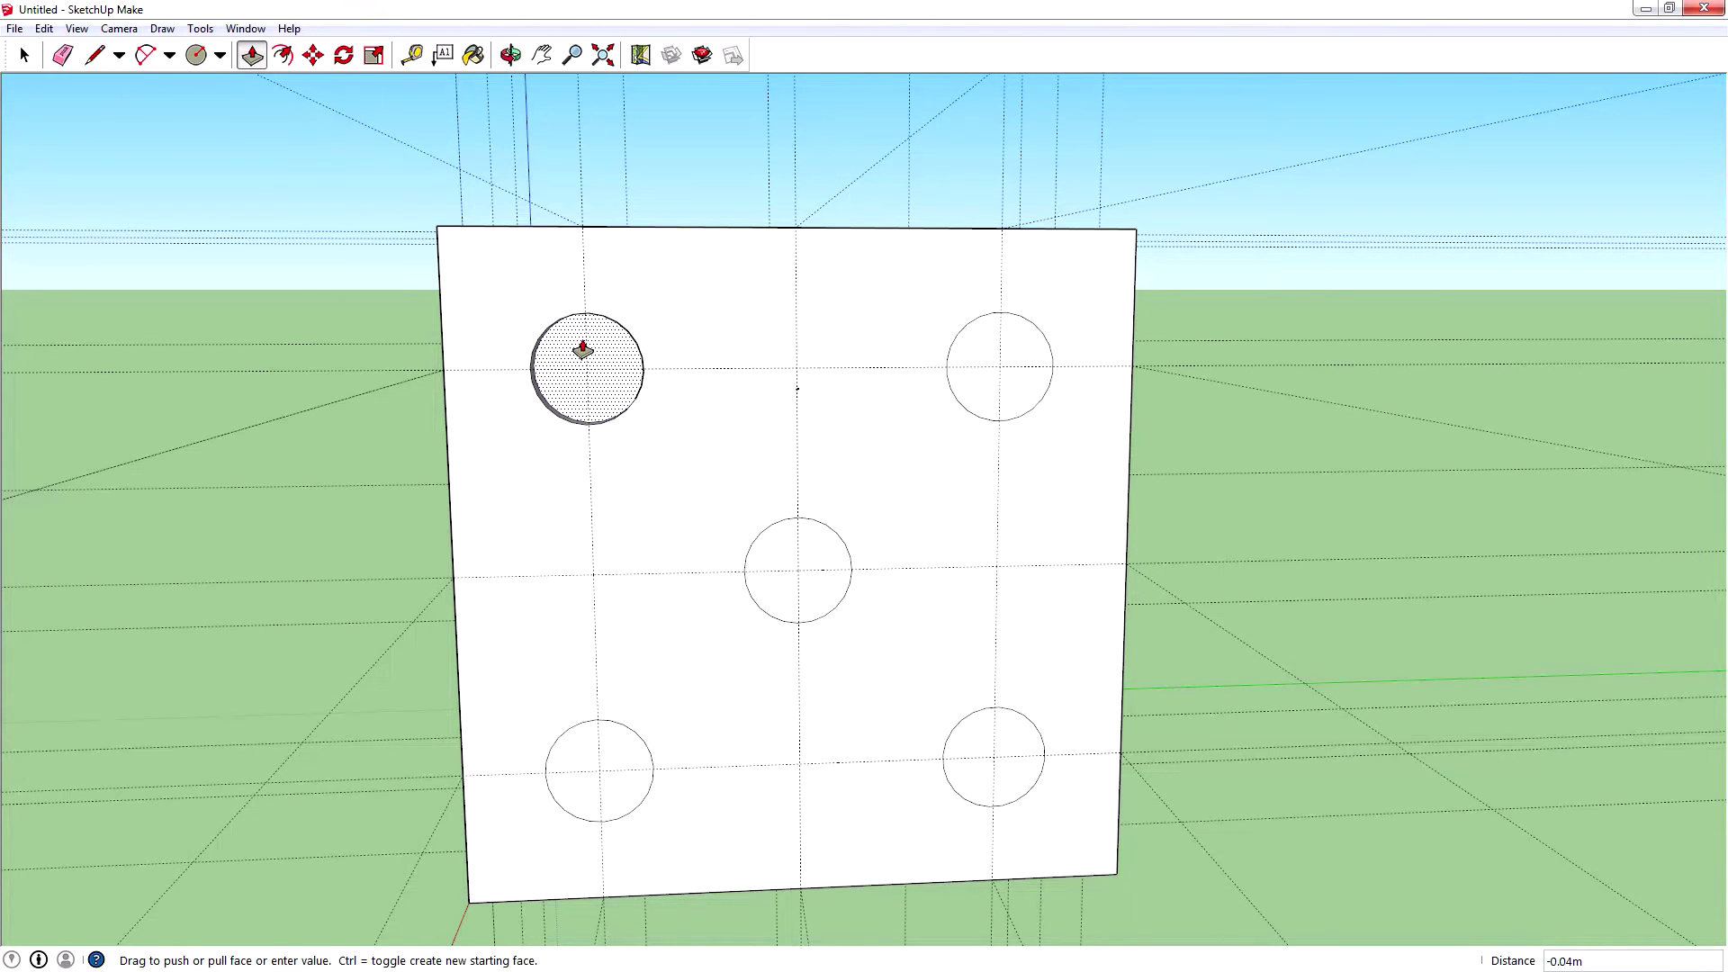
left_click(584, 353)
left_click(978, 366)
left_click(975, 362)
Recess the centre, bottom-left and bottom-right circles to match, then orbit to check.
left_click(803, 558)
left_click(804, 554)
left_click(609, 774)
left_click(615, 772)
left_click(984, 756)
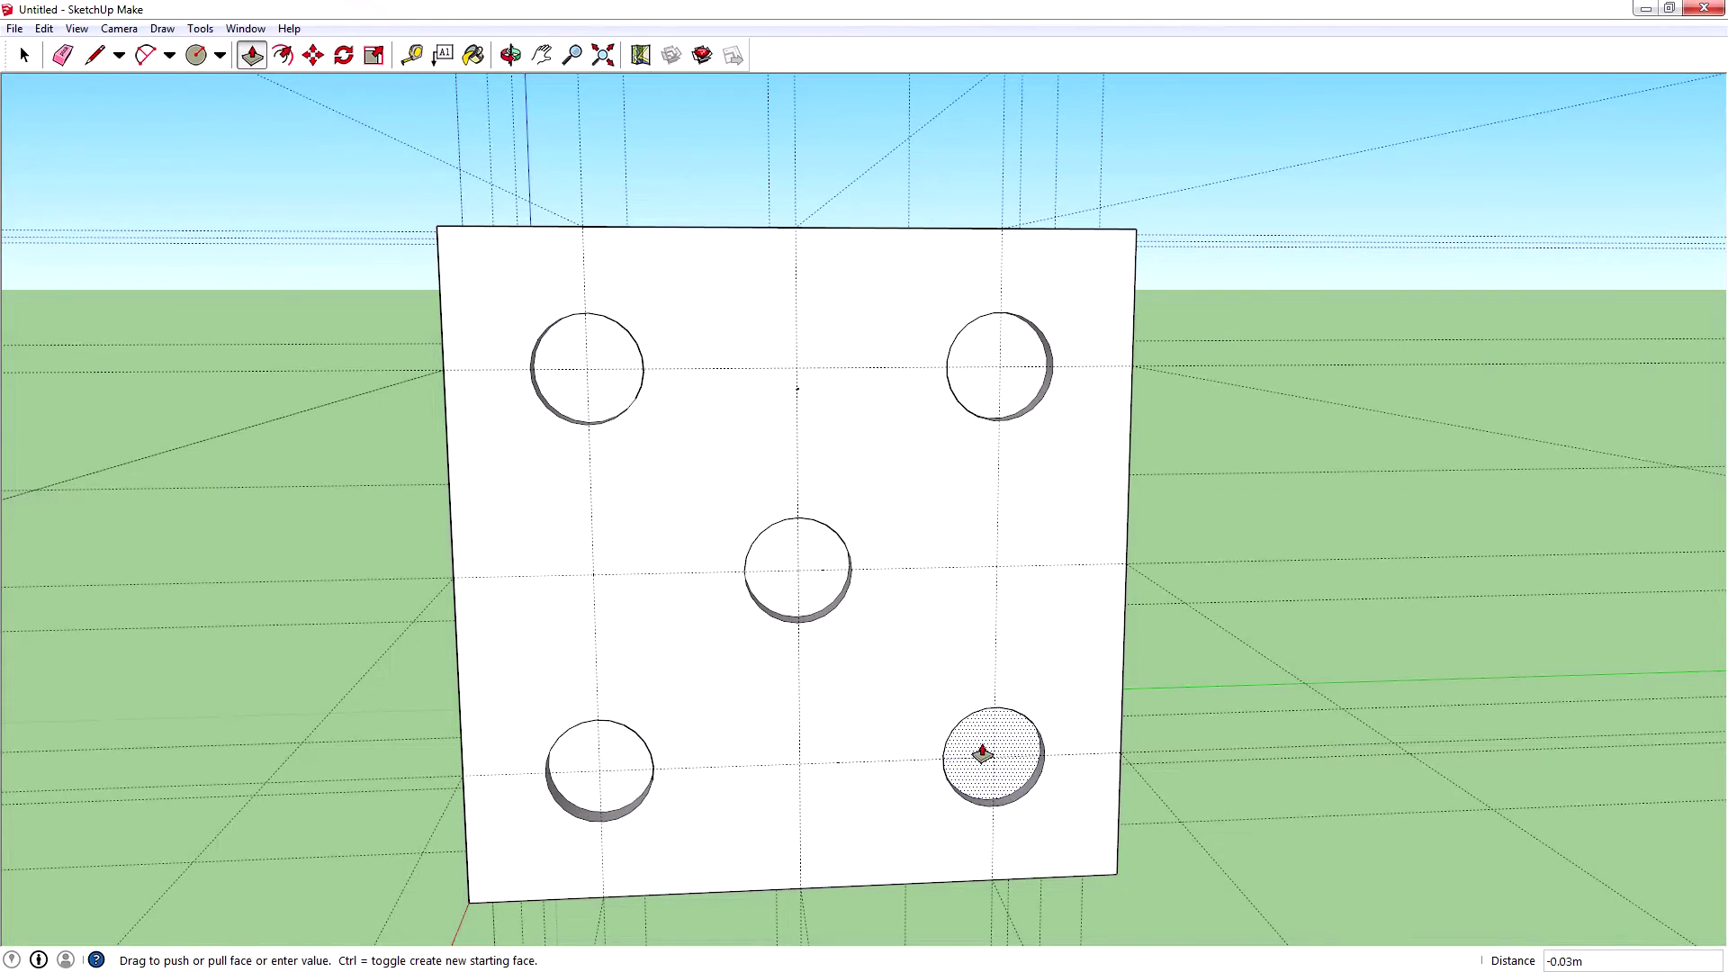
left_click(982, 751)
middle_click_drag(397, 262, 791, 374)
Switch to Select and turn off View > Guides to hide all guide lines.
scroll(785, 372, "down", 4)
scroll(705, 397, "up", 1)
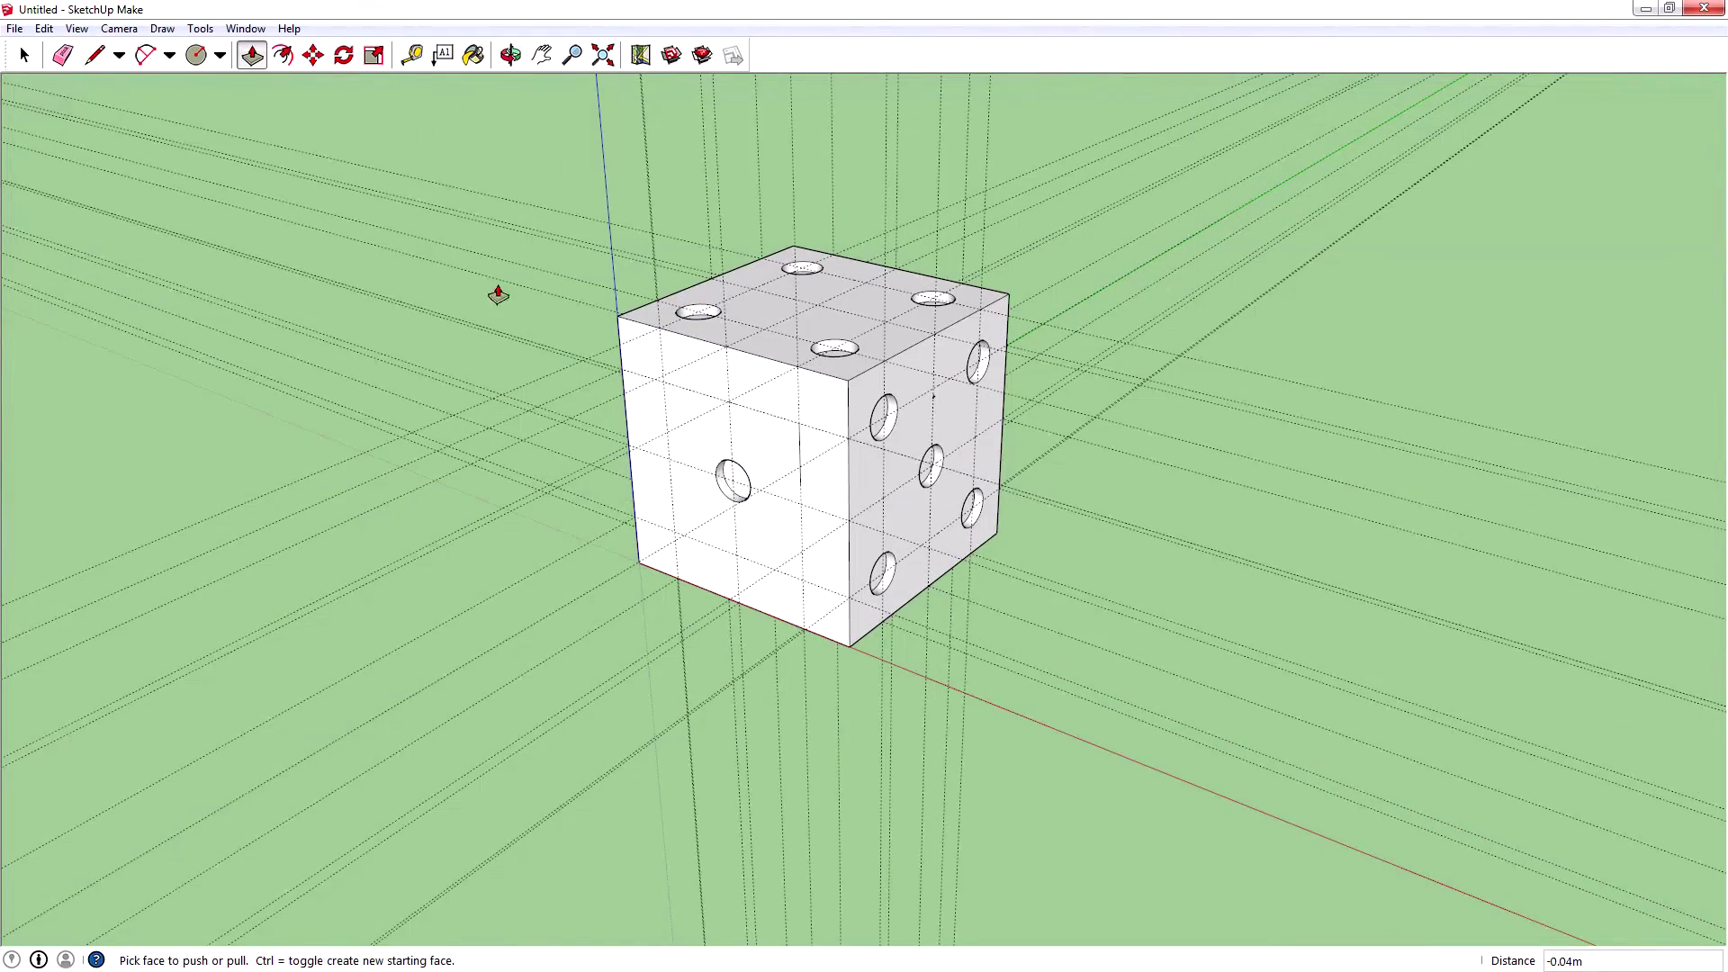
key("space")
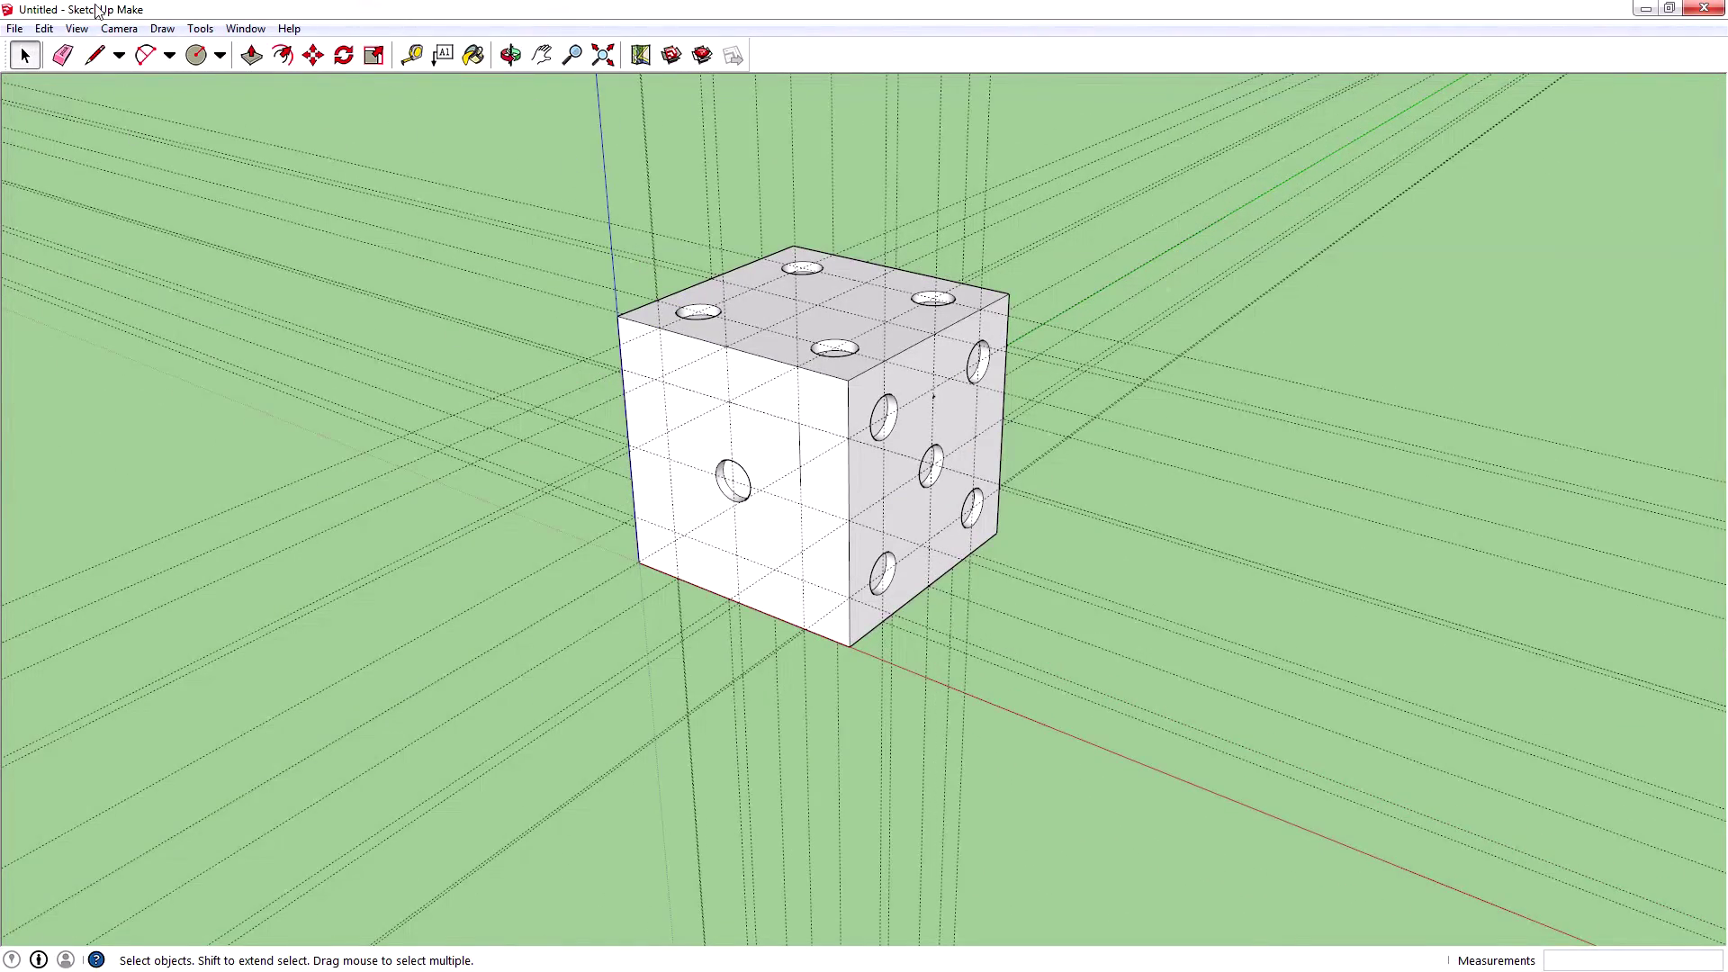
left_click(77, 28)
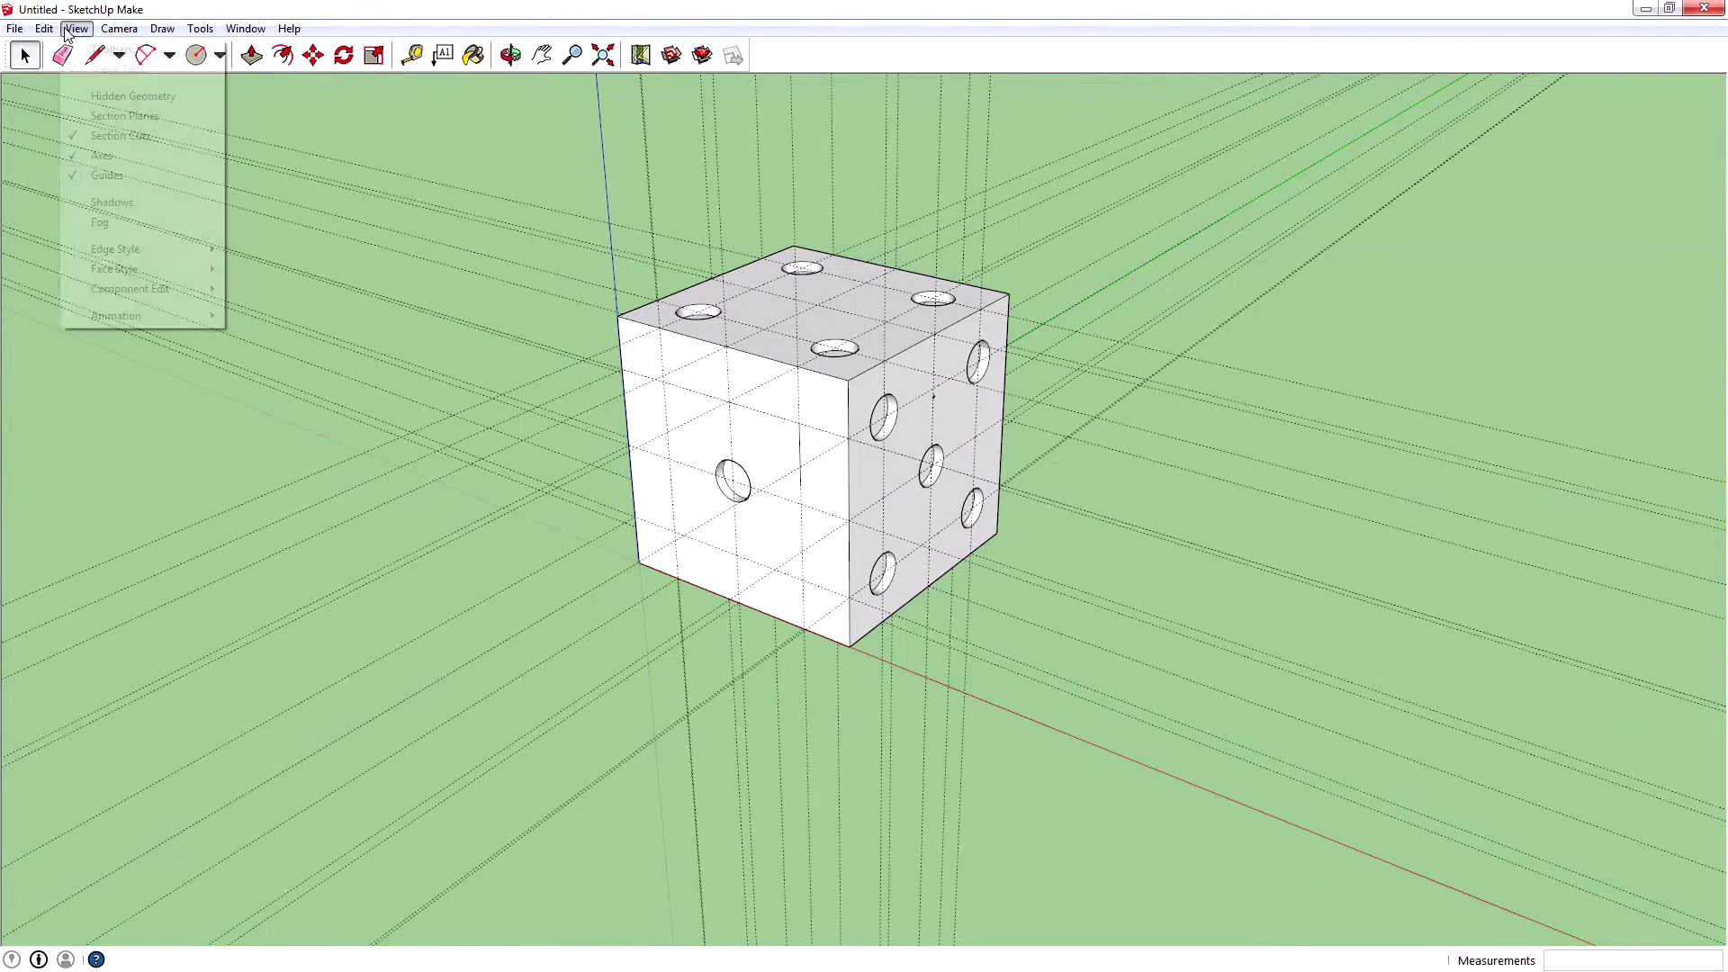
left_click(124, 178)
Orbit around the finished die to inspect each face, including the five side.
middle_click_drag(512, 265, 577, 659)
middle_click_drag(889, 151, 235, 313)
middle_click_drag(1269, 420, 1392, 366)
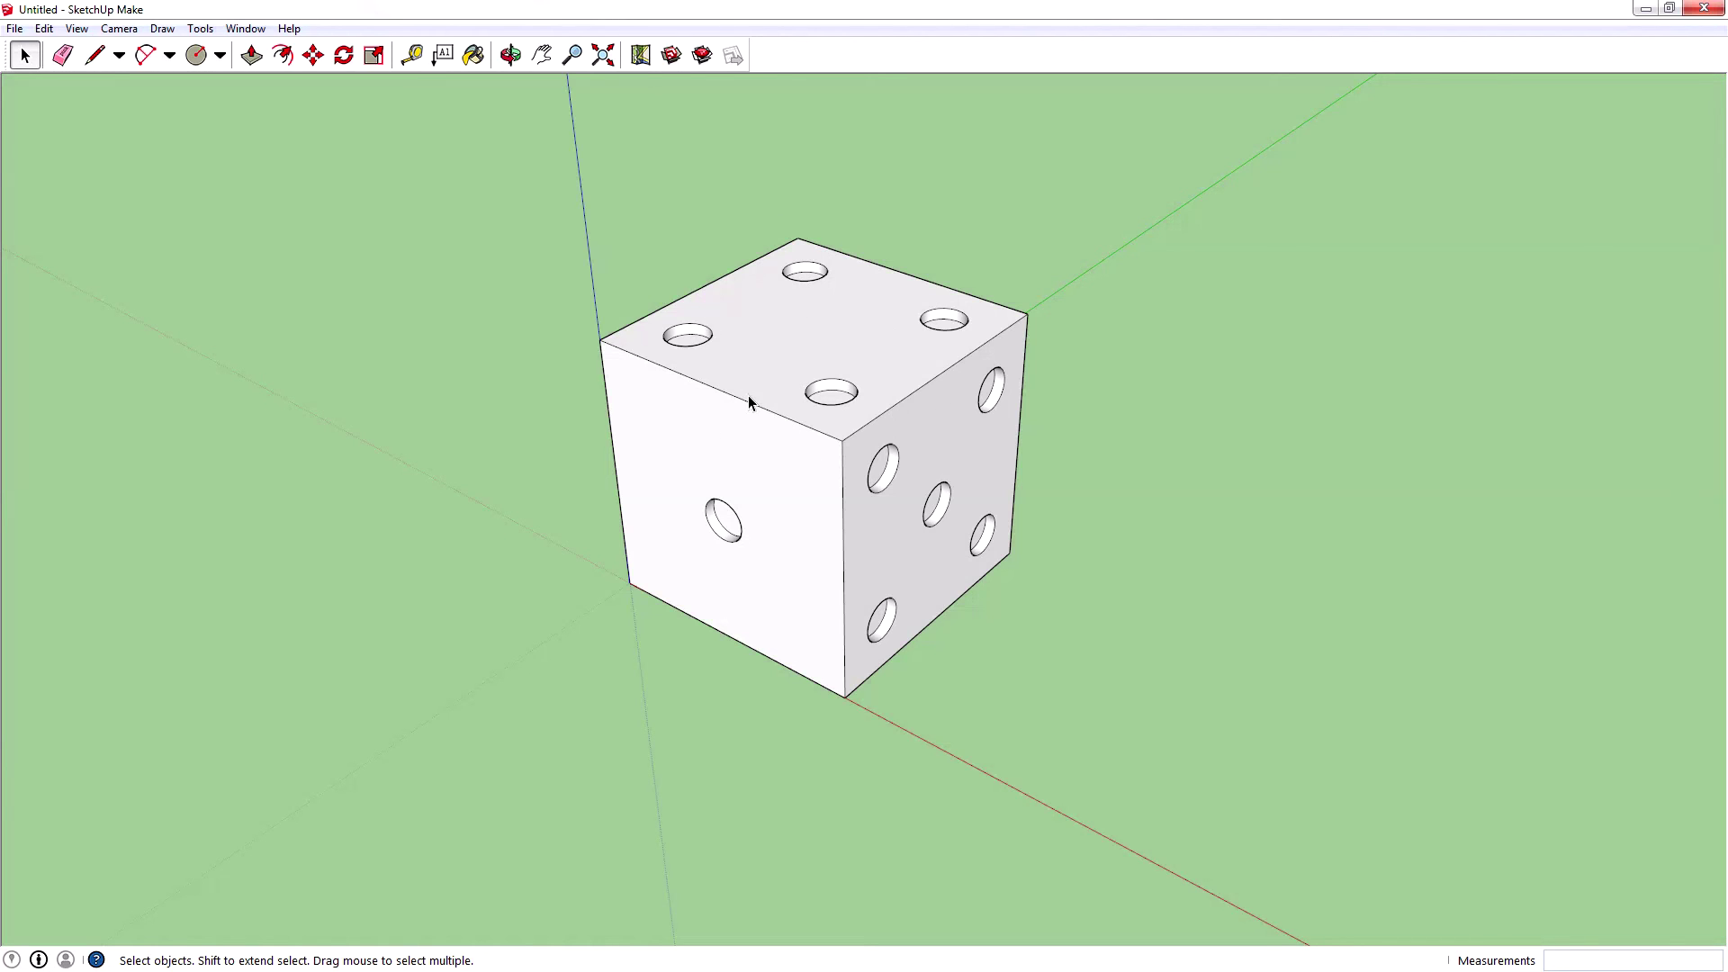
middle_click_drag(1103, 324, 1296, 336)
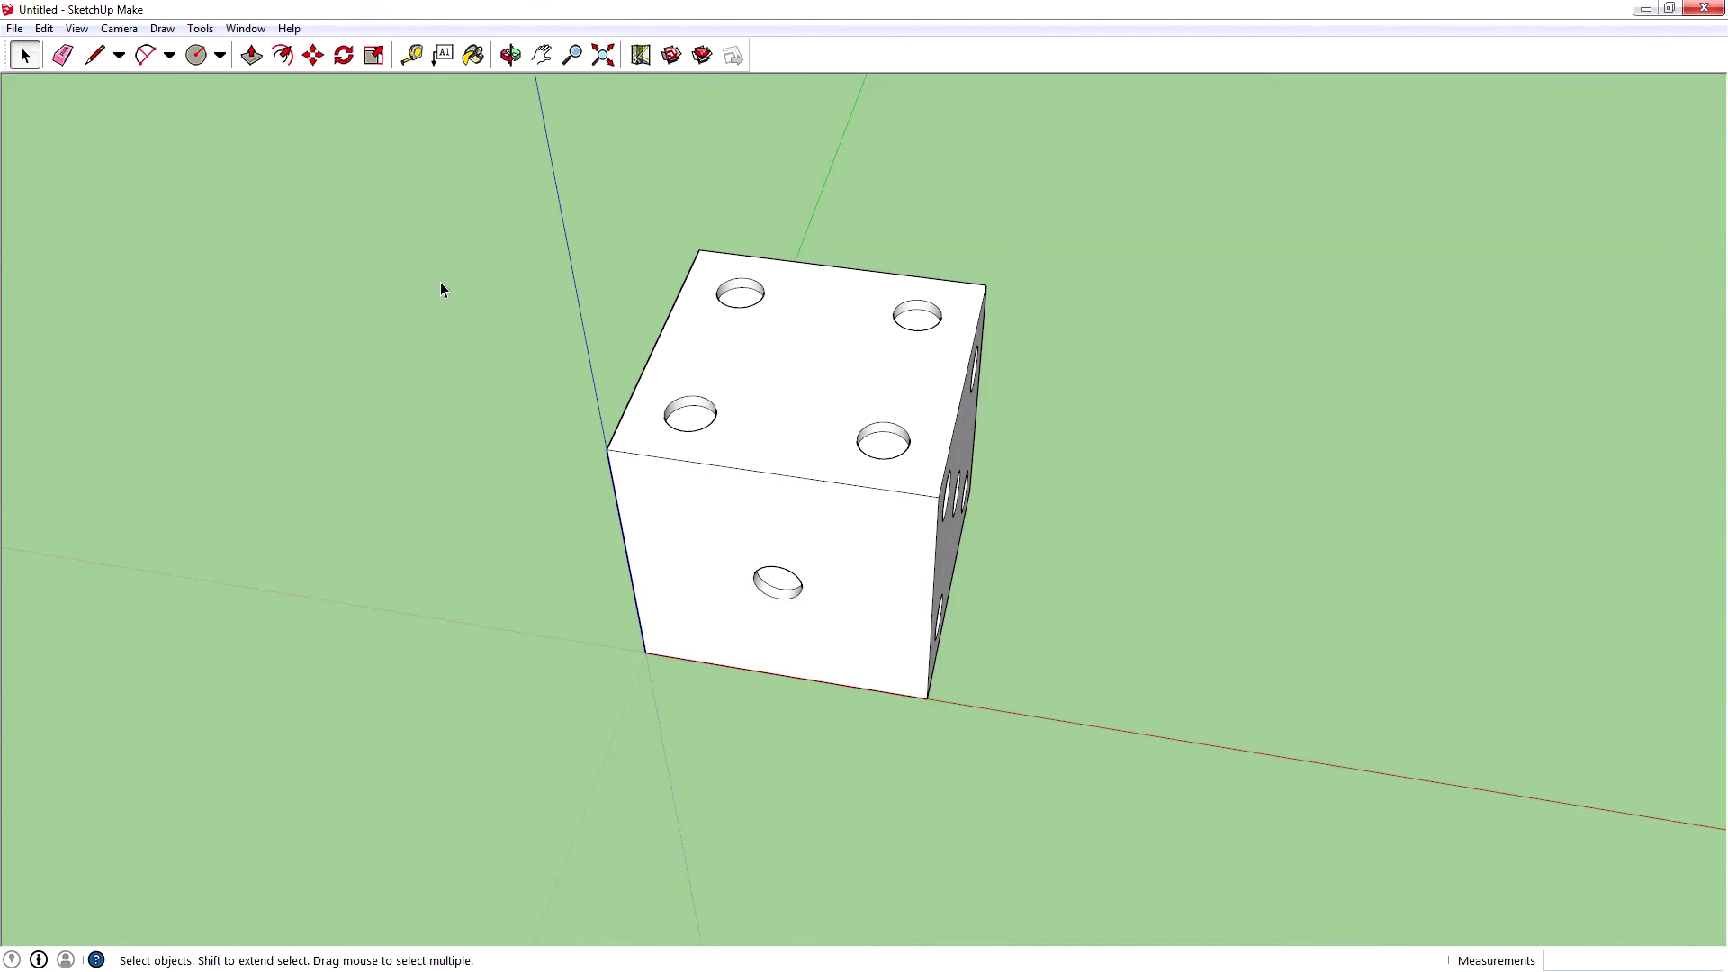
middle_click_drag(441, 282, 1130, 264)
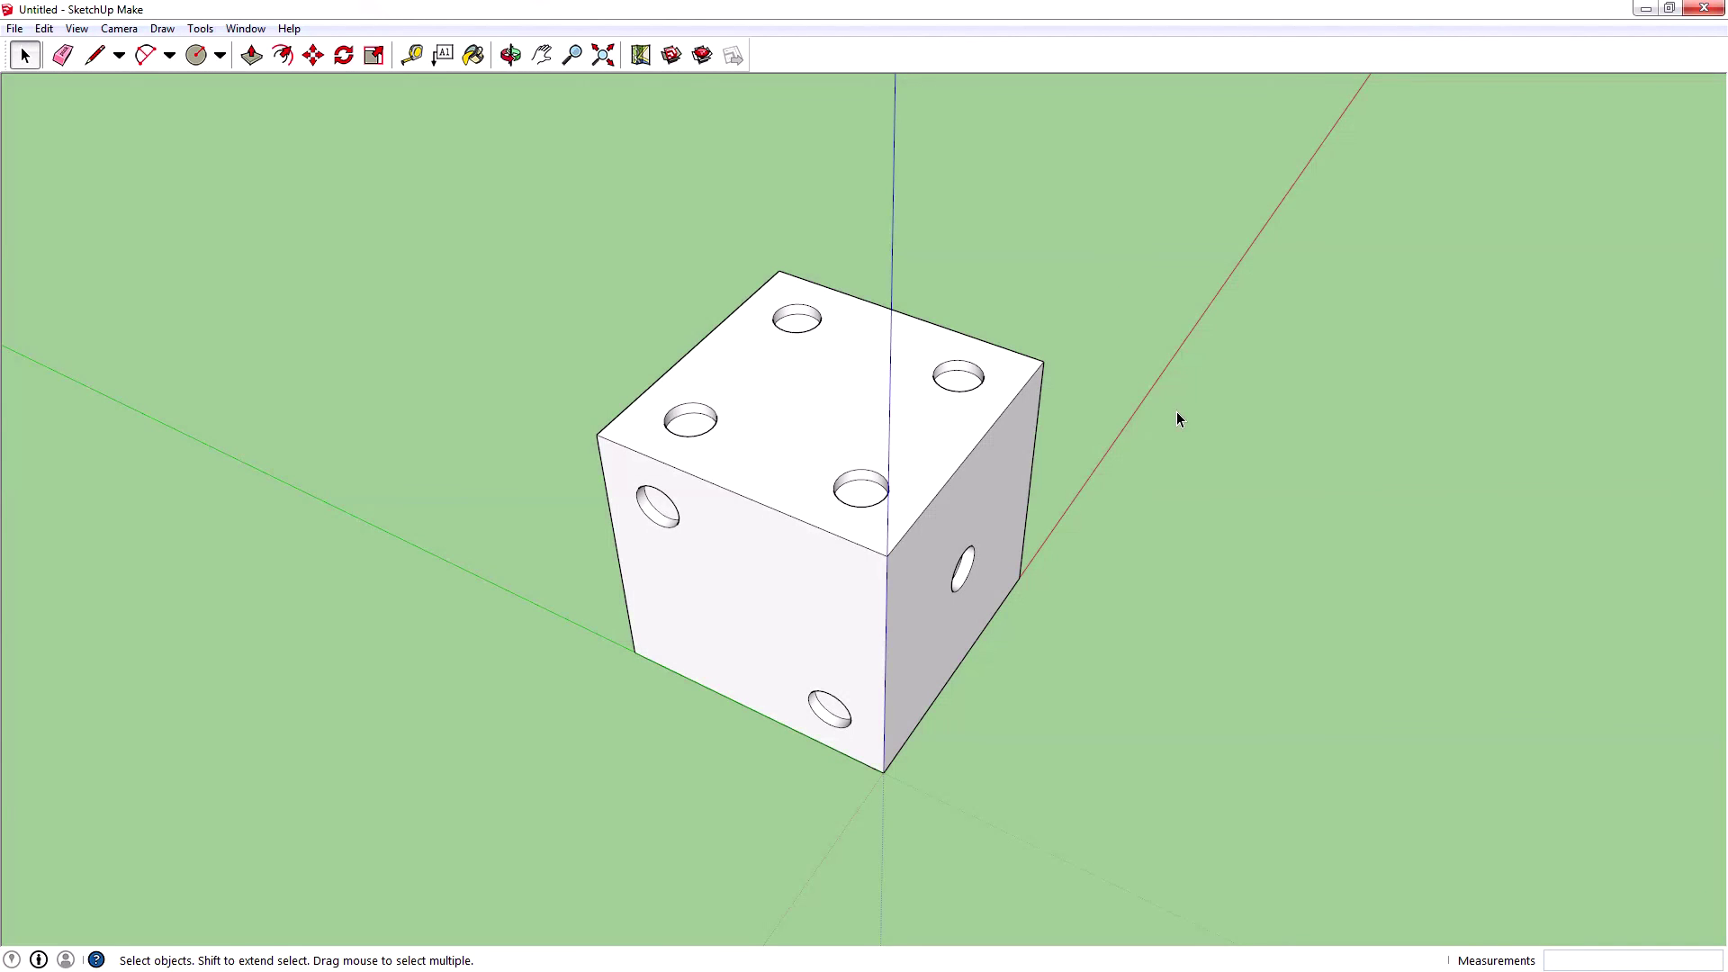
middle_click_drag(1344, 347, 1118, 596)
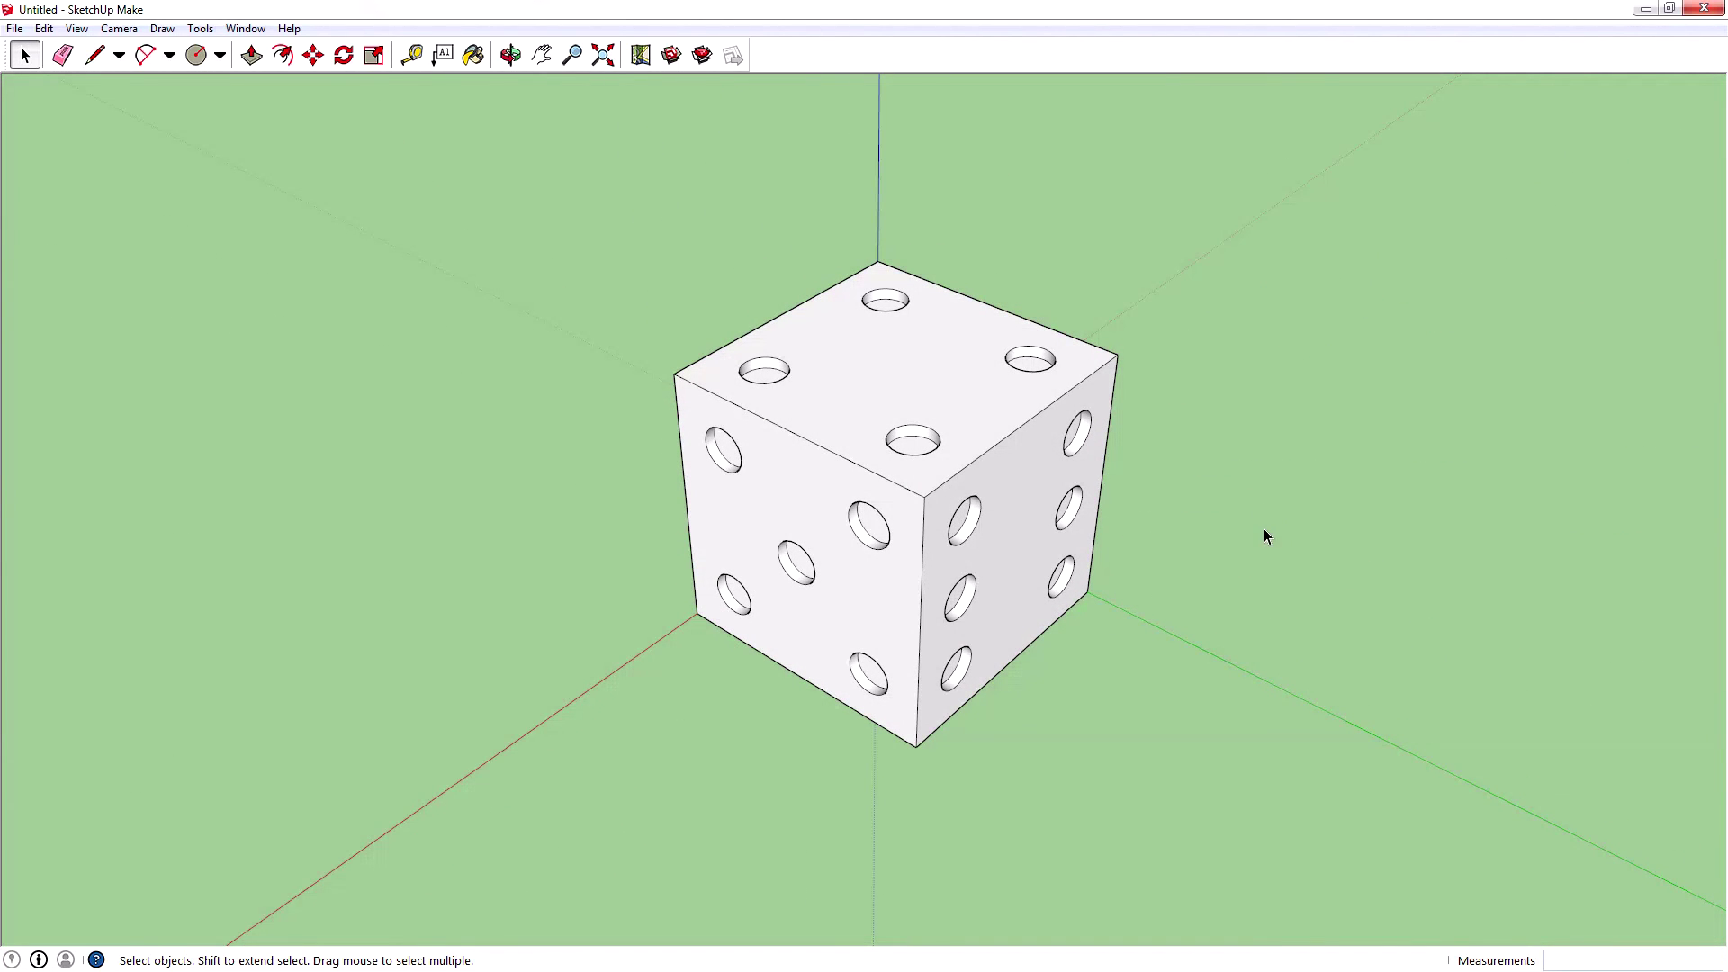